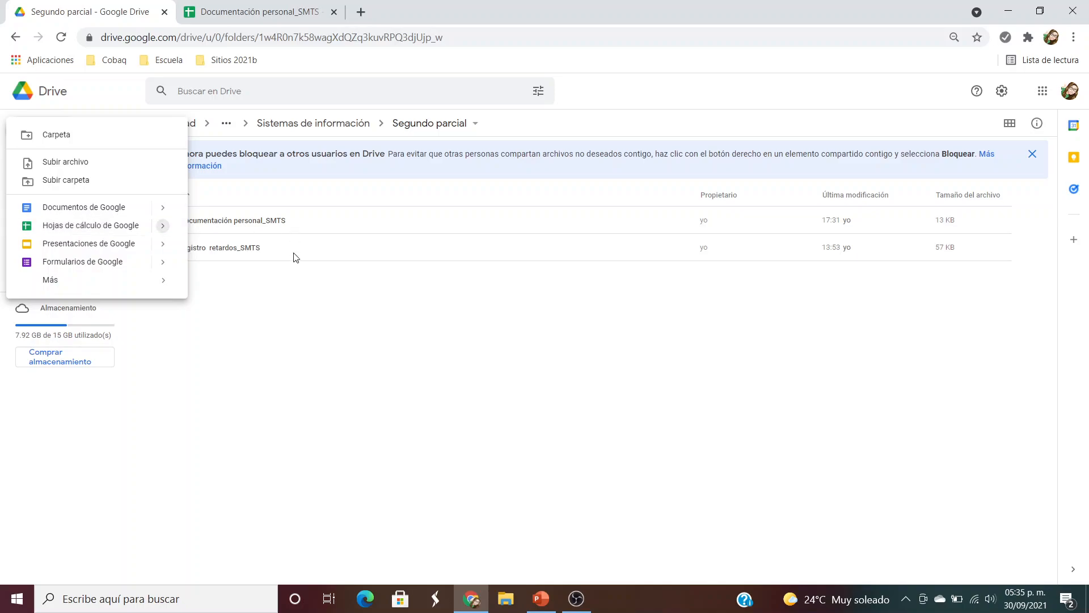
# Switch to the Documentación personal_SMTS spreadsheet and check its file name
pyautogui.click(321, 287)
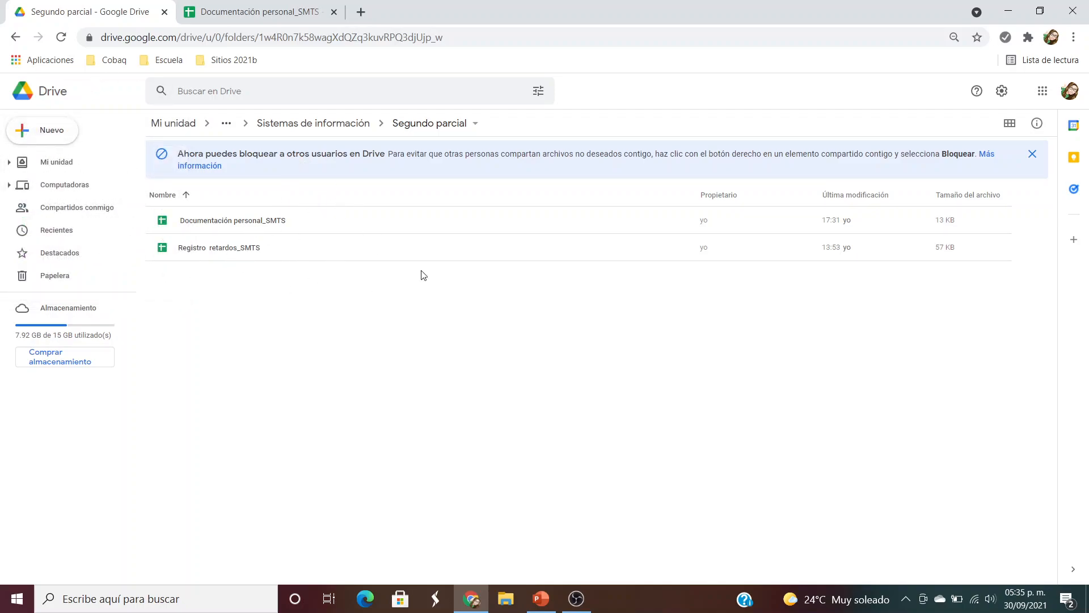
pyautogui.click(284, 17)
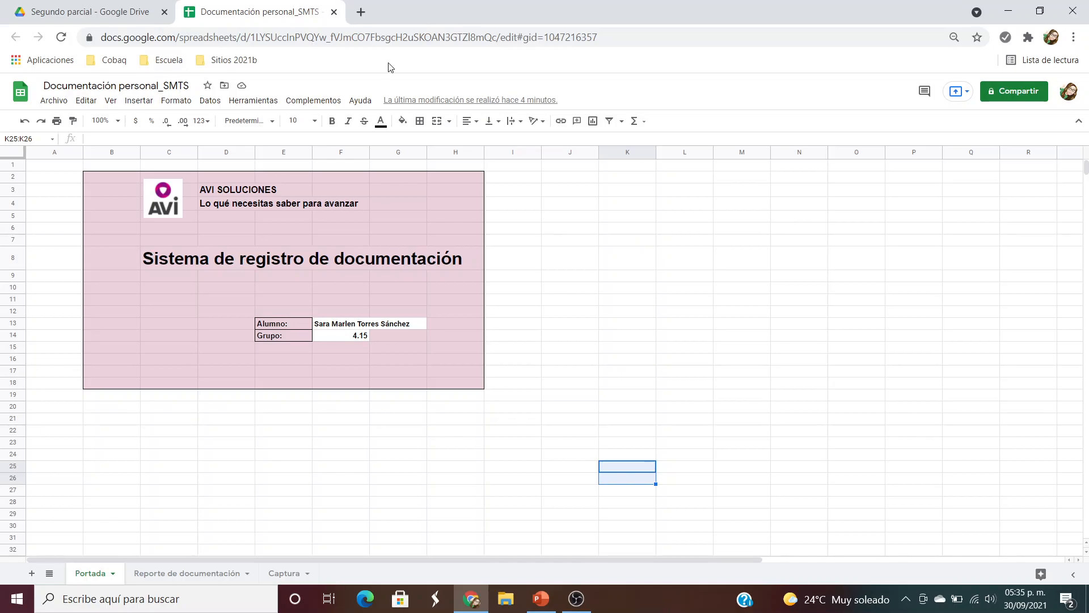
pyautogui.click(135, 86)
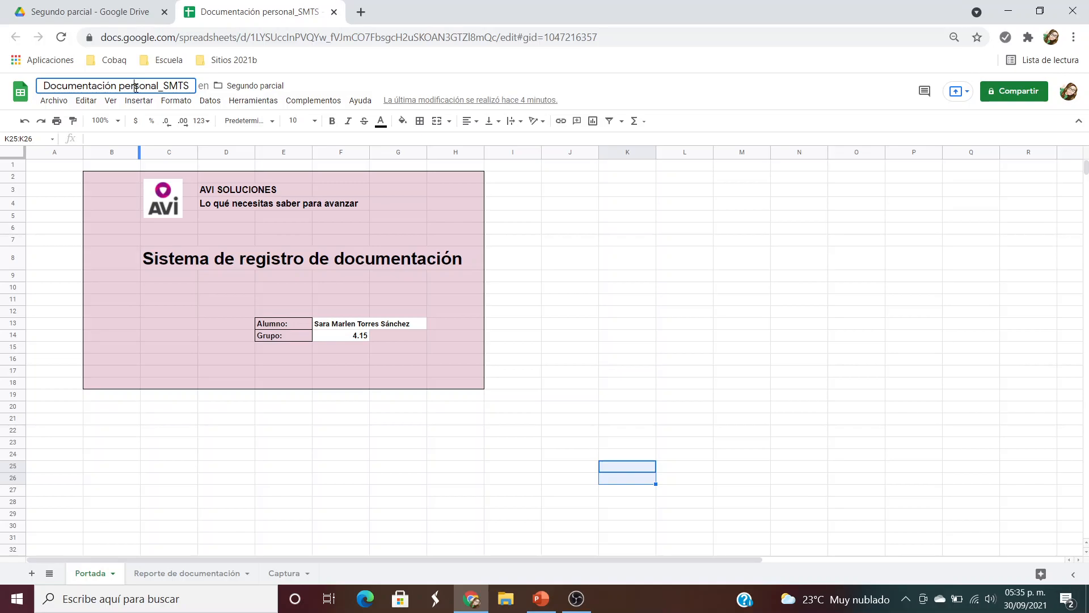
pyautogui.click(631, 248)
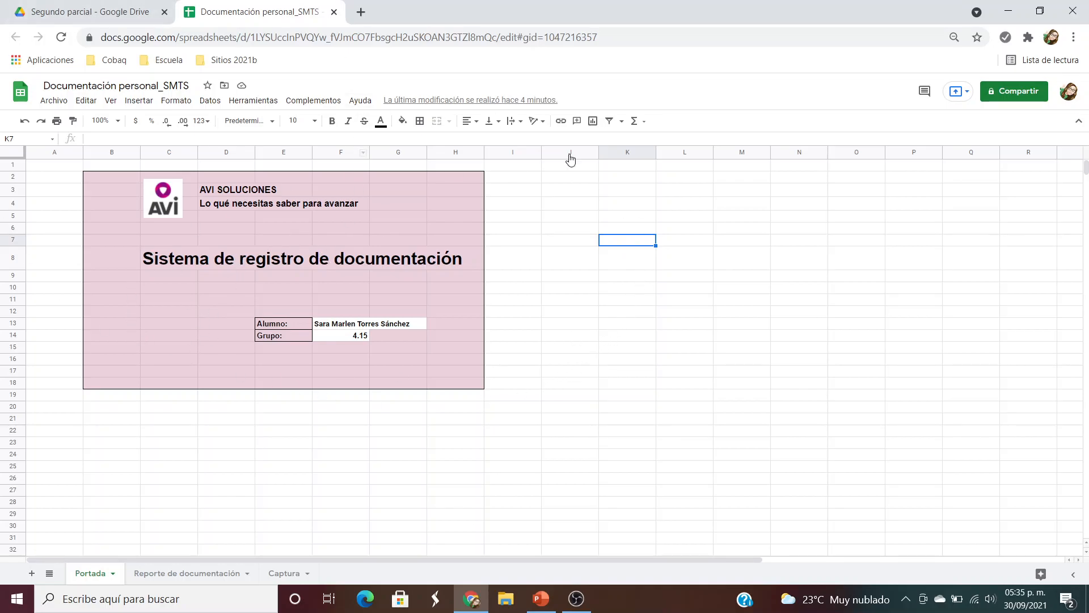
pyautogui.click(530, 227)
pyautogui.click(519, 194)
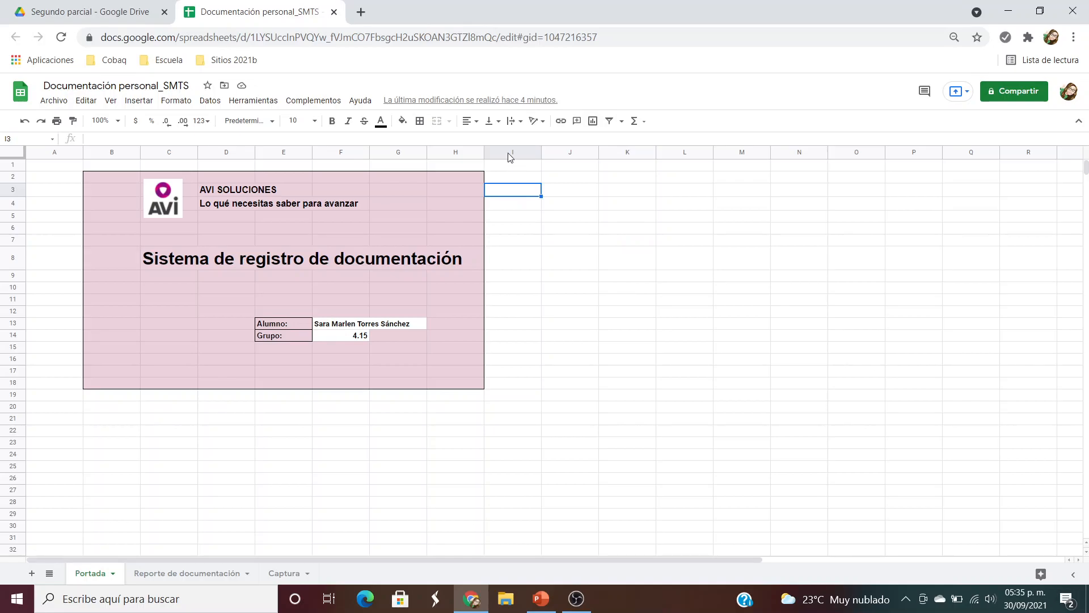
pyautogui.click(455, 153)
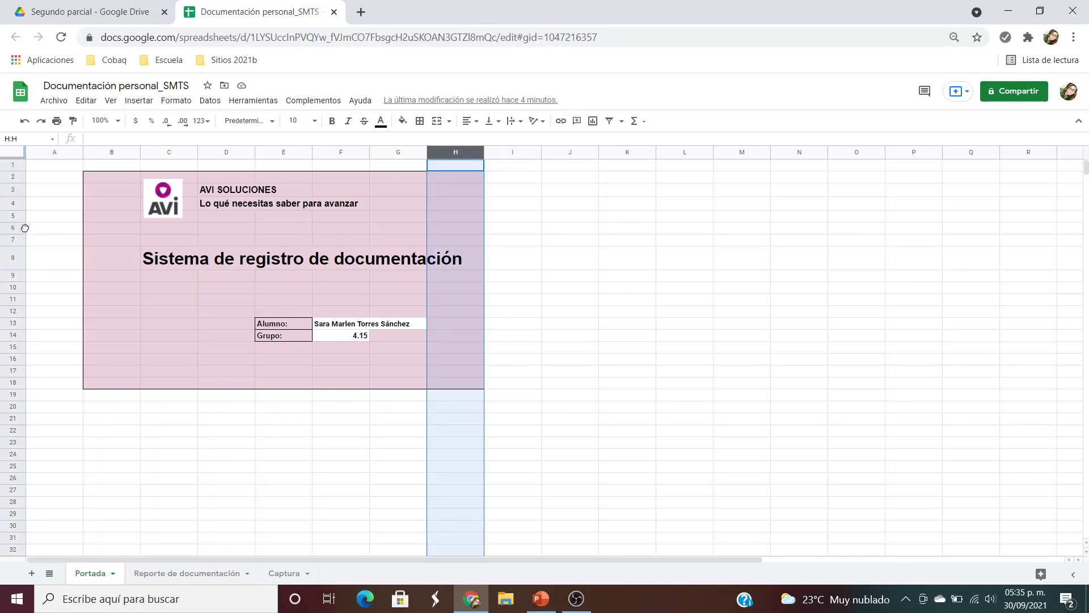
pyautogui.click(724, 281)
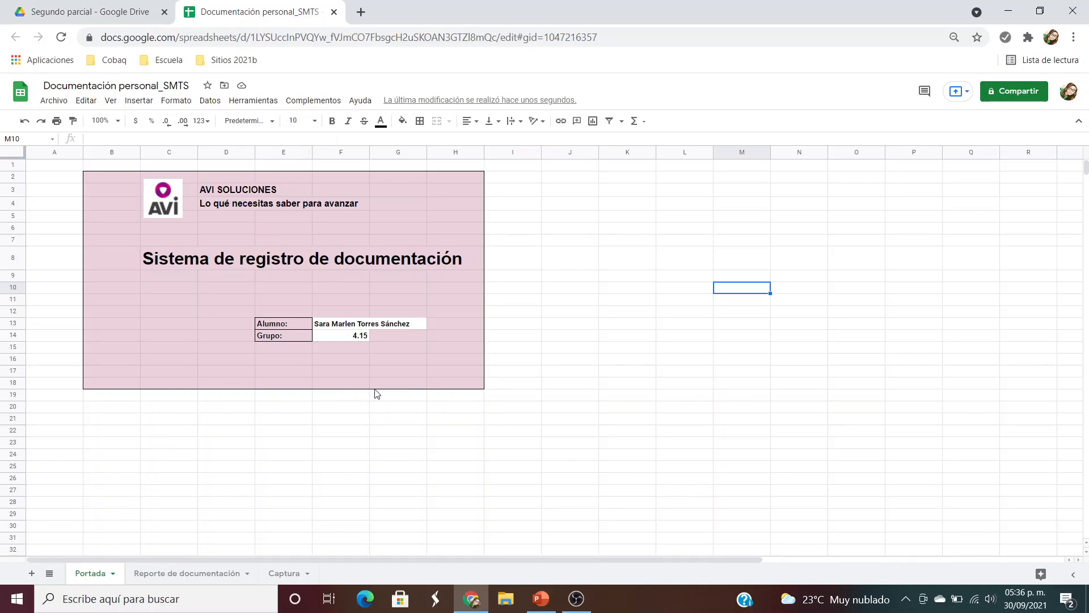
pyautogui.click(420, 223)
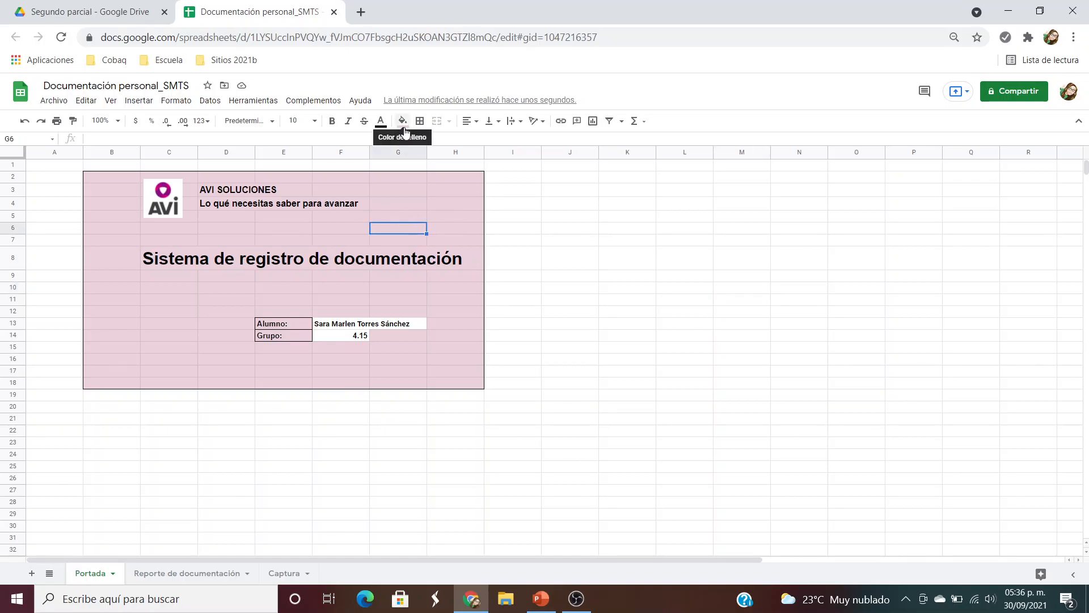
# Fill the range J2:O17 on the Portada sheet with pink and give it an outer border
pyautogui.moveTo(567, 178); pyautogui.dragTo(863, 378)
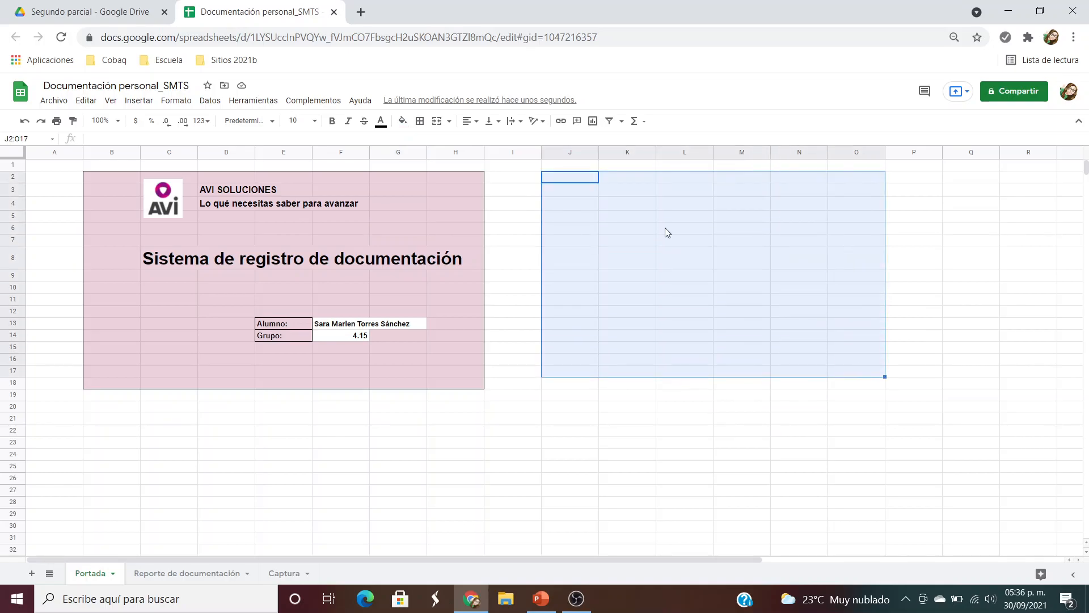
pyautogui.click(402, 121)
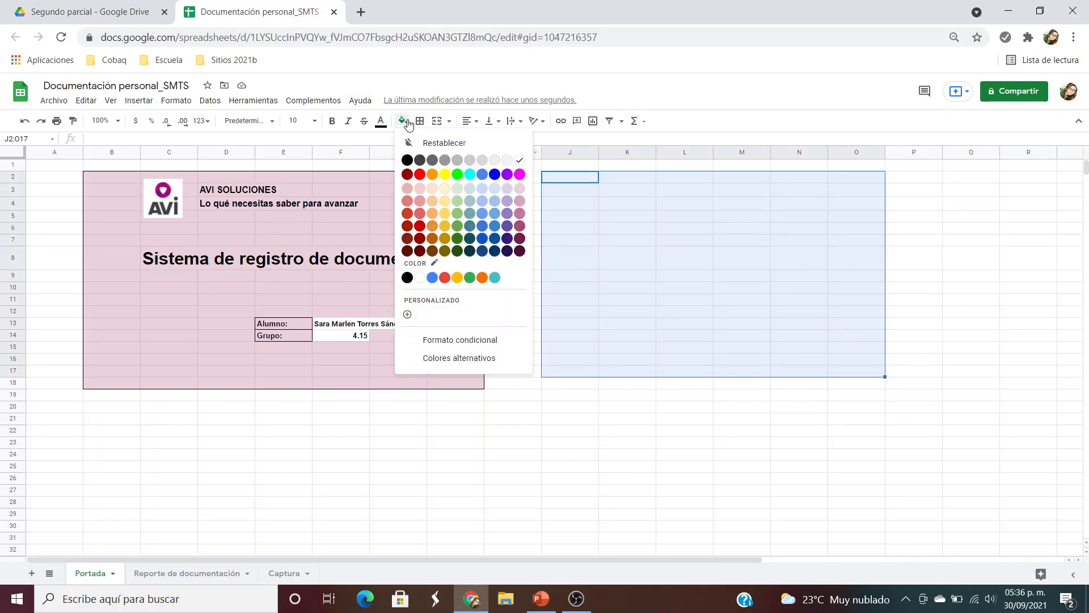
pyautogui.click(519, 201)
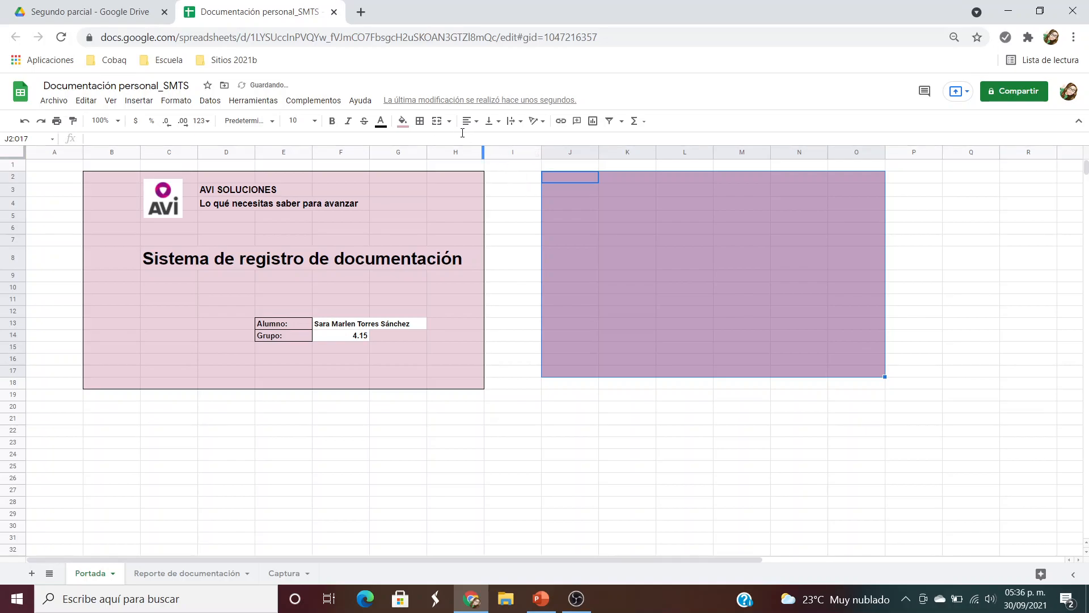
pyautogui.click(420, 121)
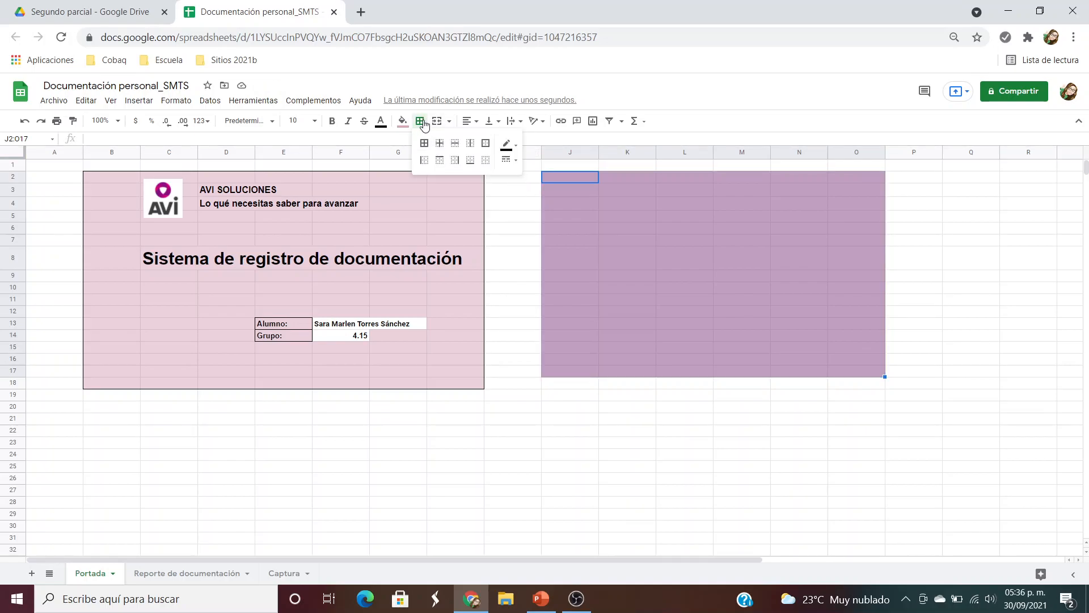
pyautogui.click(485, 146)
pyautogui.click(620, 244)
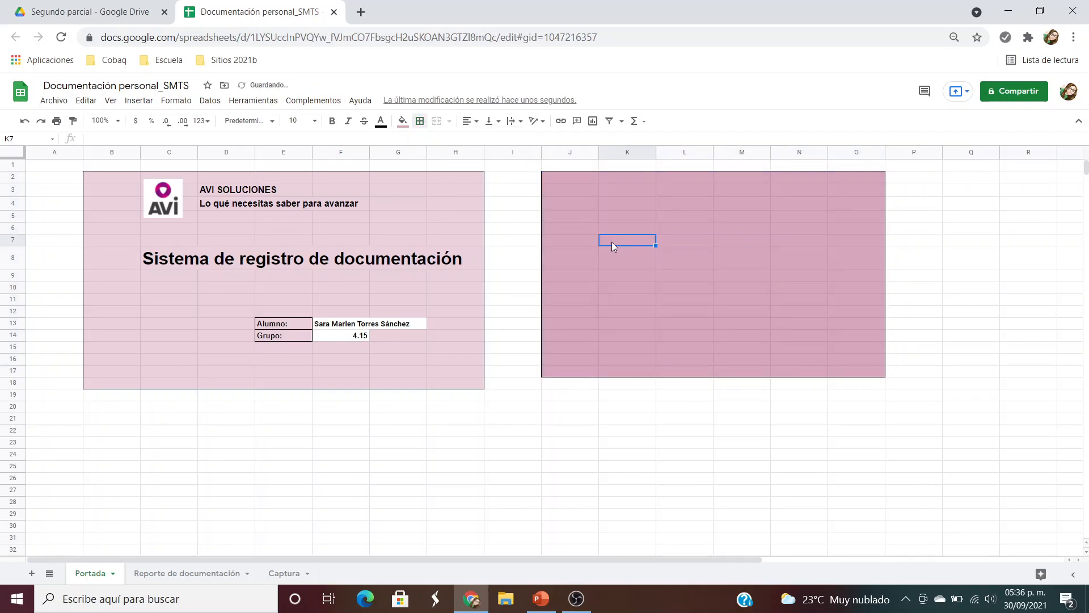
# Apply all borders to cells J3:L9 and clear them again
pyautogui.moveTo(560, 184); pyautogui.dragTo(700, 277)
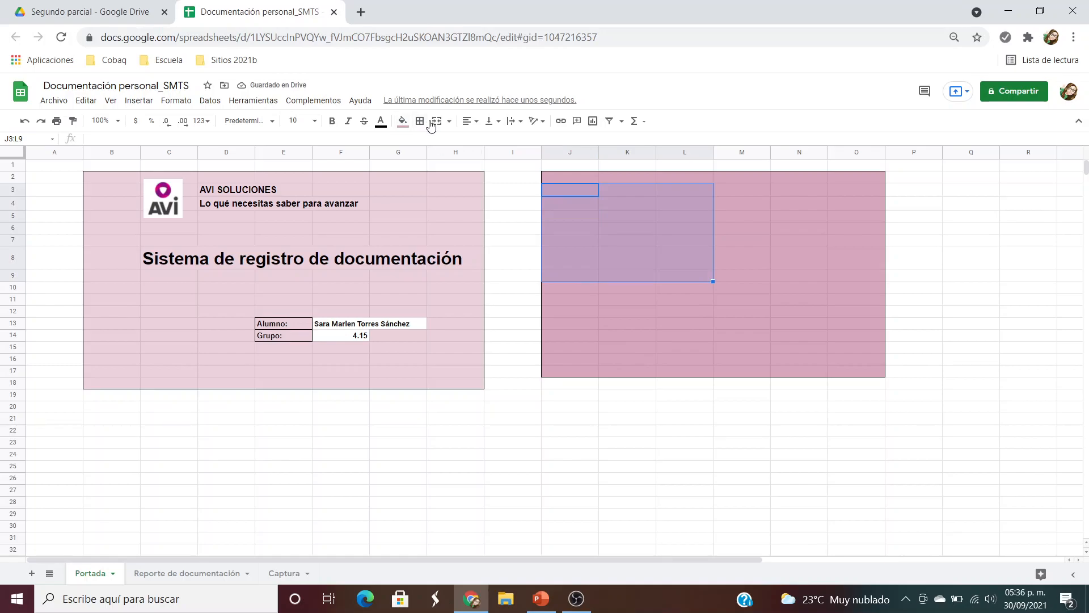
pyautogui.click(420, 120)
pyautogui.click(425, 145)
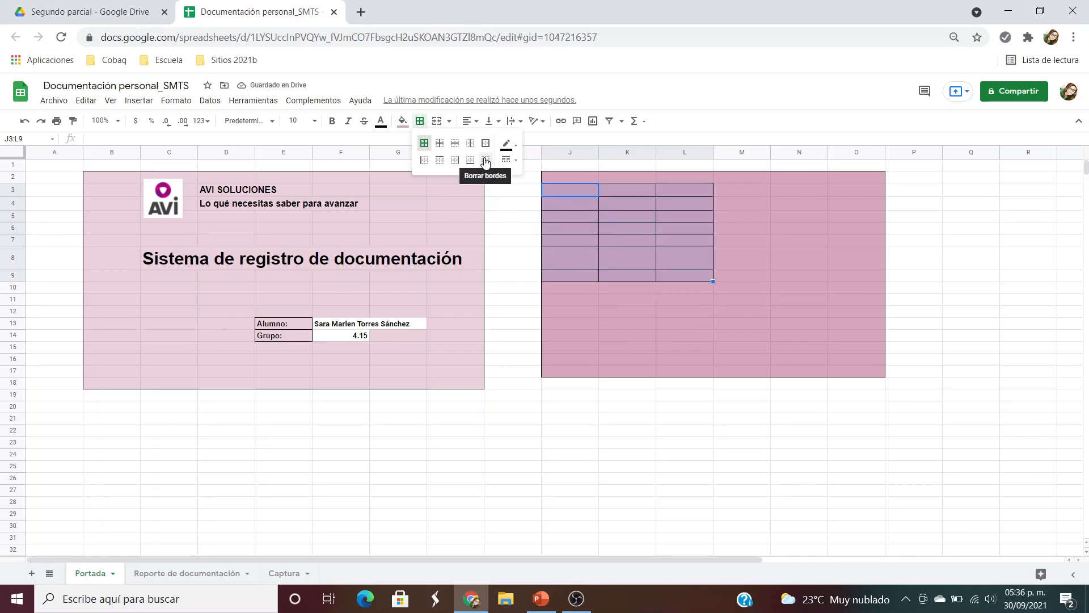
pyautogui.click(486, 164)
pyautogui.click(617, 231)
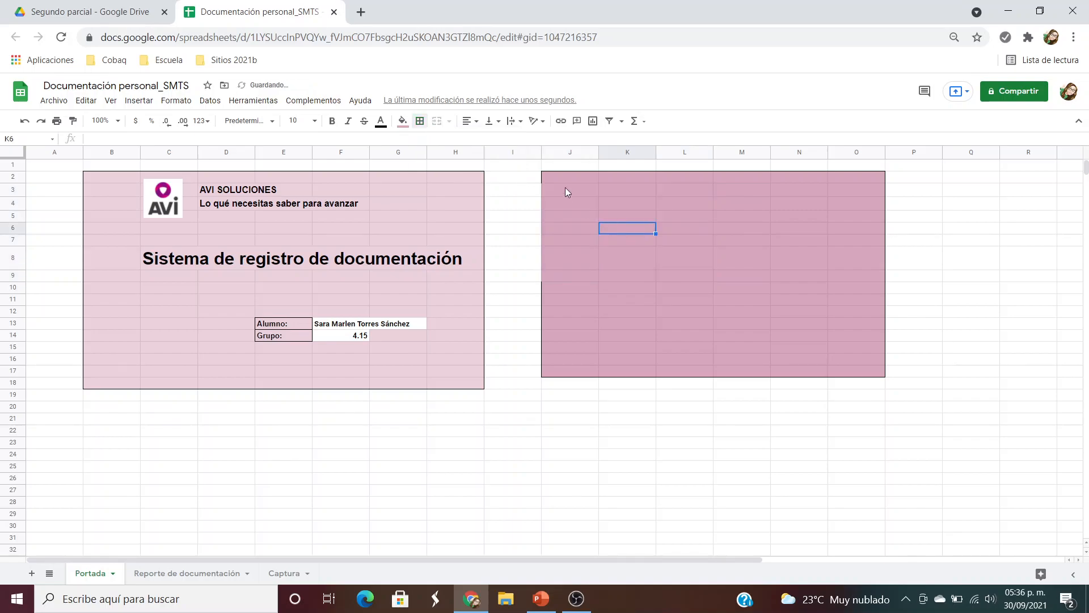
# Reapply the outer border around the pink range J2:O17
pyautogui.moveTo(556, 176); pyautogui.dragTo(859, 375)
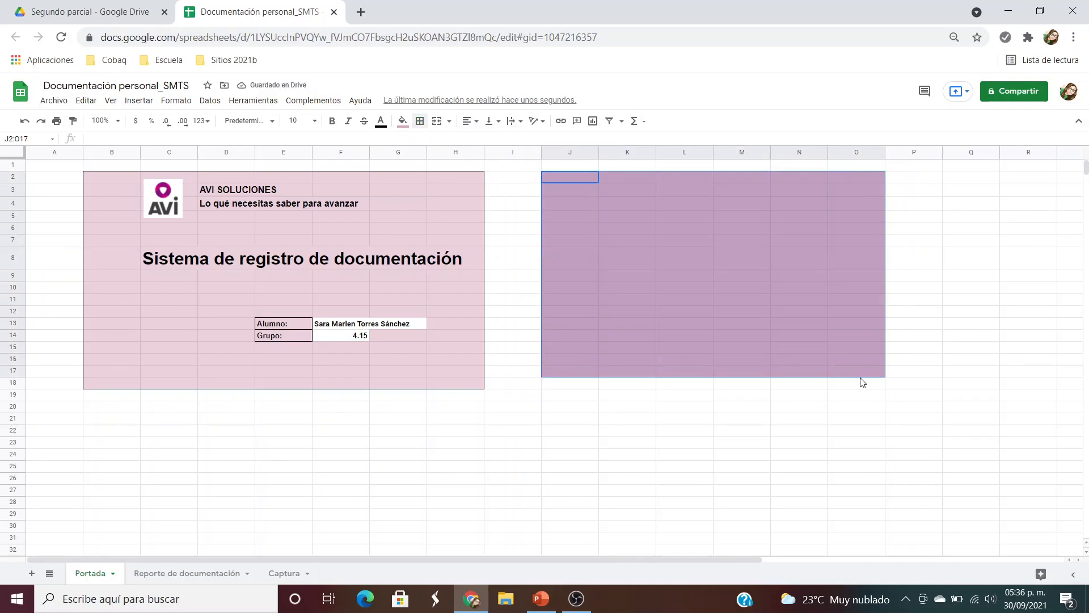
pyautogui.click(420, 121)
pyautogui.click(485, 145)
pyautogui.click(514, 210)
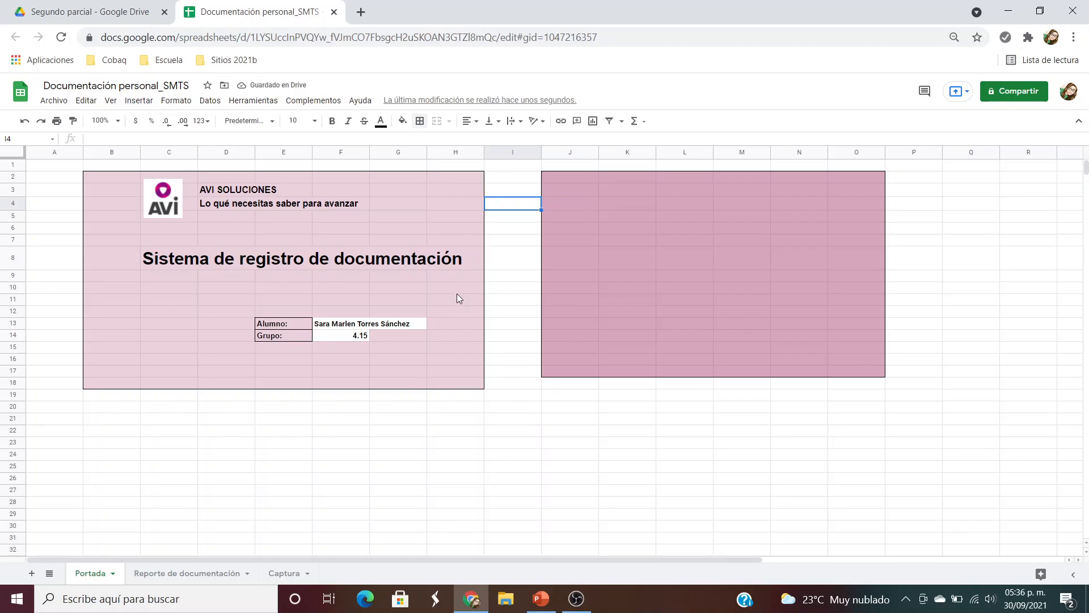
# Examine the contents of the company name cell D3 and the slogan cell D4 on the cover
pyautogui.click(215, 191)
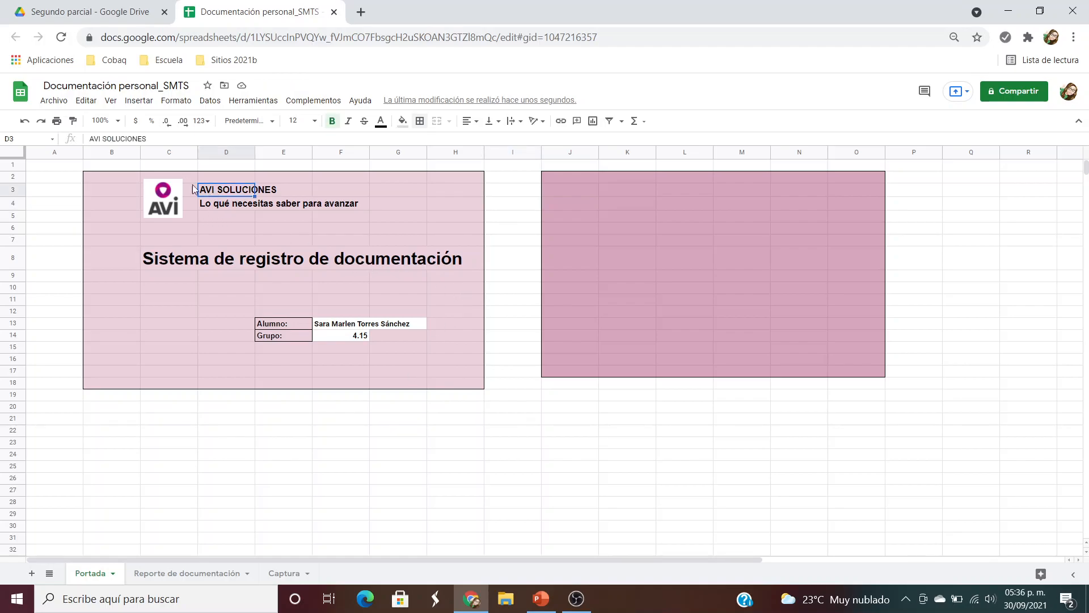
pyautogui.click(150, 139)
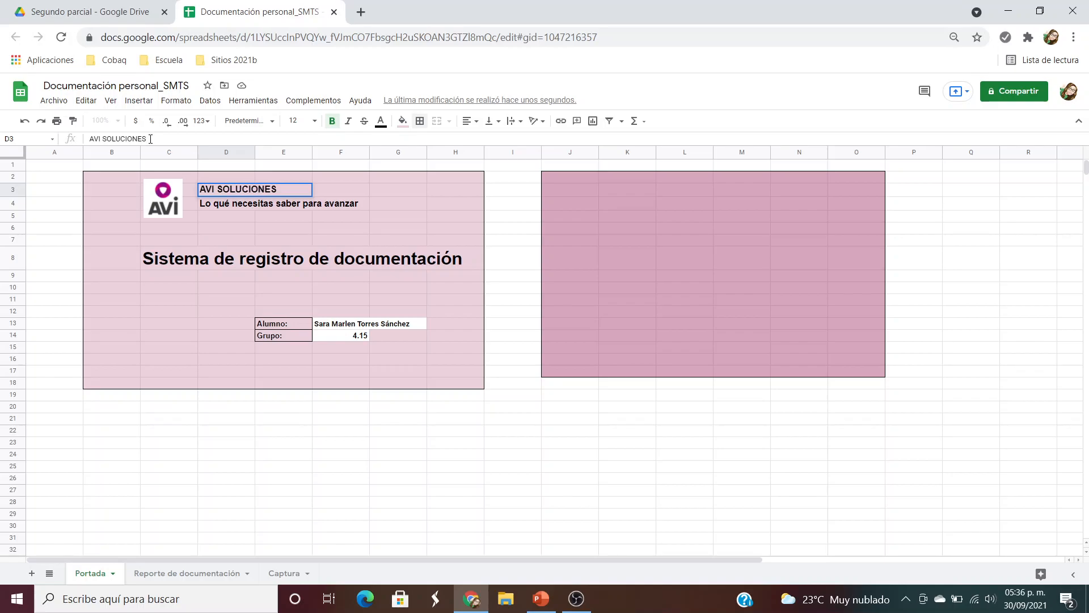
pyautogui.click(227, 217)
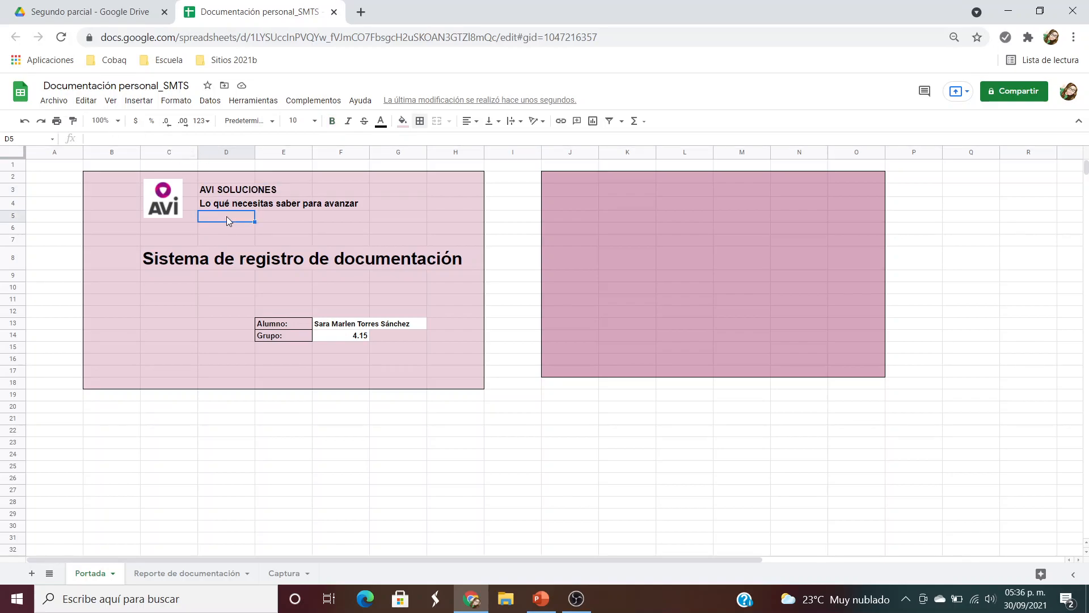
pyautogui.click(229, 208)
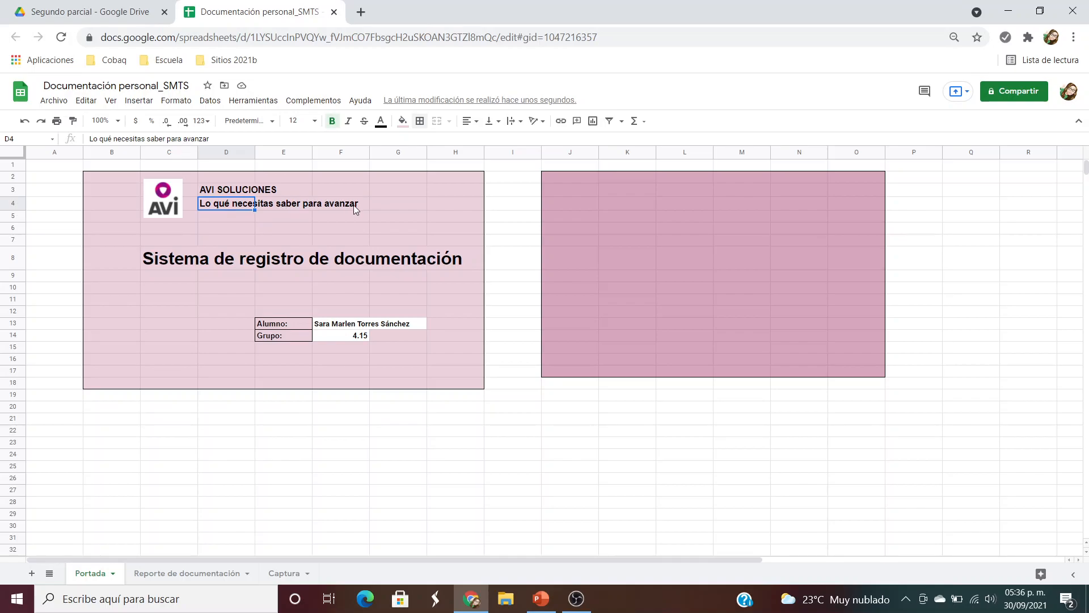
# Merge cells D5:F5 below the slogan and unmerge them again
pyautogui.click(223, 218)
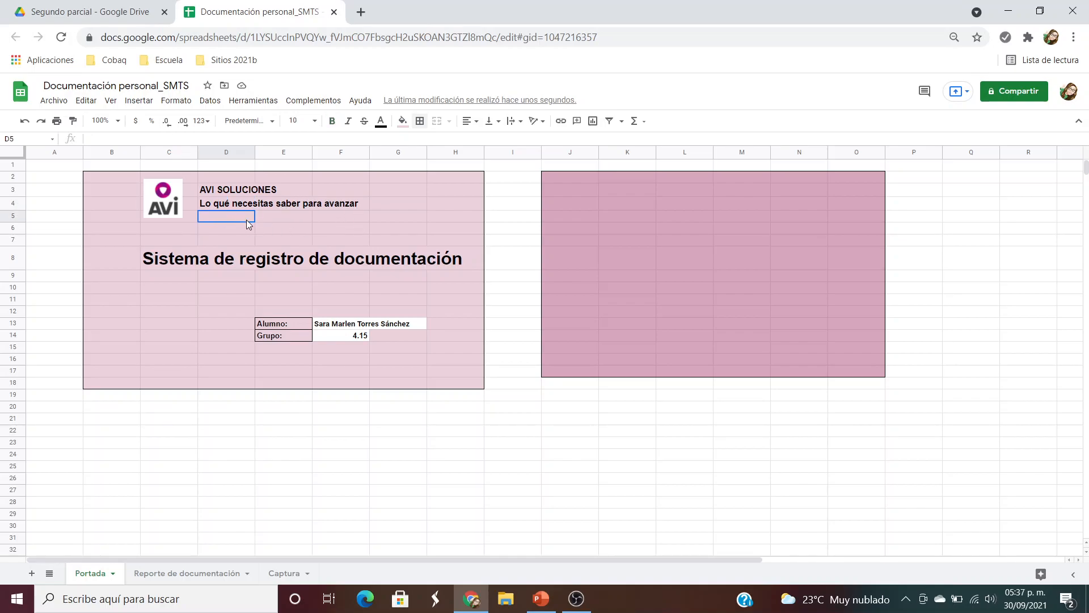
pyautogui.moveTo(240, 220); pyautogui.dragTo(322, 219)
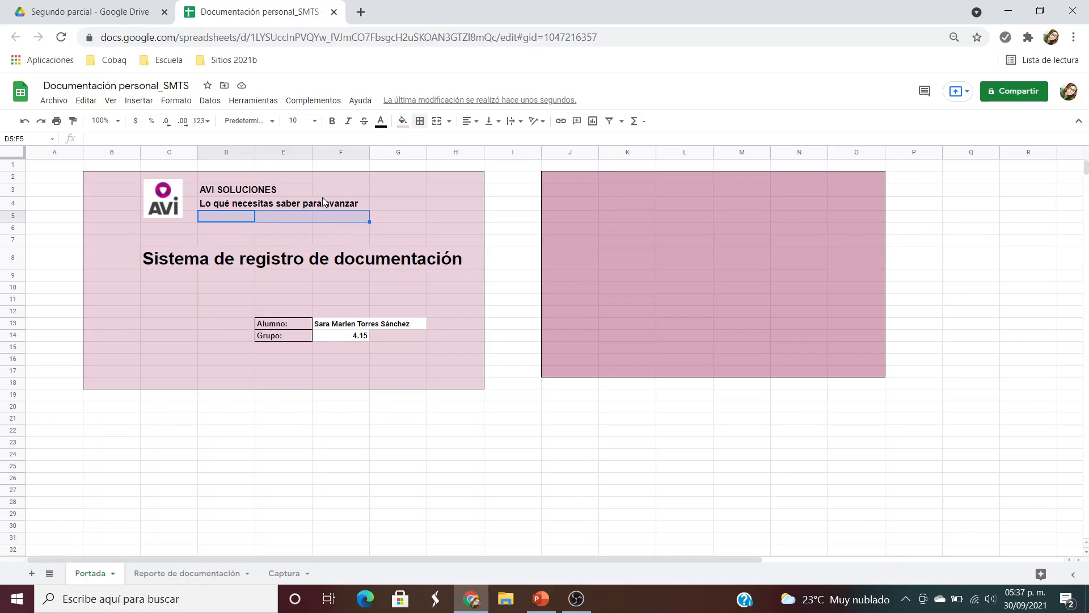
pyautogui.click(435, 123)
pyautogui.click(329, 231)
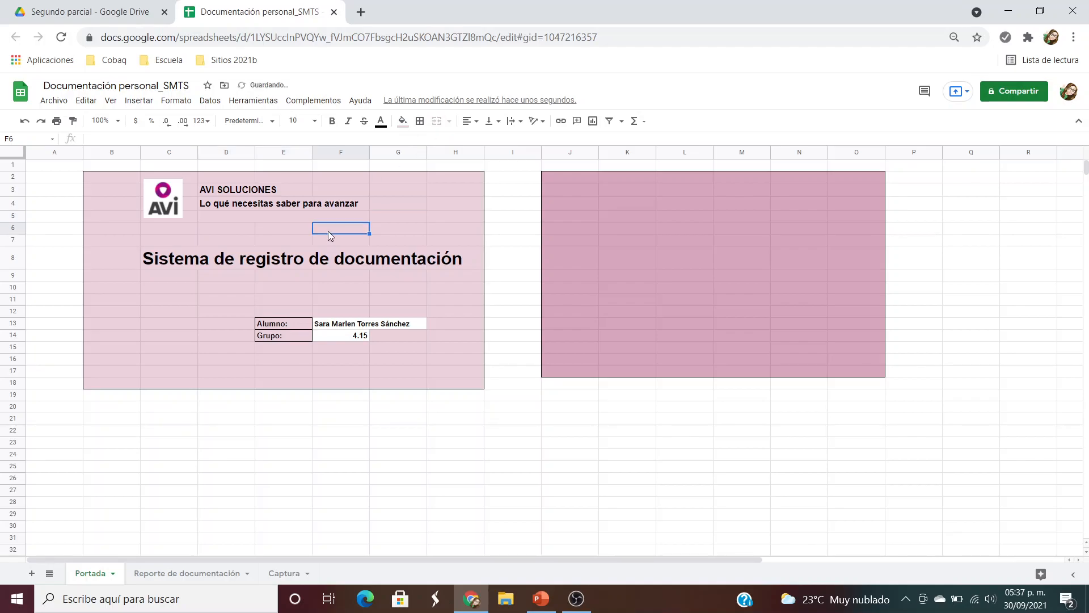
pyautogui.click(245, 218)
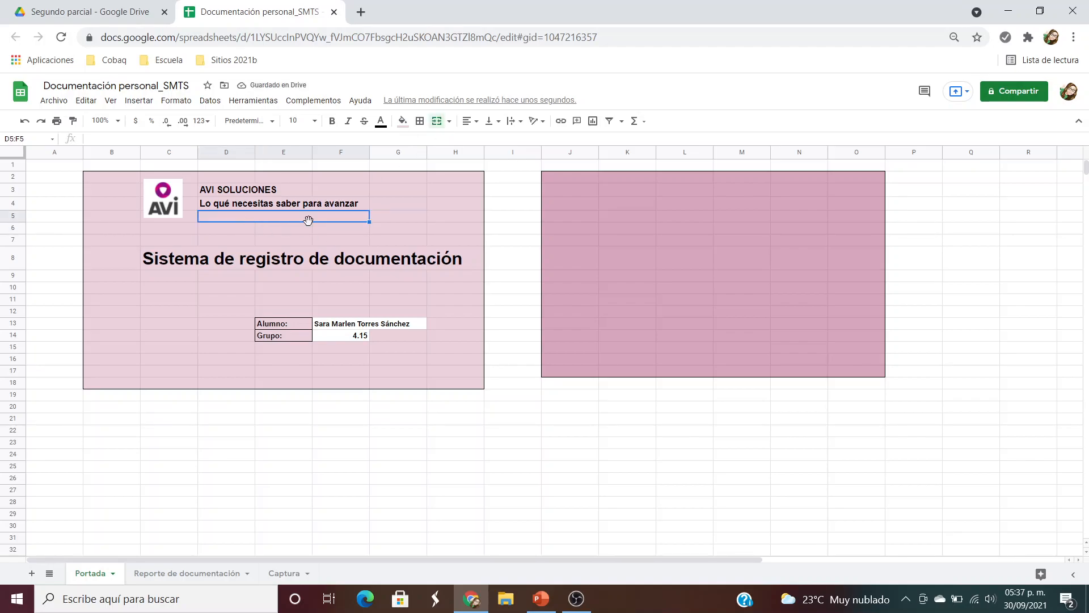
pyautogui.click(436, 121)
pyautogui.click(403, 206)
# Try font size 10 on the cover title in C8 and set it back to 24
pyautogui.click(165, 262)
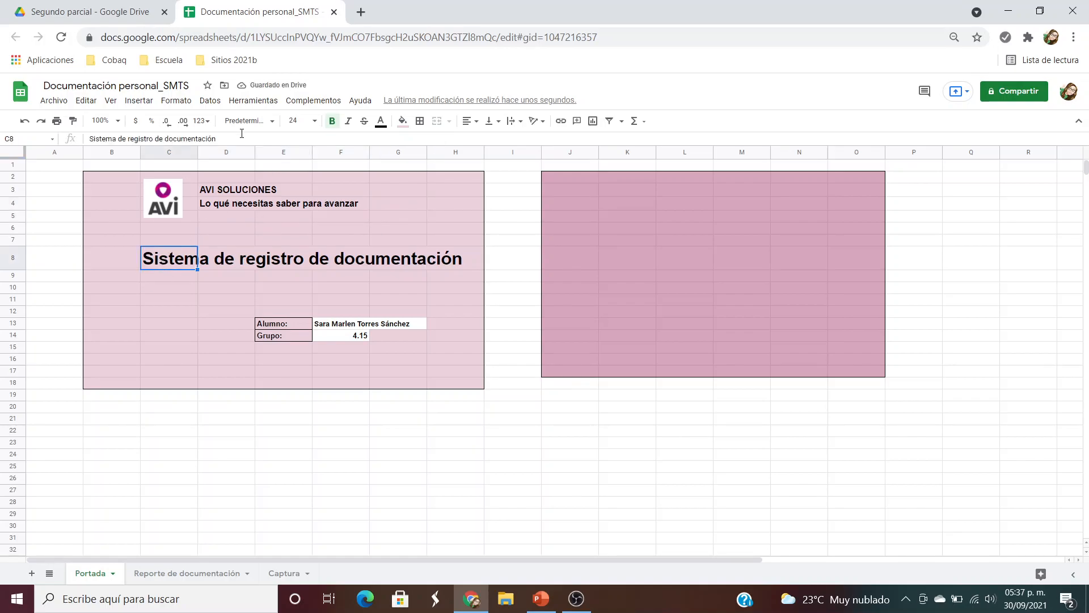
pyautogui.click(305, 122)
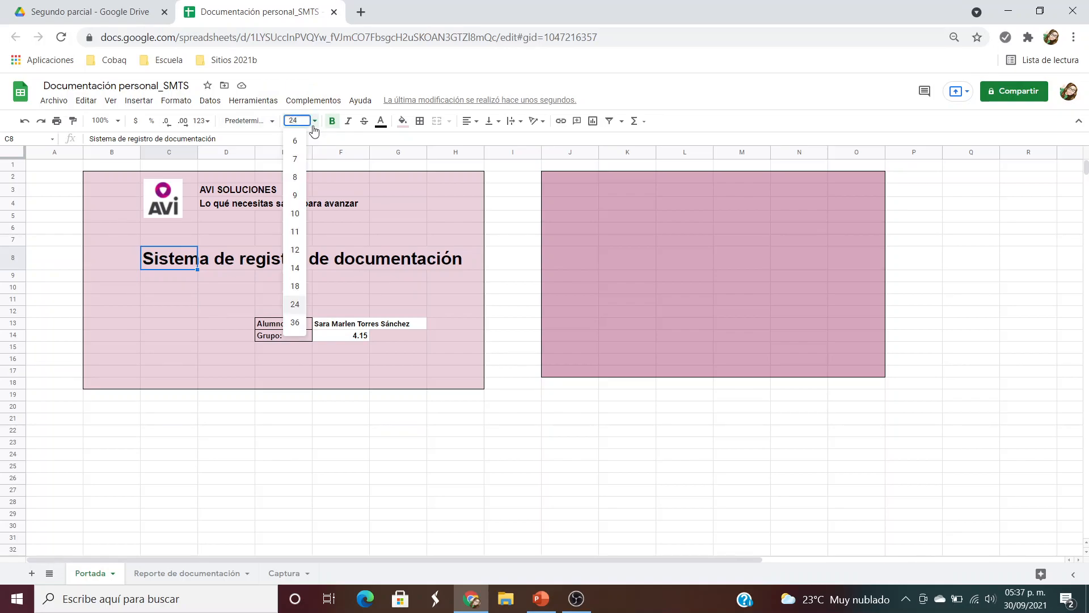
pyautogui.click(292, 220)
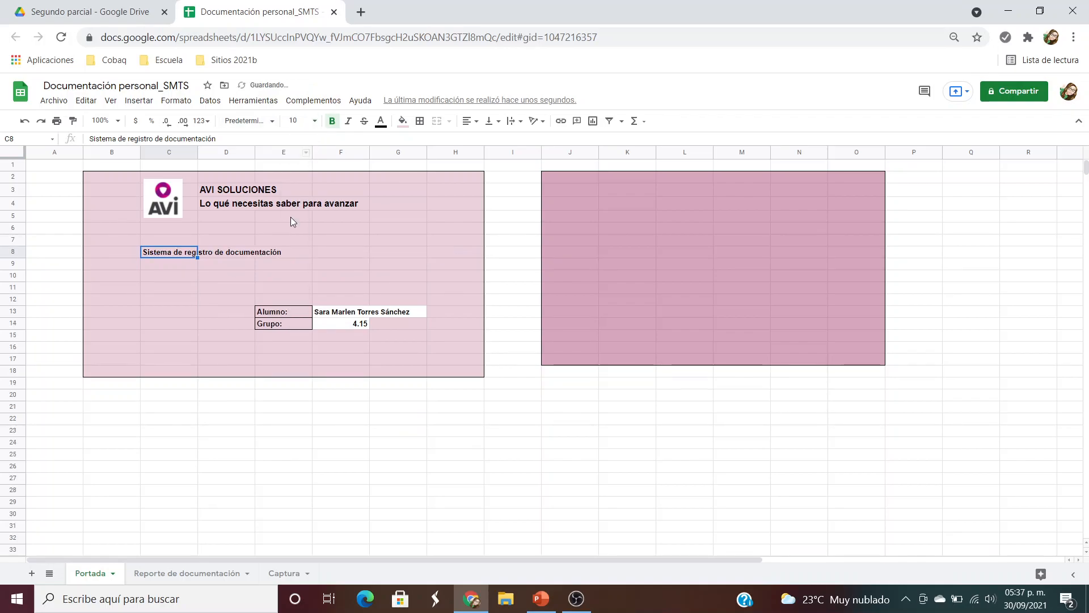
pyautogui.click(315, 120)
pyautogui.click(292, 305)
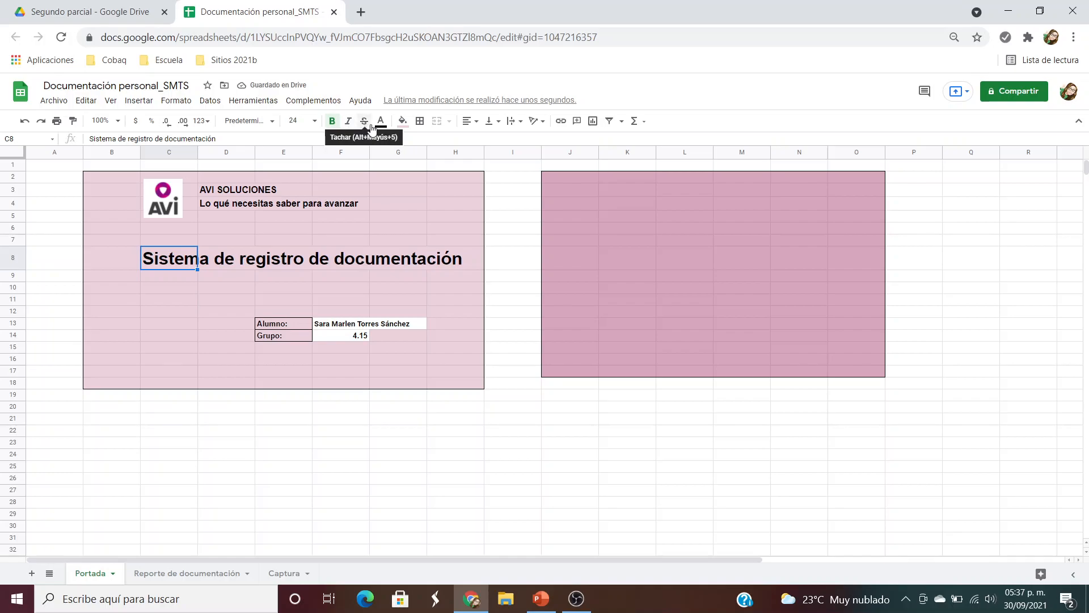
pyautogui.click(352, 228)
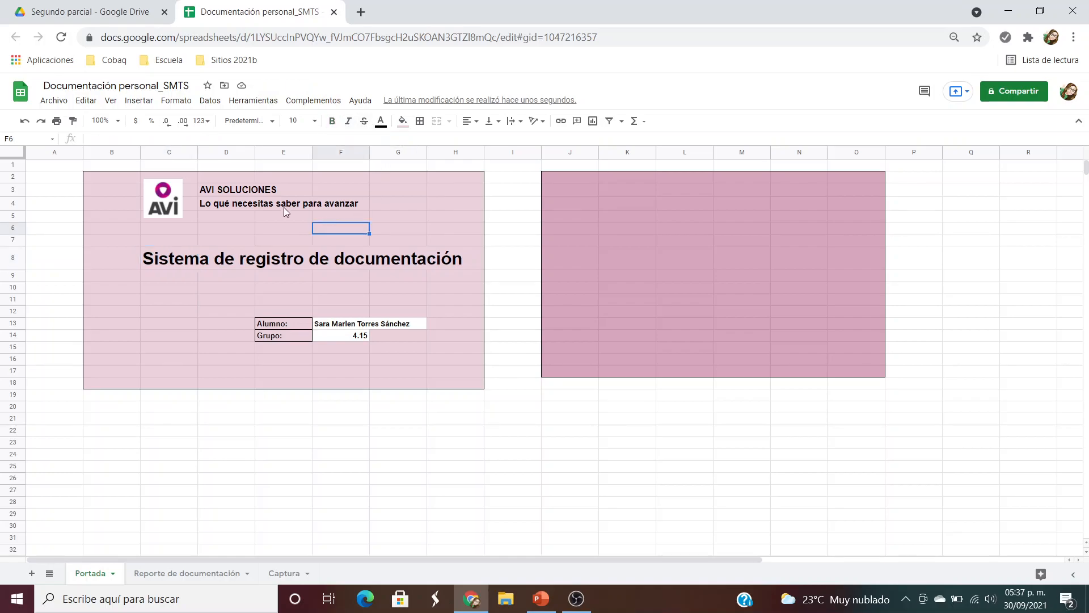
# Set the text color of AVI SOLUCIONES in cell D3 to dark magenta
pyautogui.click(248, 193)
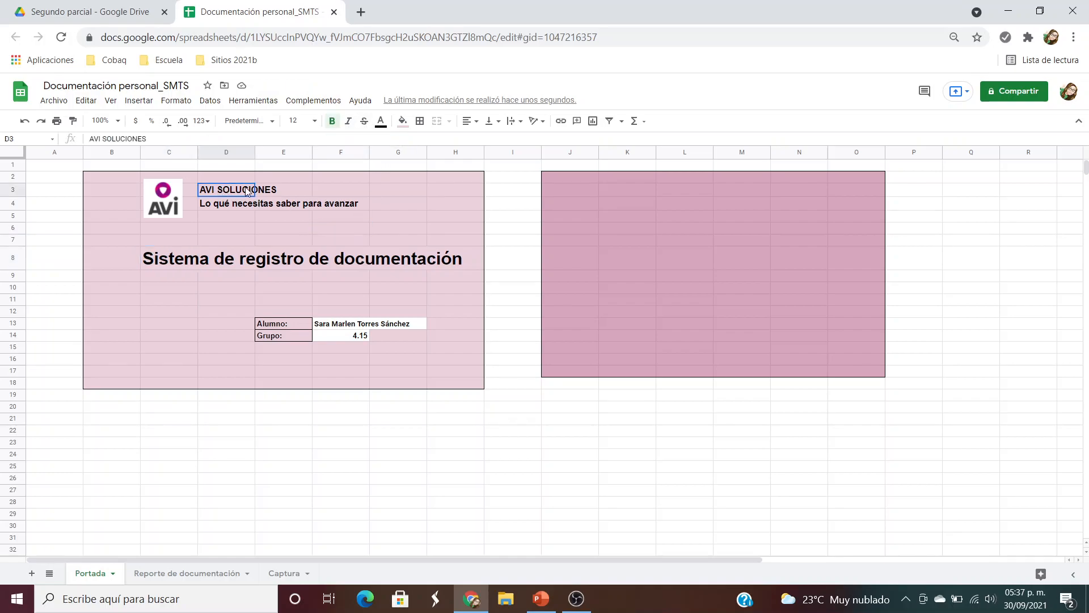
pyautogui.click(383, 130)
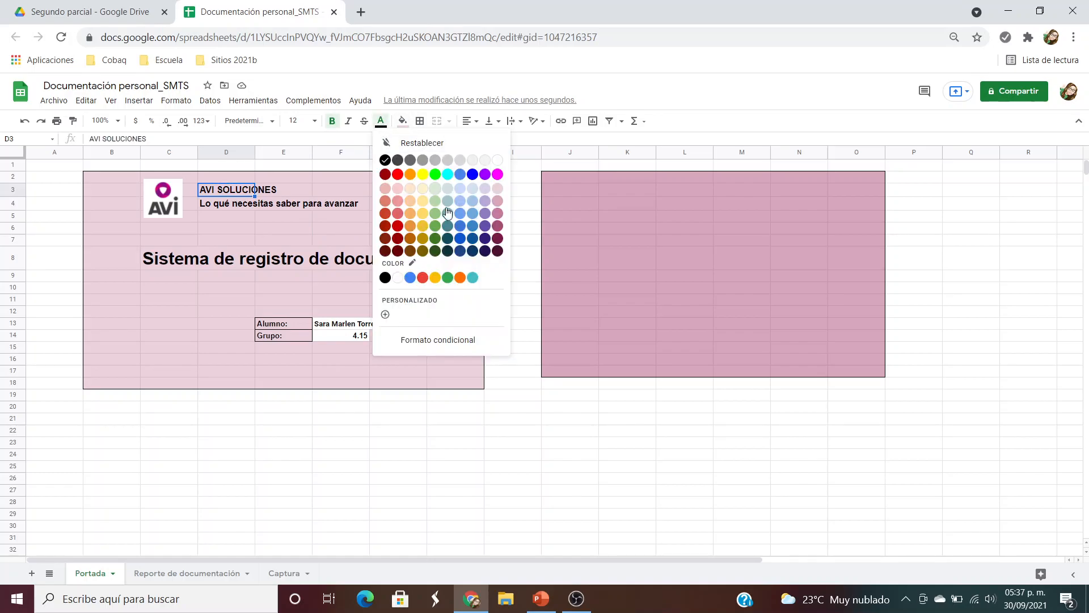
pyautogui.click(502, 242)
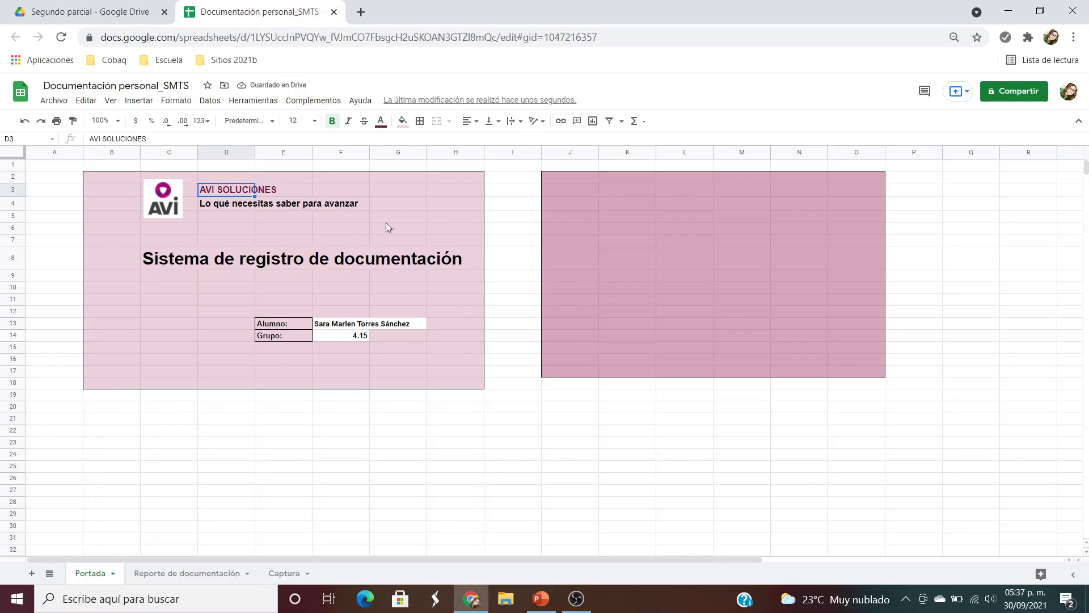
pyautogui.click(328, 328)
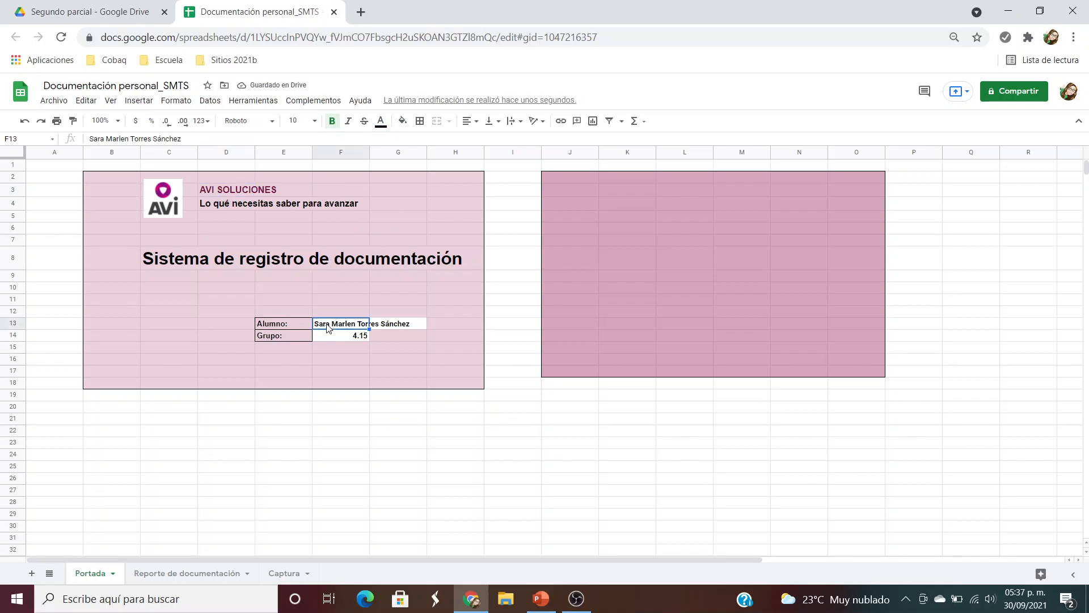
# Merge cells F13:G13 beside the Alumno label and give them a white fill
pyautogui.moveTo(328, 328); pyautogui.dragTo(395, 324)
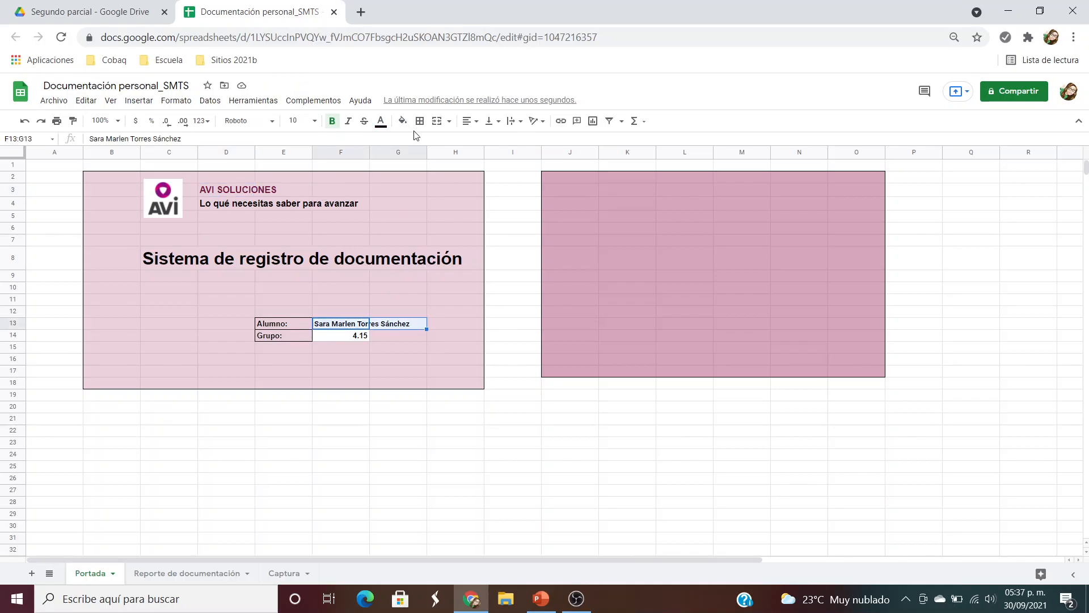
pyautogui.click(439, 126)
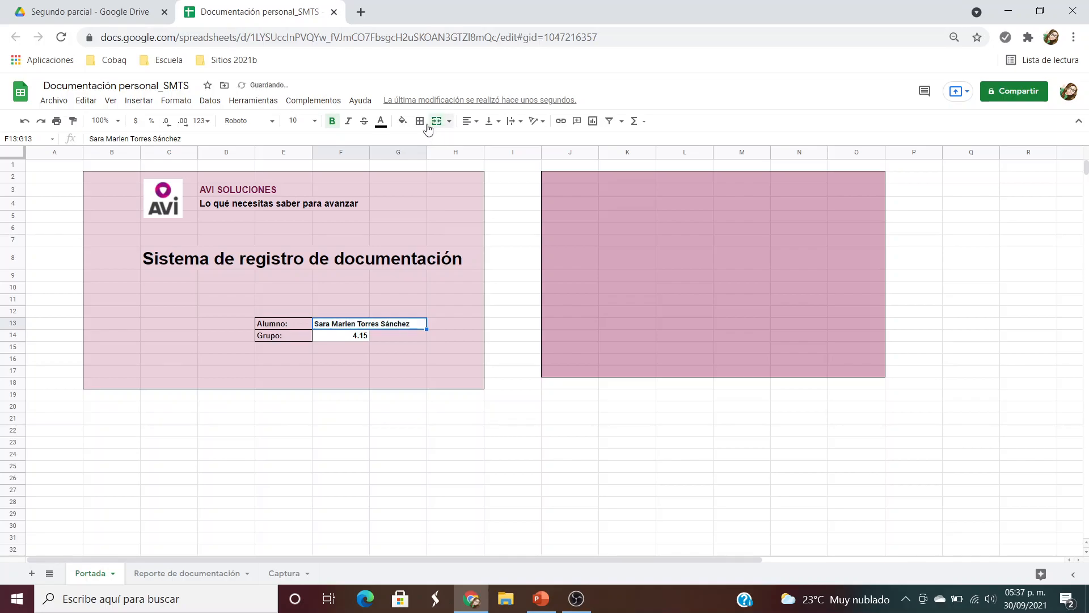
pyautogui.click(382, 125)
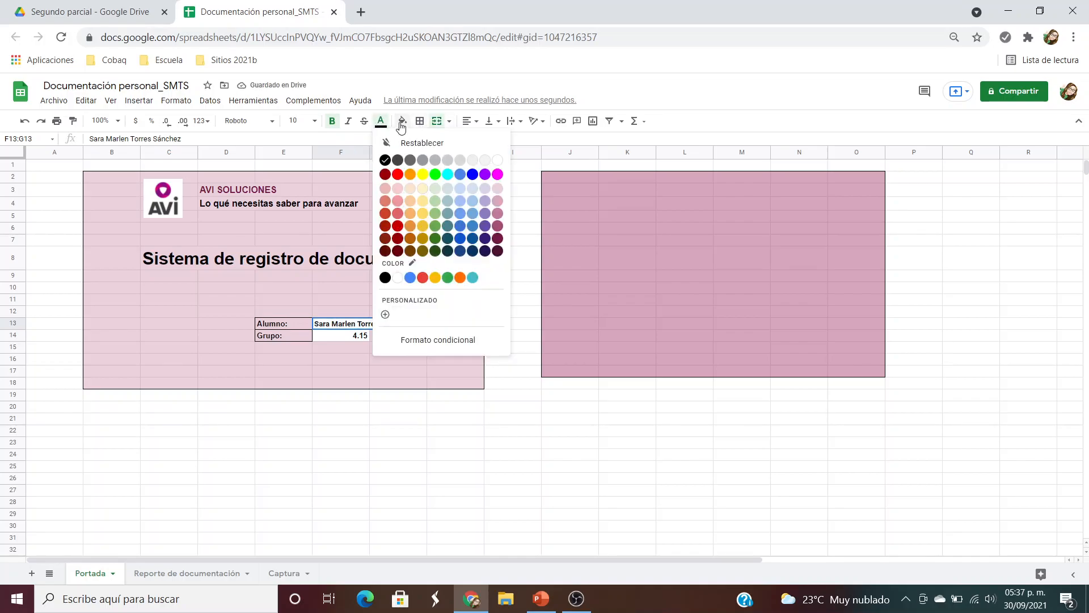
pyautogui.click(402, 121)
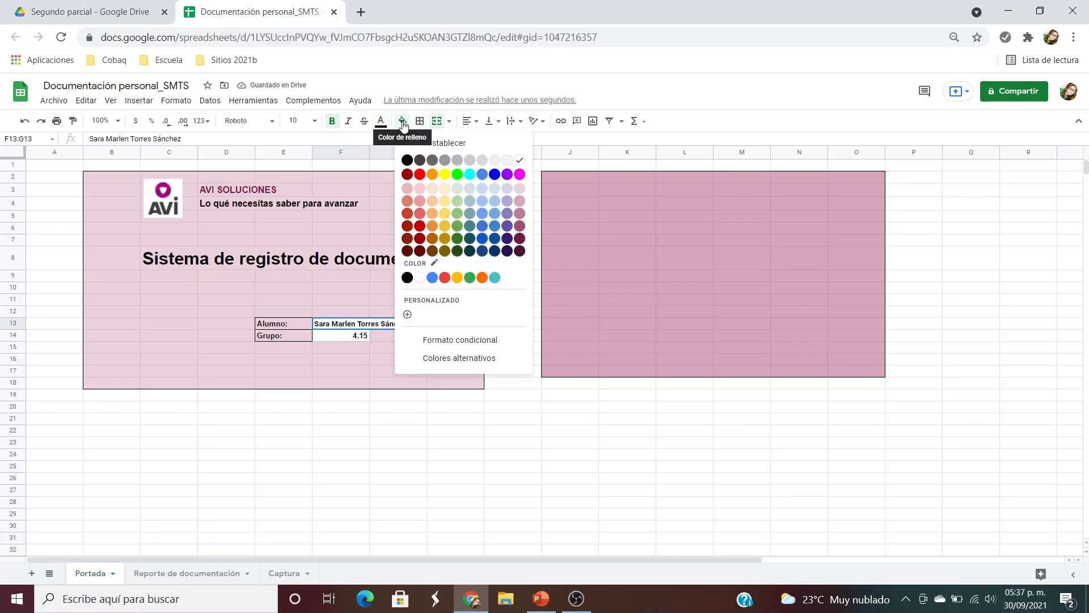
pyautogui.click(519, 163)
pyautogui.click(421, 357)
# Apply all borders to the group cell F14 and to the merged student name cell F13:G13
pyautogui.click(351, 337)
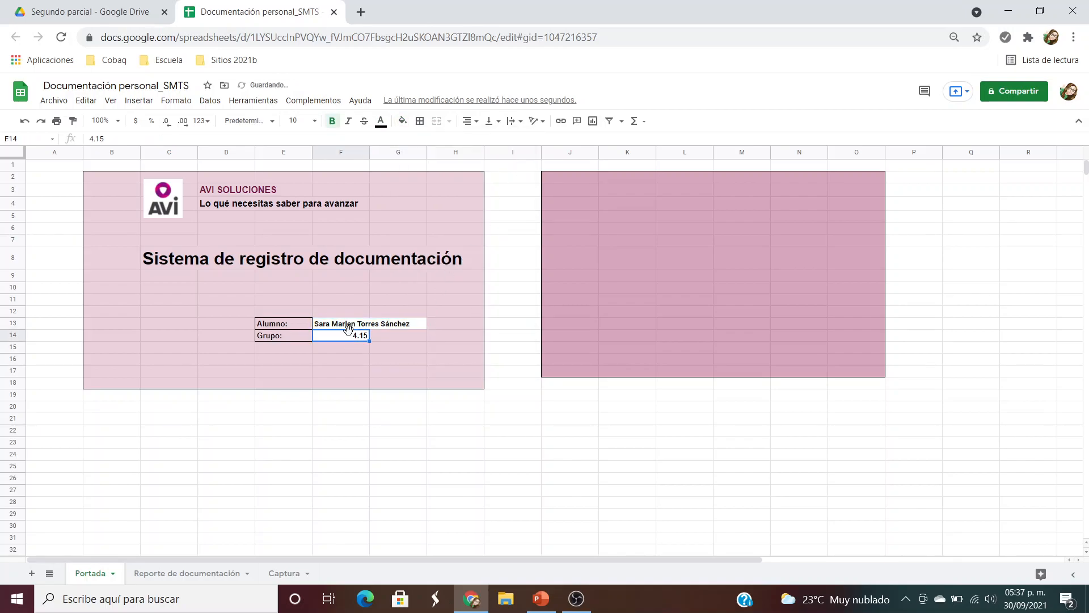
pyautogui.click(419, 121)
pyautogui.click(424, 143)
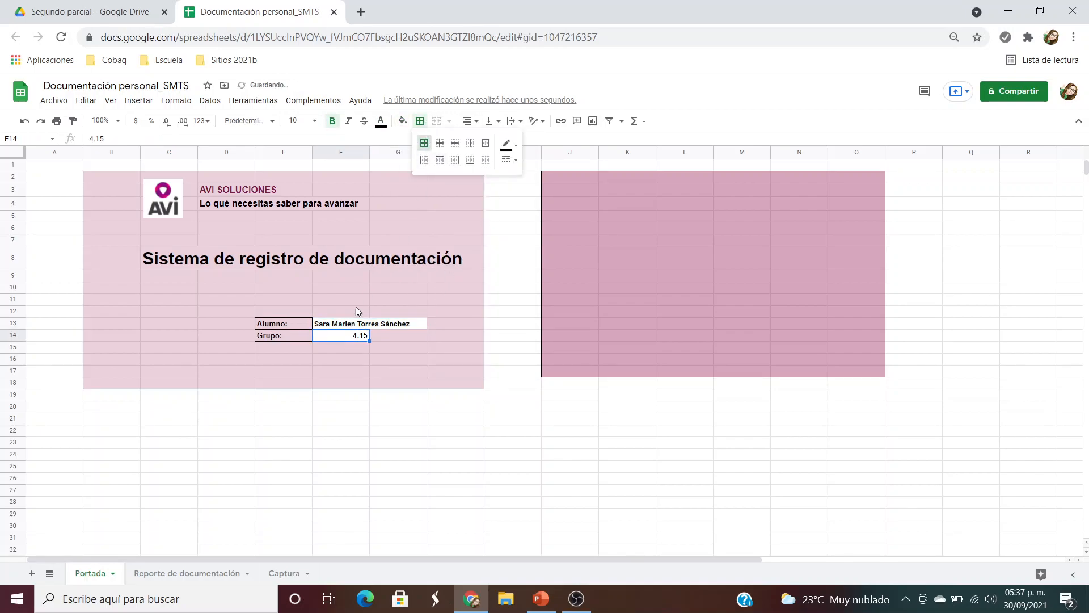
pyautogui.click(348, 323)
pyautogui.click(420, 121)
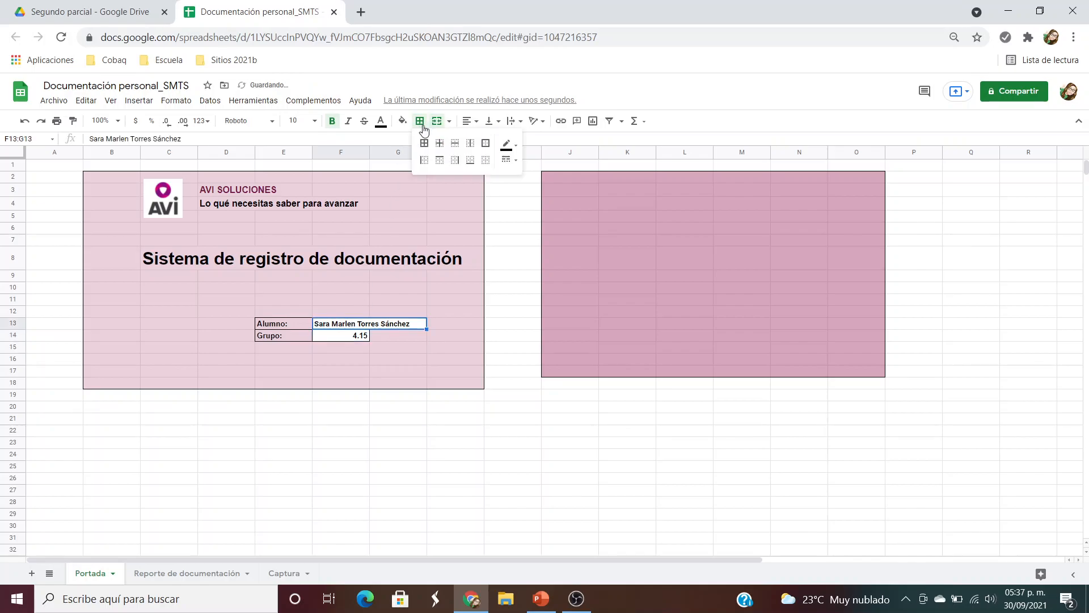
pyautogui.click(424, 143)
pyautogui.click(439, 506)
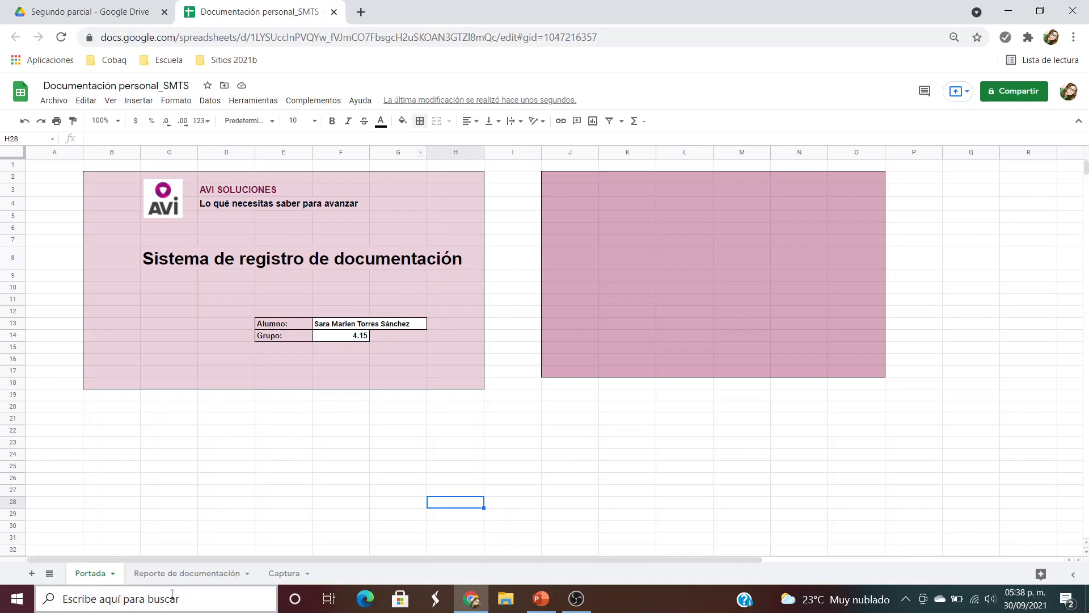
# Add a new blank sheet after Portada and delete it again
pyautogui.click(32, 574)
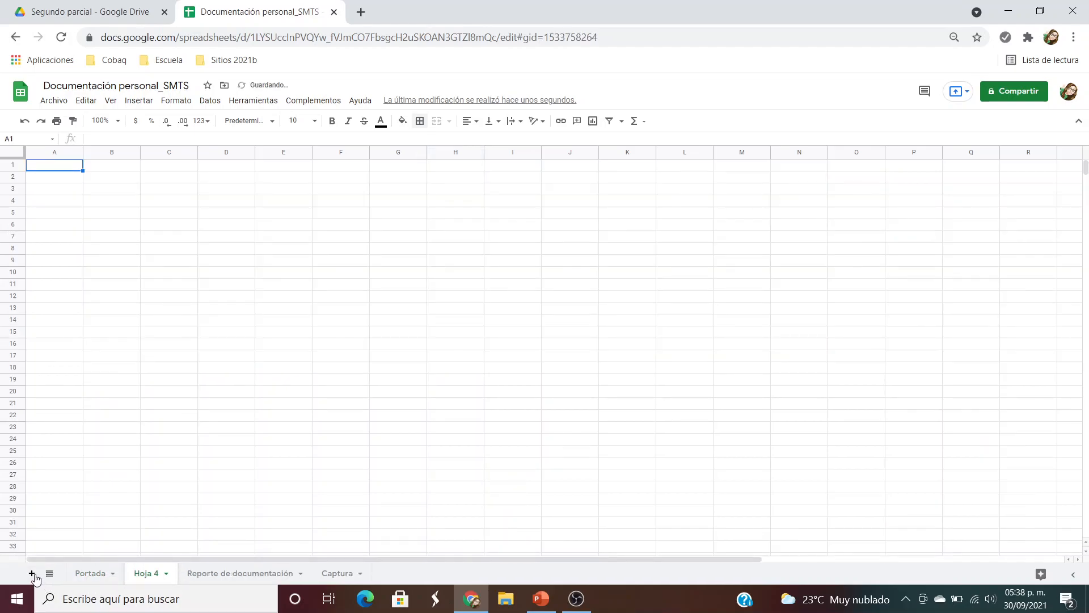
pyautogui.doubleClick(156, 576)
pyautogui.click(190, 539)
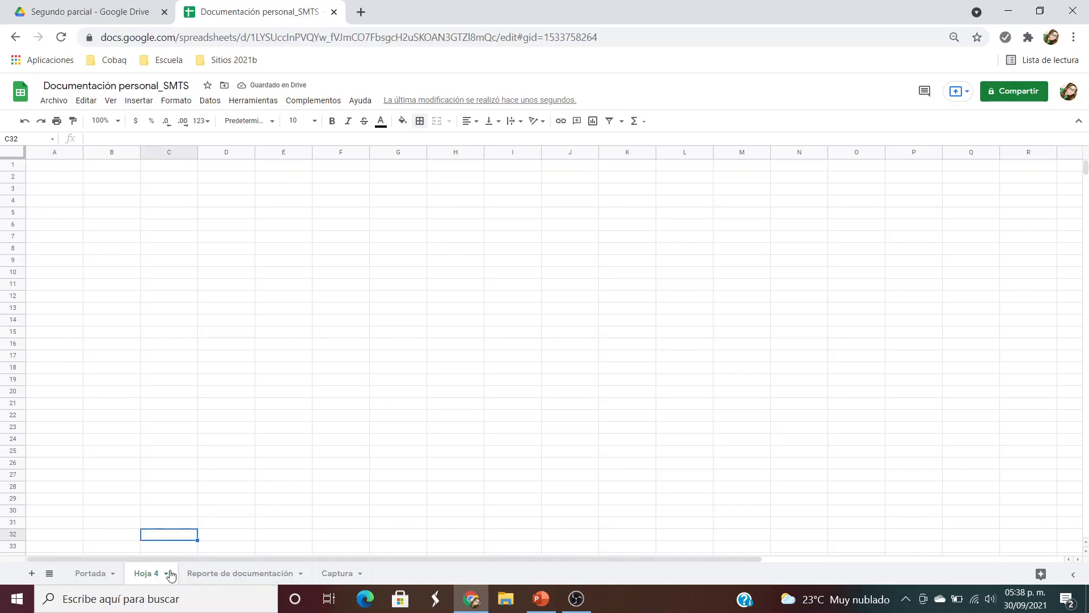
pyautogui.click(166, 574)
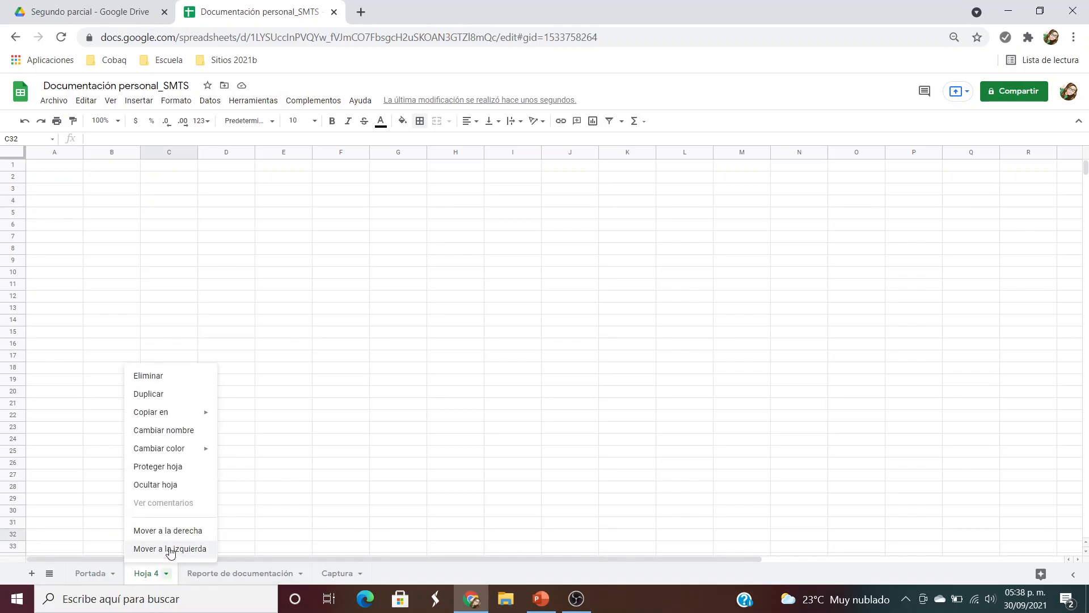
pyautogui.click(159, 375)
pyautogui.click(659, 354)
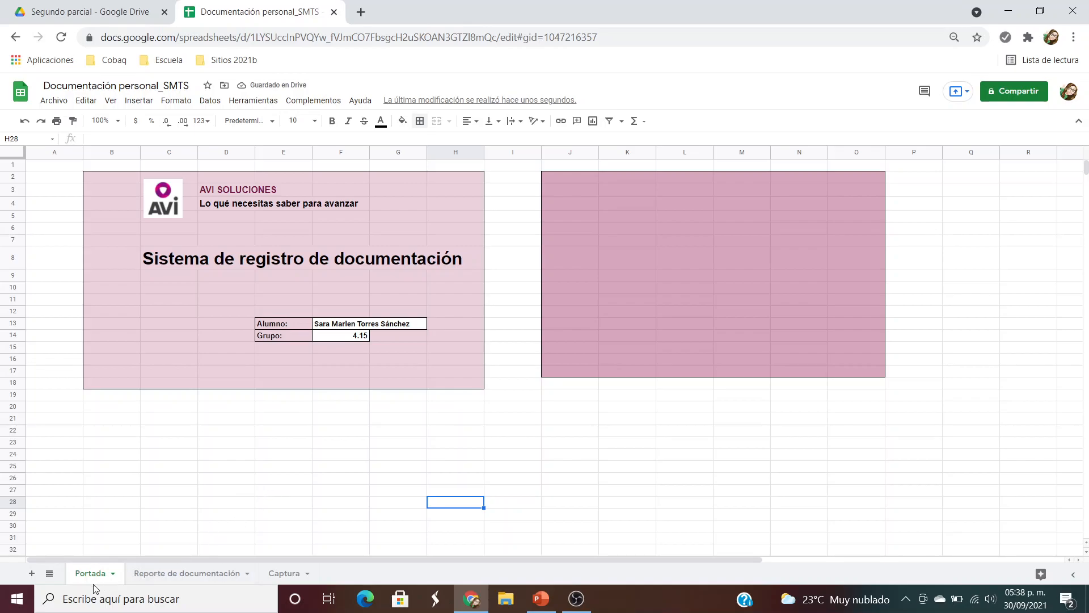
# View the Reporte de documentación and Captura sheets and return to Portada
pyautogui.click(178, 581)
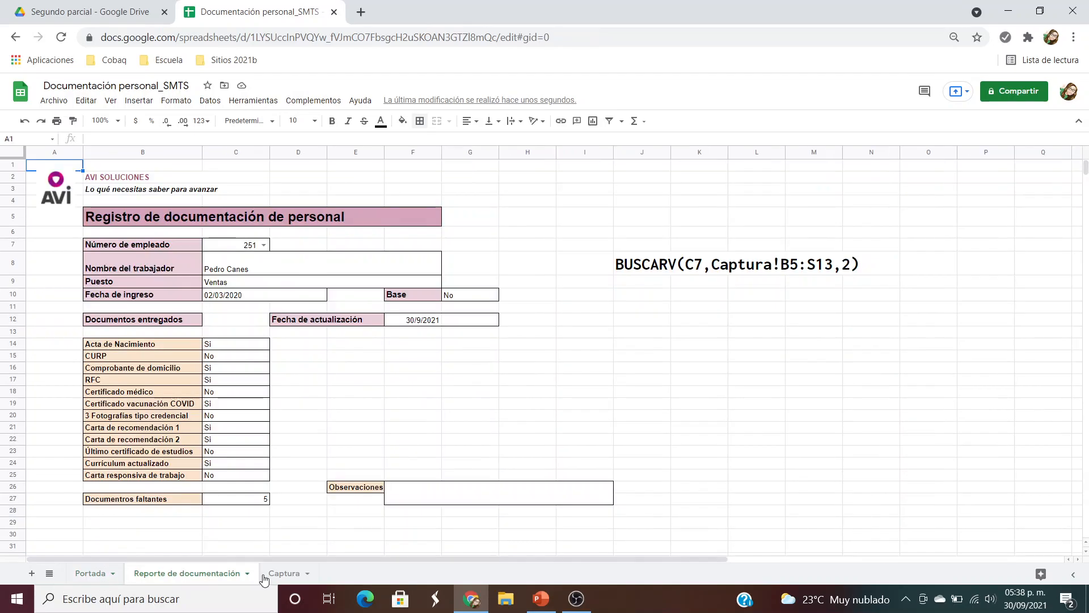
pyautogui.click(282, 575)
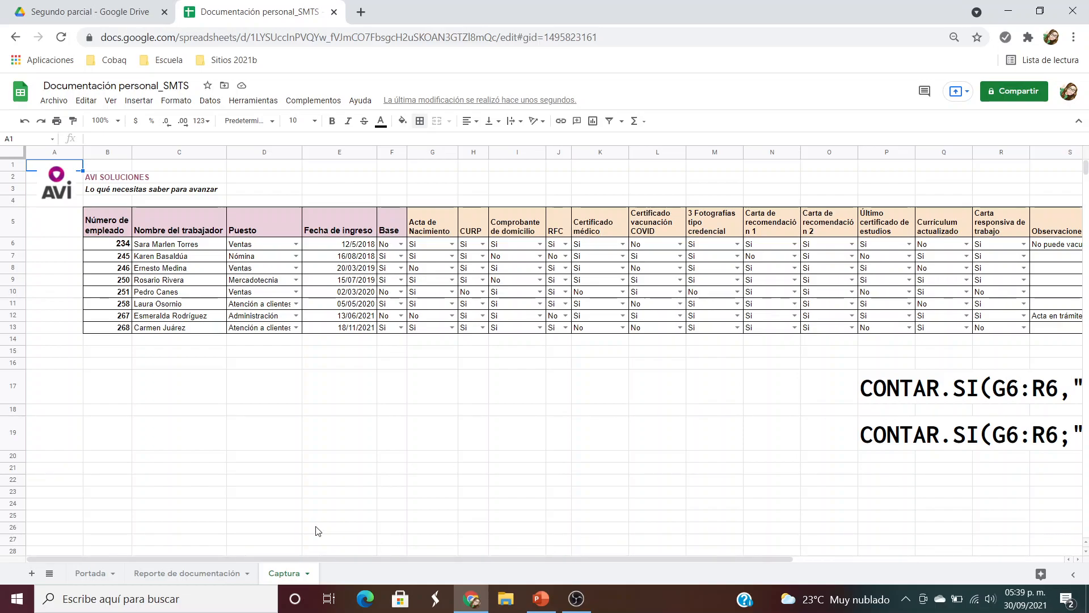
pyautogui.click(90, 576)
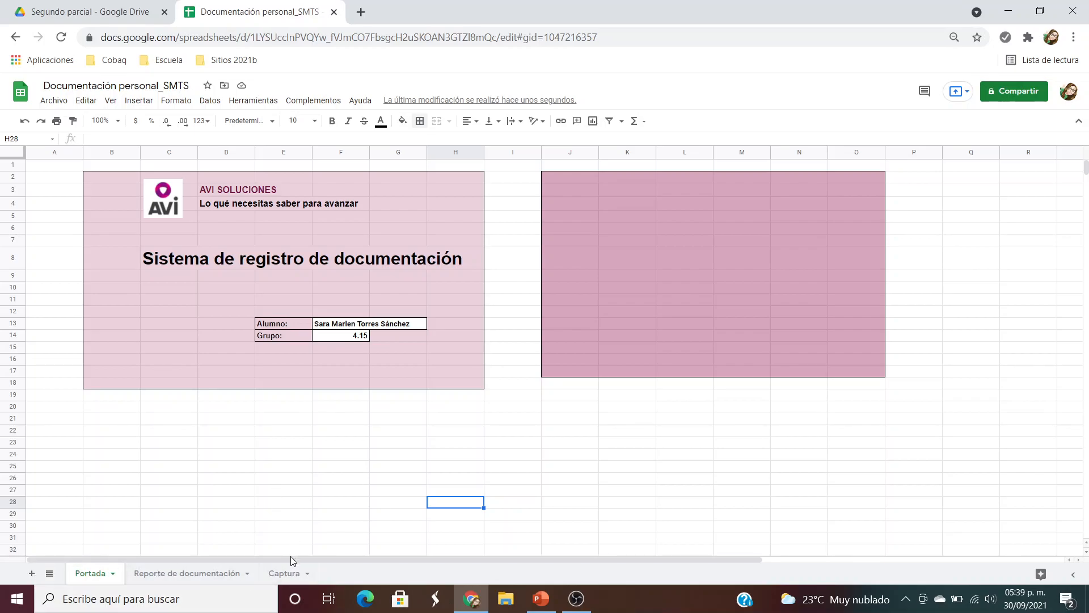
# Examine the table headings in row 5 of the Captura sheet, from Número de empleado to Certificado médico
pyautogui.click(285, 573)
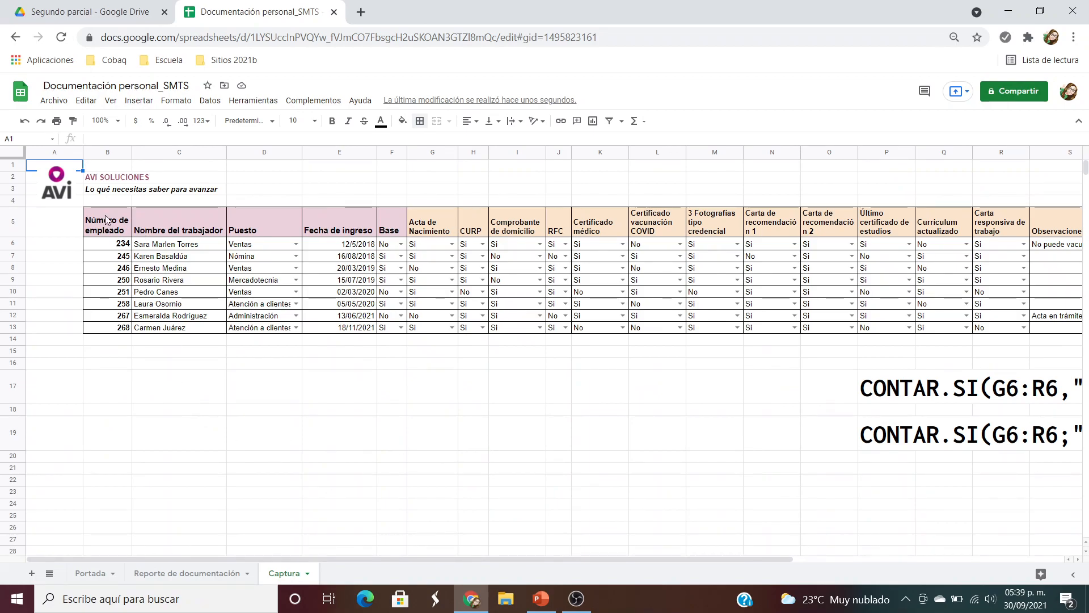
pyautogui.click(104, 229)
pyautogui.click(179, 227)
pyautogui.click(264, 223)
pyautogui.click(333, 227)
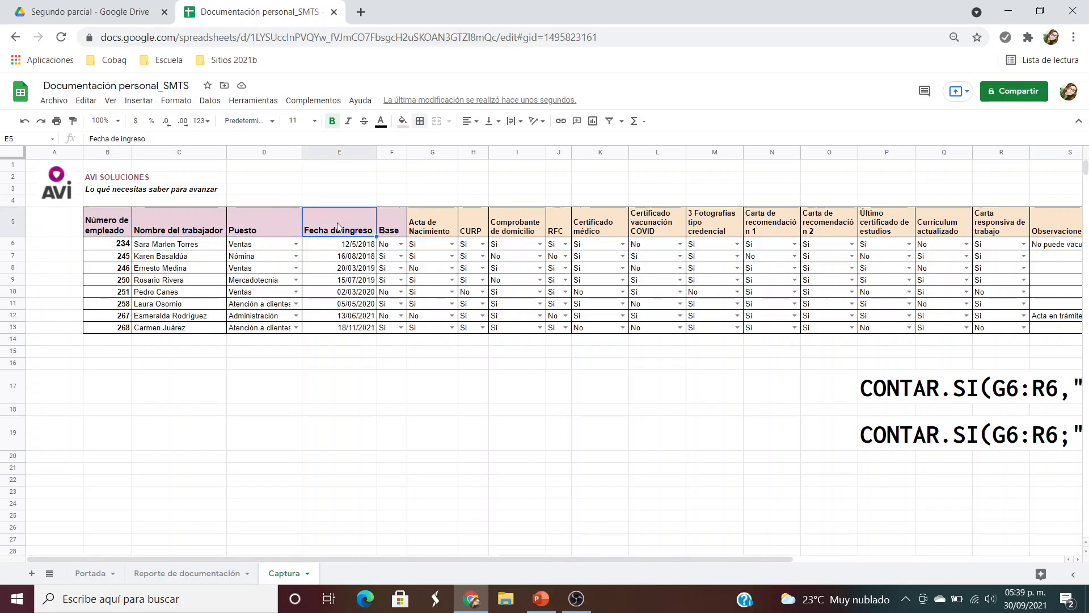
pyautogui.click(394, 230)
pyautogui.click(431, 228)
pyautogui.click(470, 230)
pyautogui.click(521, 230)
pyautogui.click(561, 226)
pyautogui.click(595, 226)
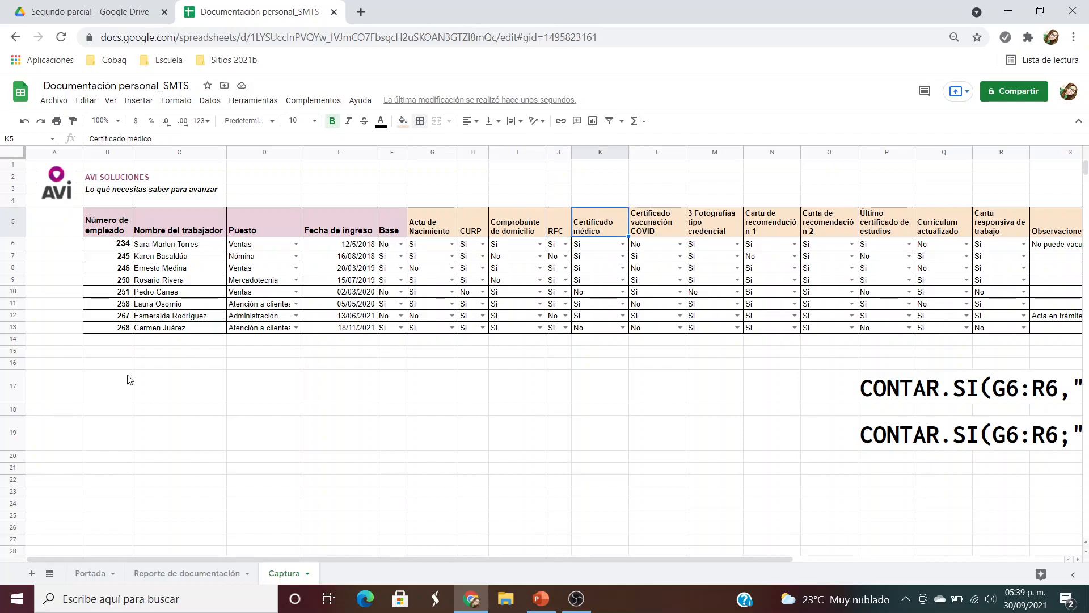
# Enter the sample heading Número de empleado in cell B16 below the Captura table
pyautogui.click(105, 364)
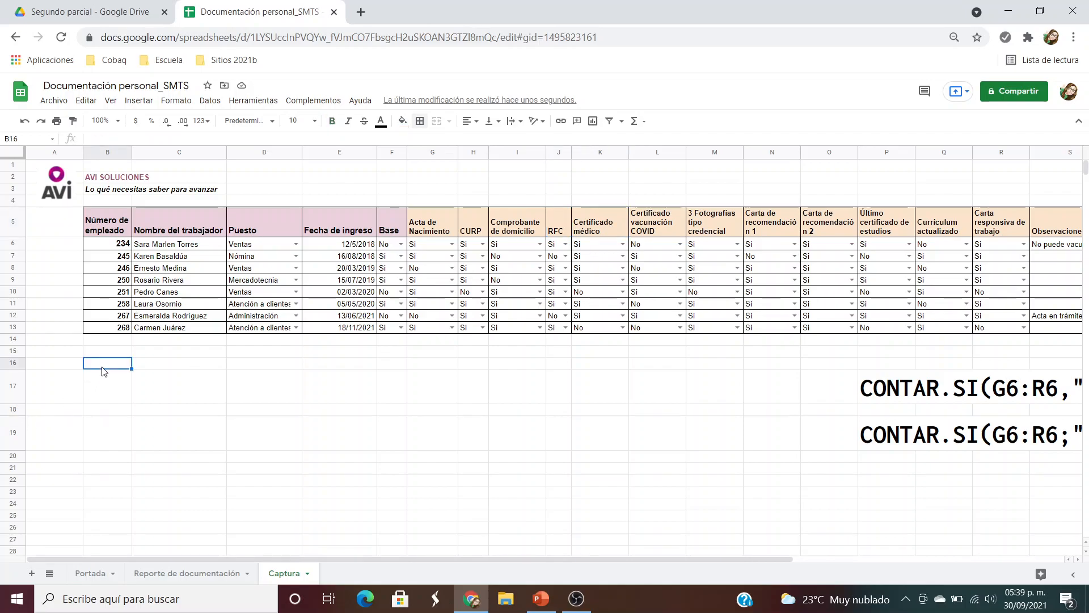
pyautogui.write('Número')
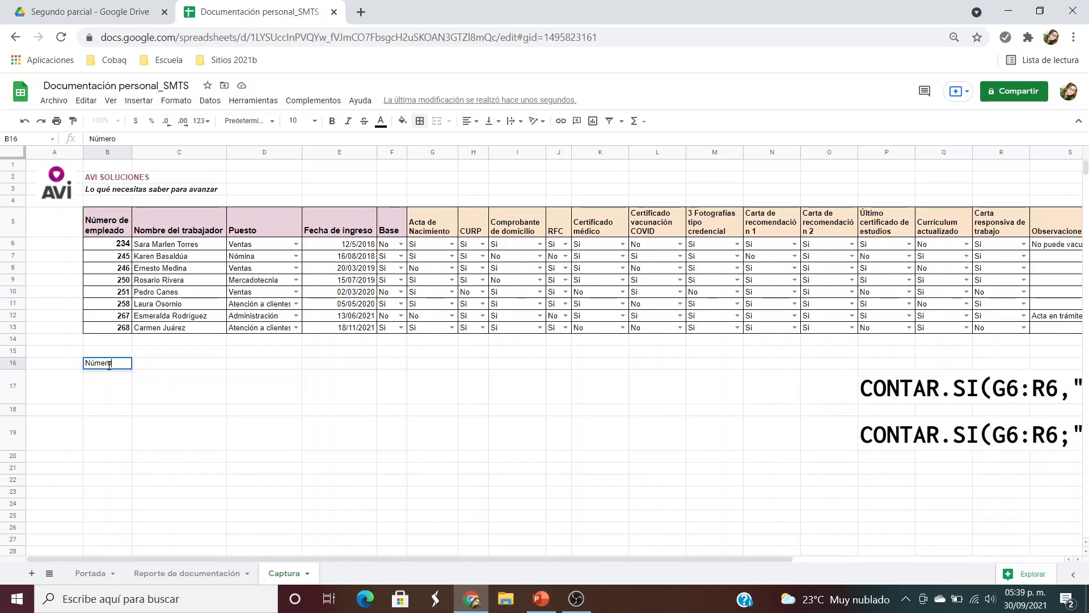
pyautogui.write(' de empleado')
pyautogui.press('Return')
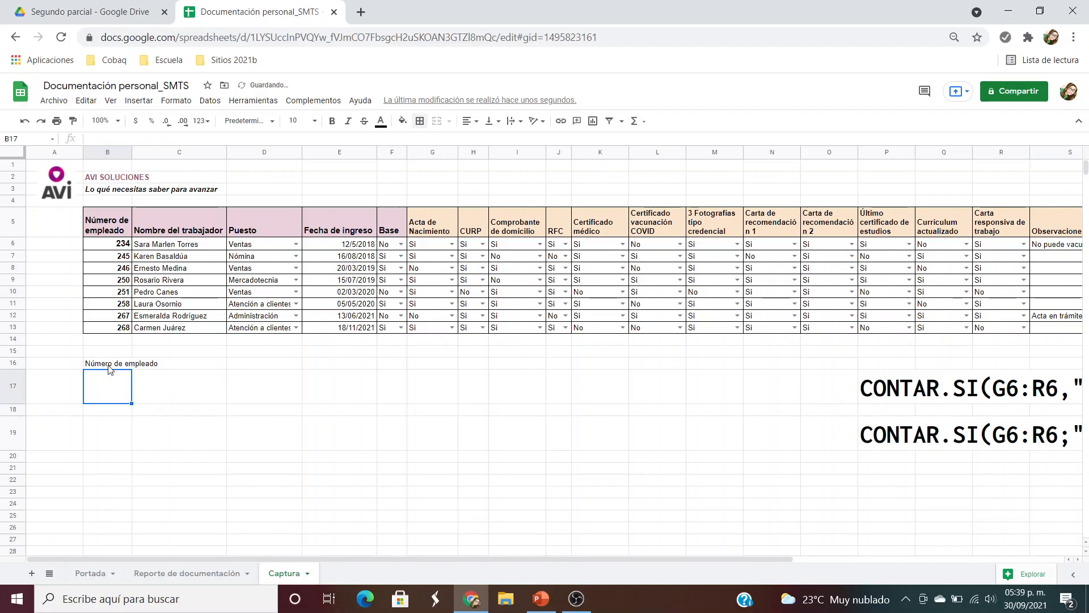
# Wrap the text of the sample heading in cell B16 within its column width
pyautogui.click(119, 366)
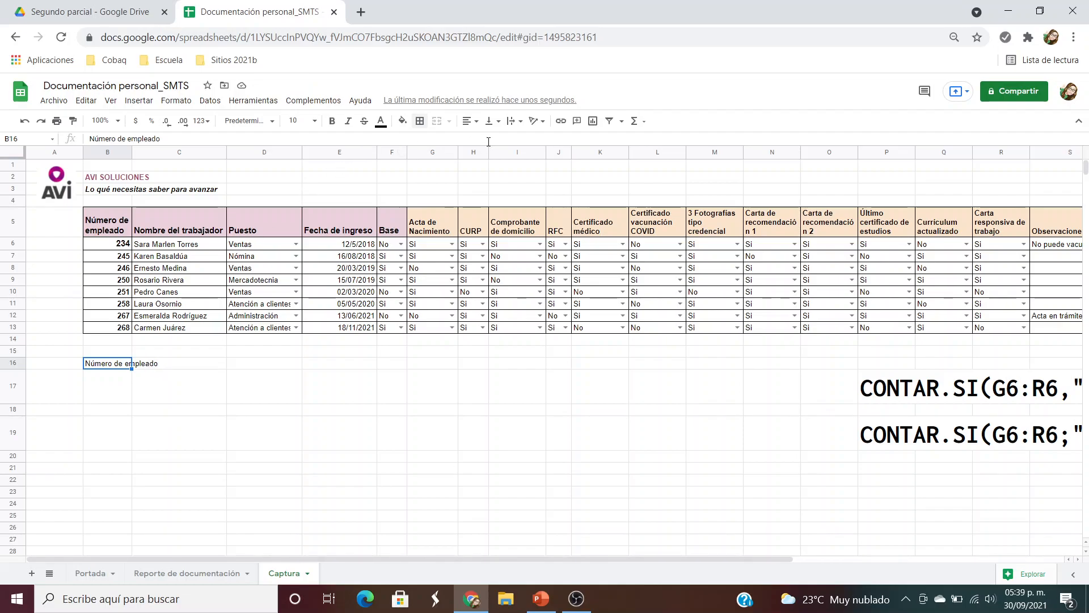
pyautogui.click(523, 122)
pyautogui.click(526, 155)
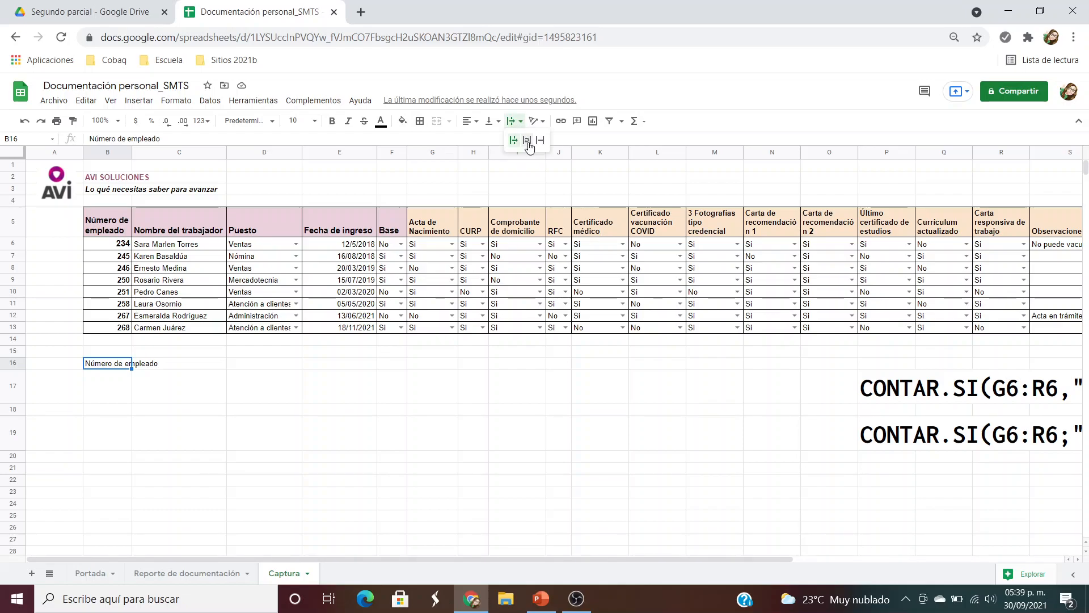
pyautogui.click(191, 378)
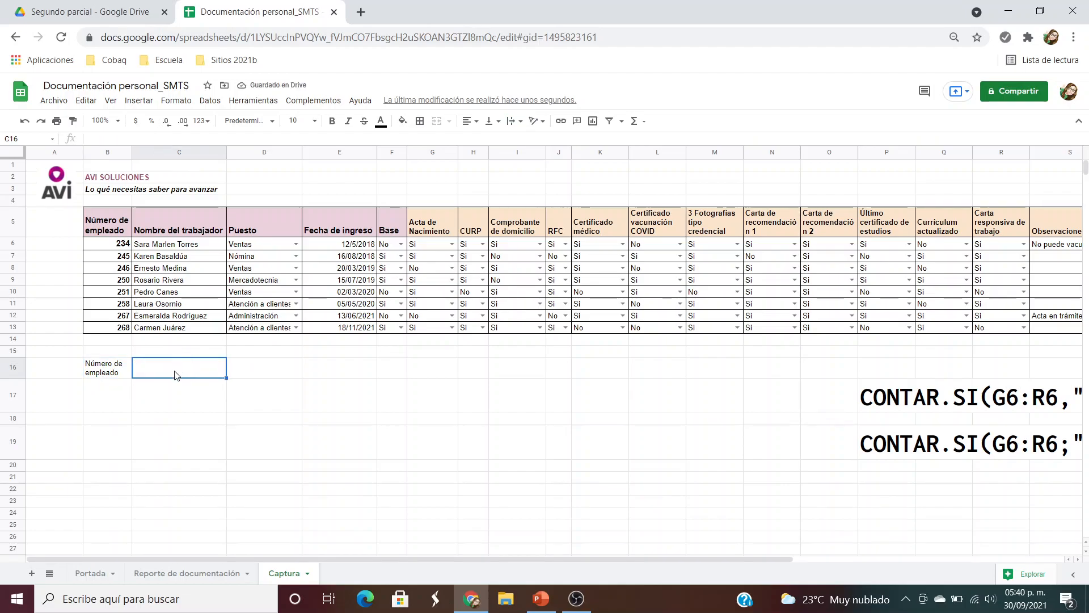
# Review the row 5 headings from Nombre del trabajador to Comprobante de domicilio in the Captura table
pyautogui.click(166, 234)
pyautogui.click(278, 232)
pyautogui.click(336, 231)
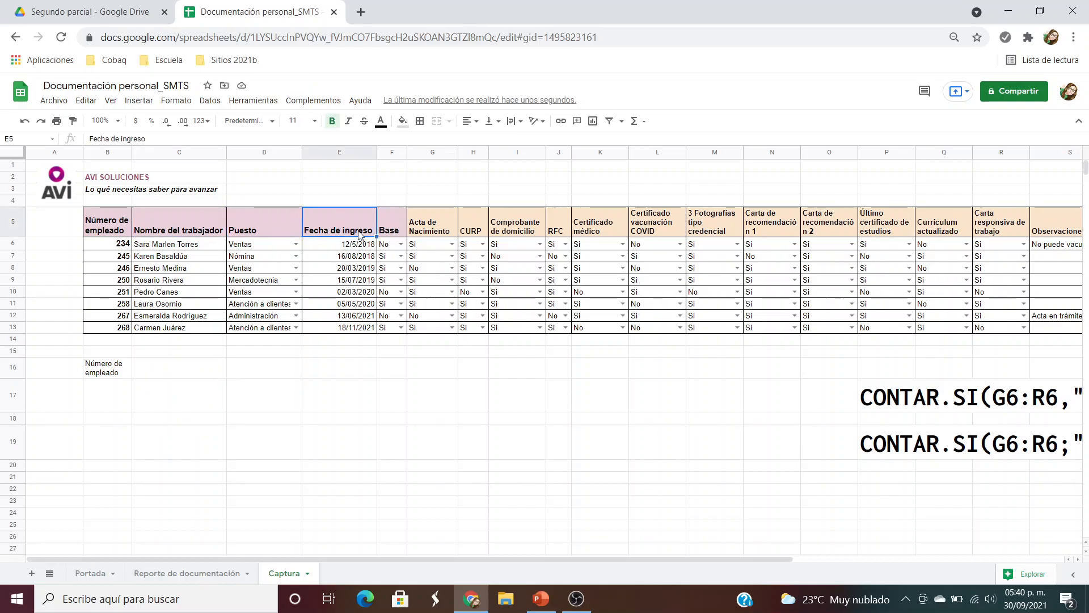
pyautogui.click(400, 228)
pyautogui.click(448, 228)
pyautogui.click(544, 228)
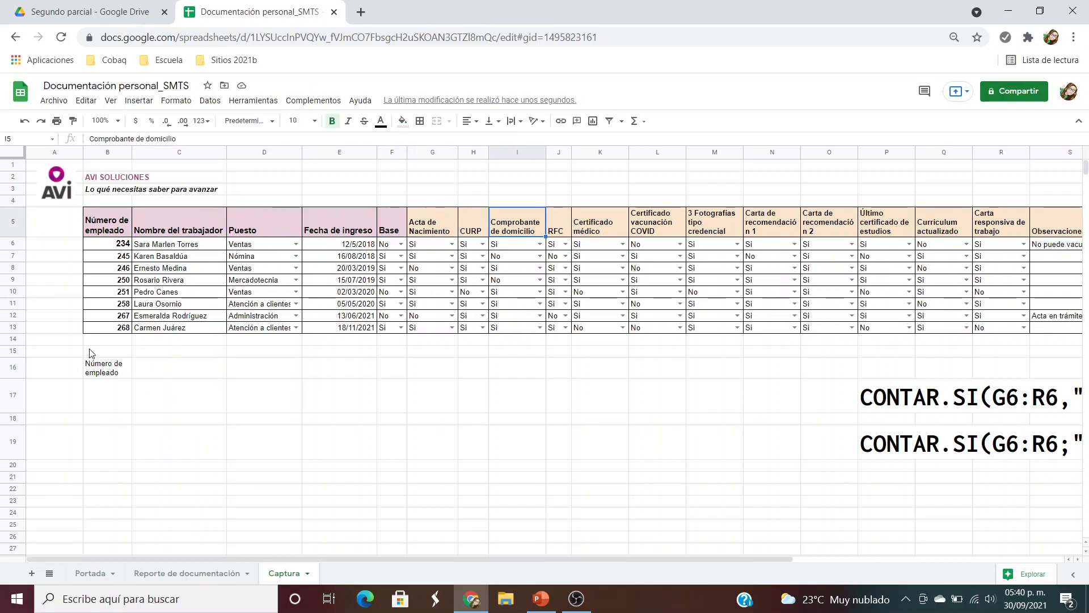
# Fill the range B16:E16 with light magenta and apply all borders to it
pyautogui.click(170, 369)
pyautogui.moveTo(98, 372); pyautogui.dragTo(366, 371)
pyautogui.click(402, 121)
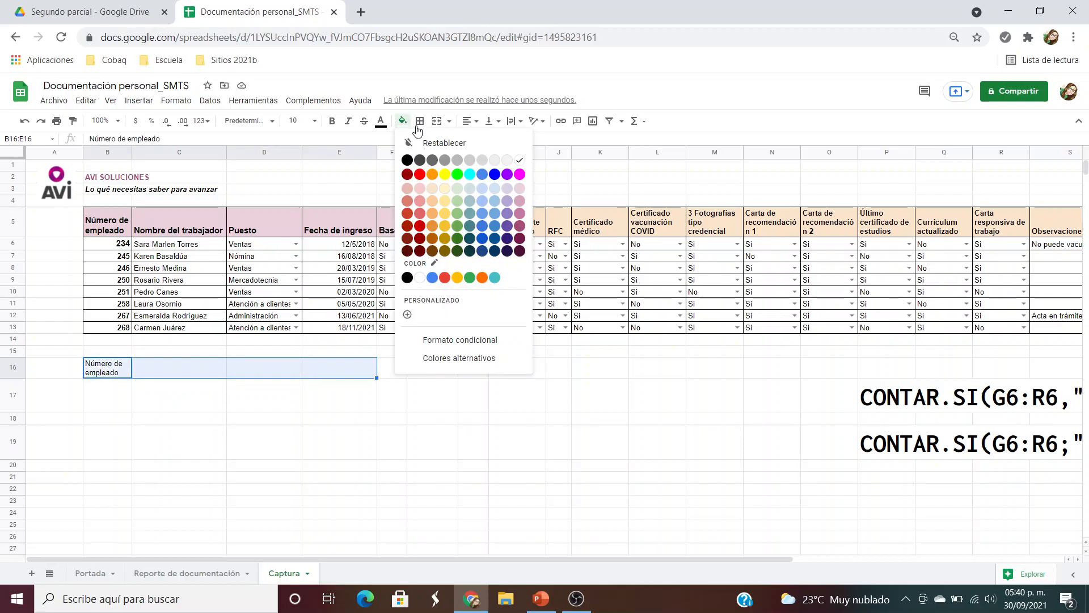
pyautogui.click(508, 189)
pyautogui.click(420, 121)
pyautogui.click(426, 144)
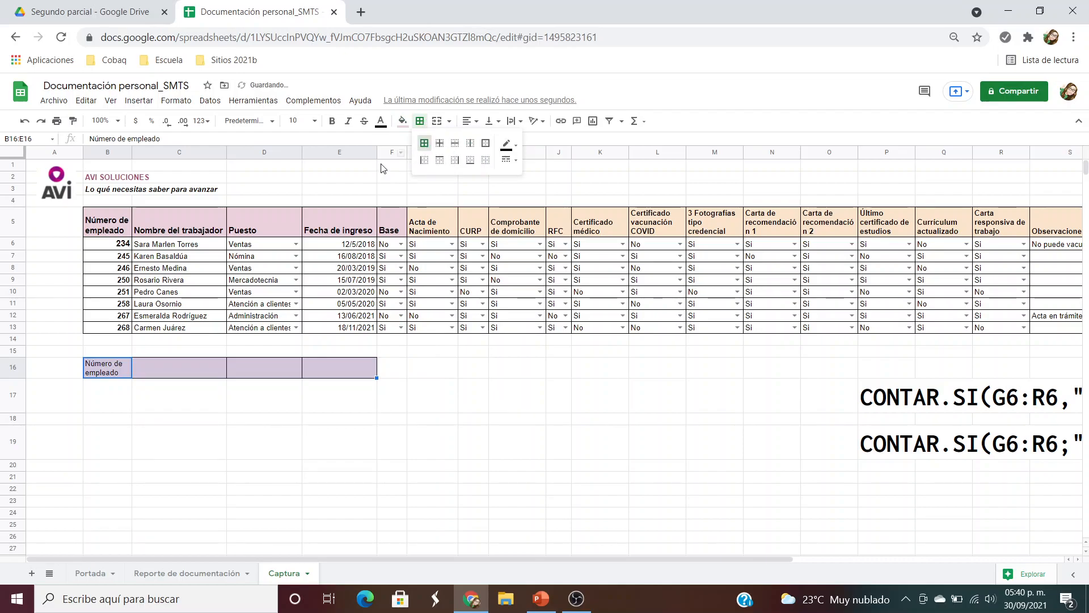
# Make the text in B16:E16 bold and set it to wrap
pyautogui.click(333, 123)
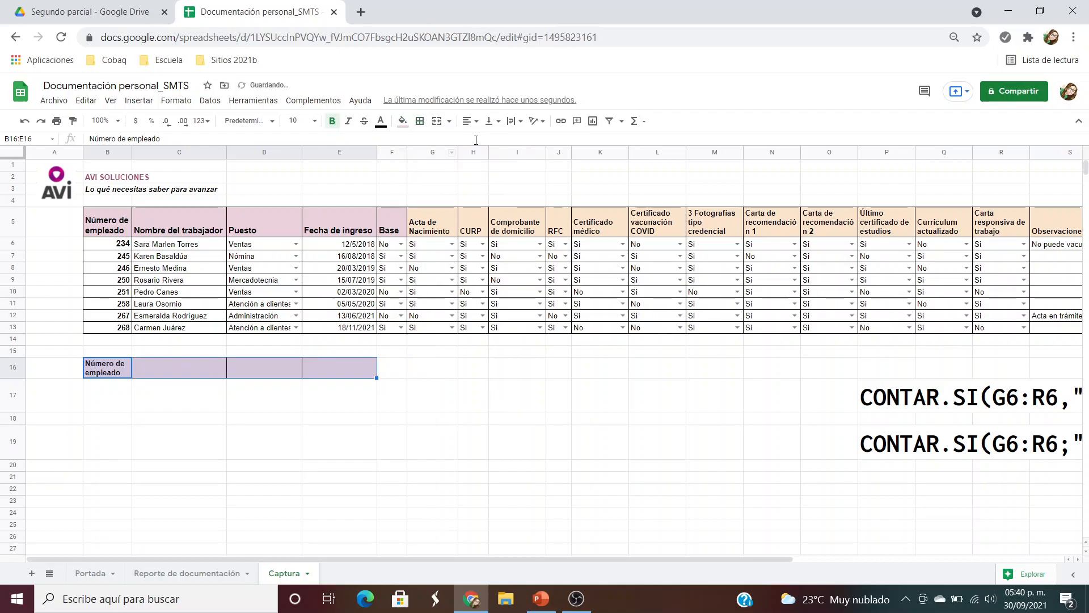
pyautogui.click(517, 121)
pyautogui.click(527, 142)
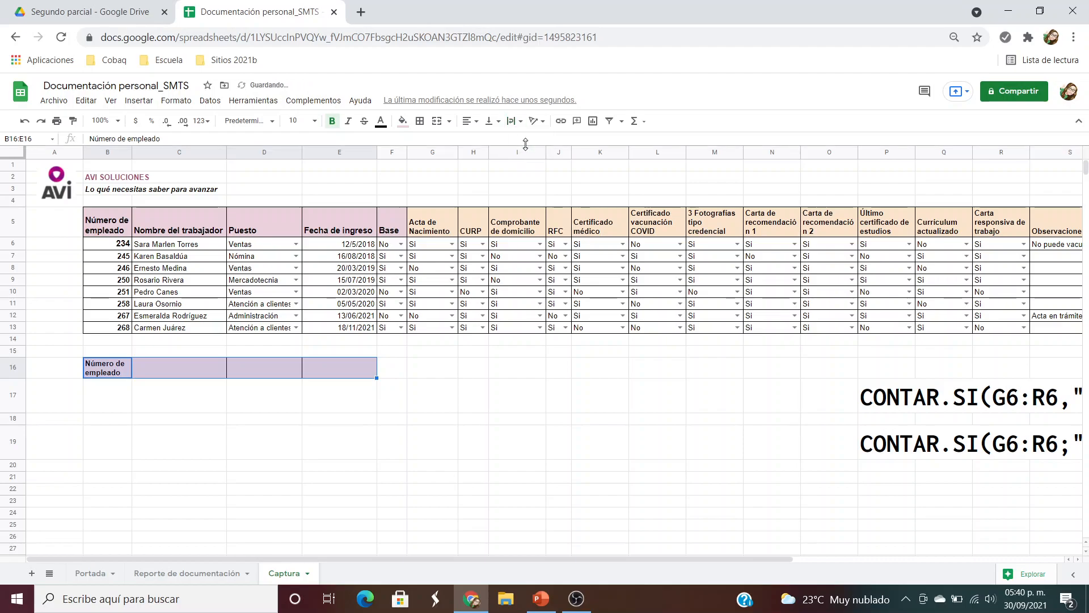
# Examine the Acta de Nacimiento heading in G5, the AVI SOLUCIONES cell B2:C2 and the AVI logo on Captura
pyautogui.click(440, 230)
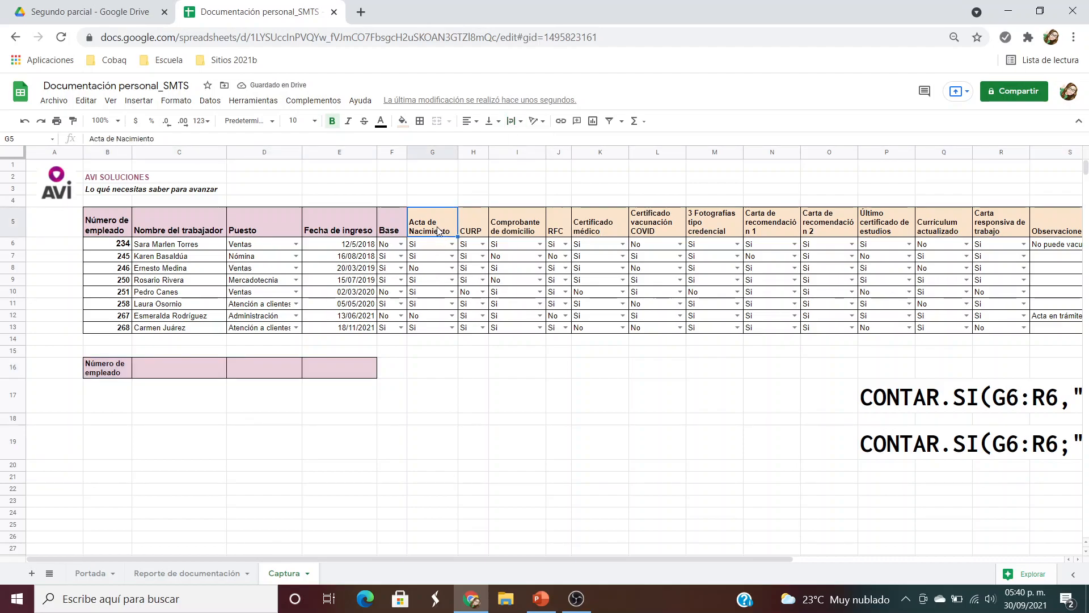
pyautogui.click(106, 181)
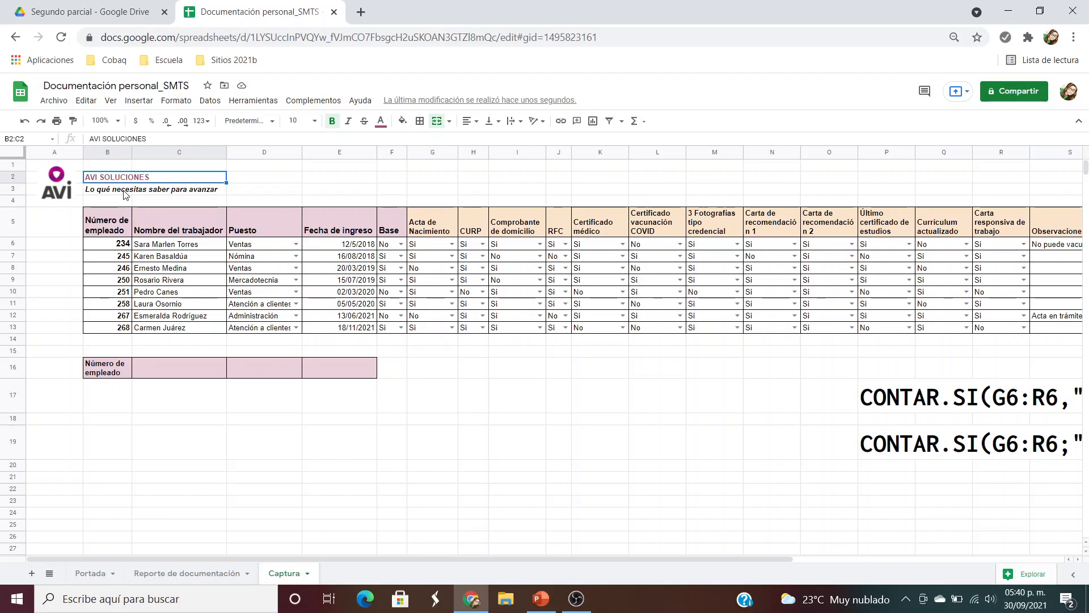
pyautogui.click(67, 184)
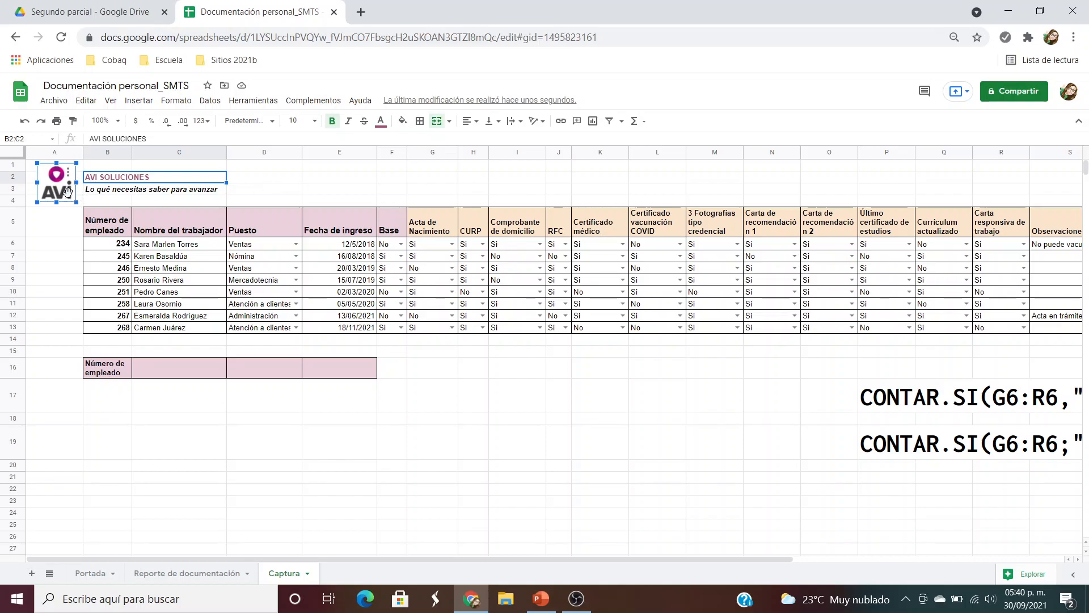
# Examine the Google Drive source for inserting an image over the cells, and close it without inserting anything
pyautogui.click(316, 183)
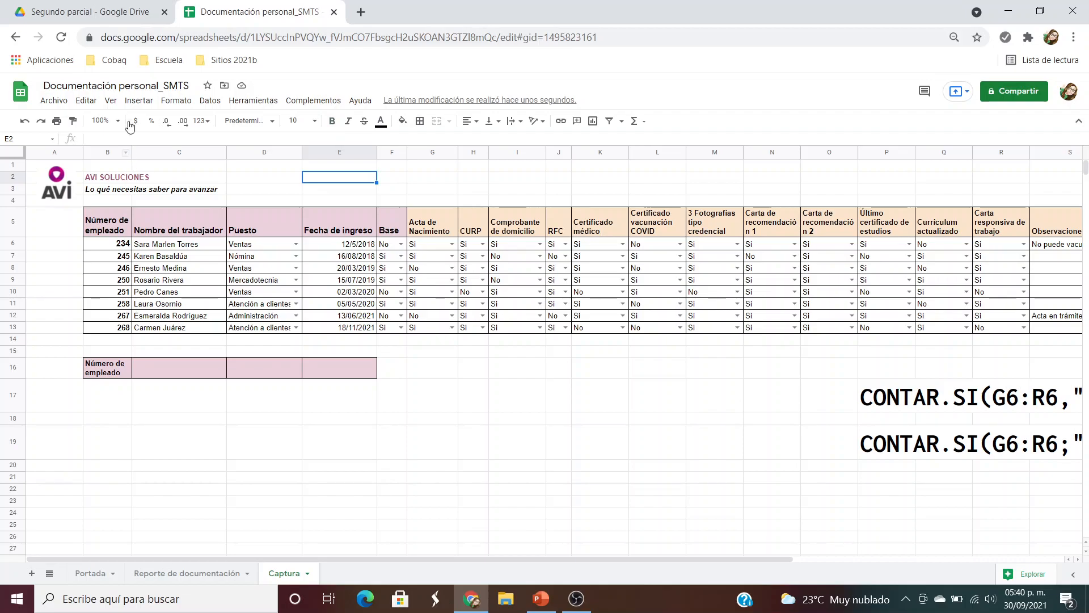
pyautogui.click(137, 102)
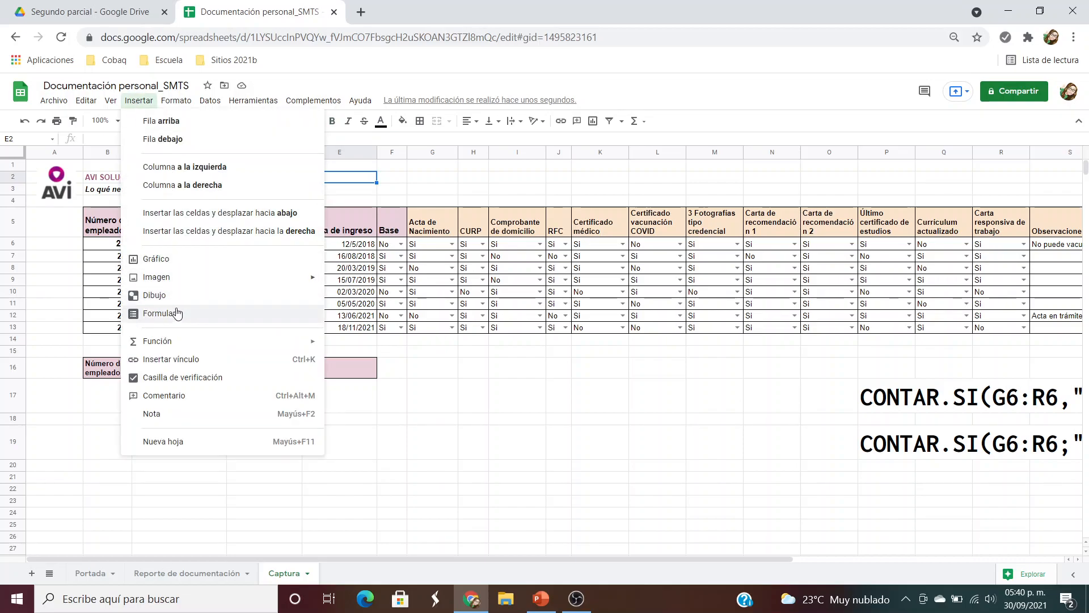
pyautogui.moveTo(177, 285)
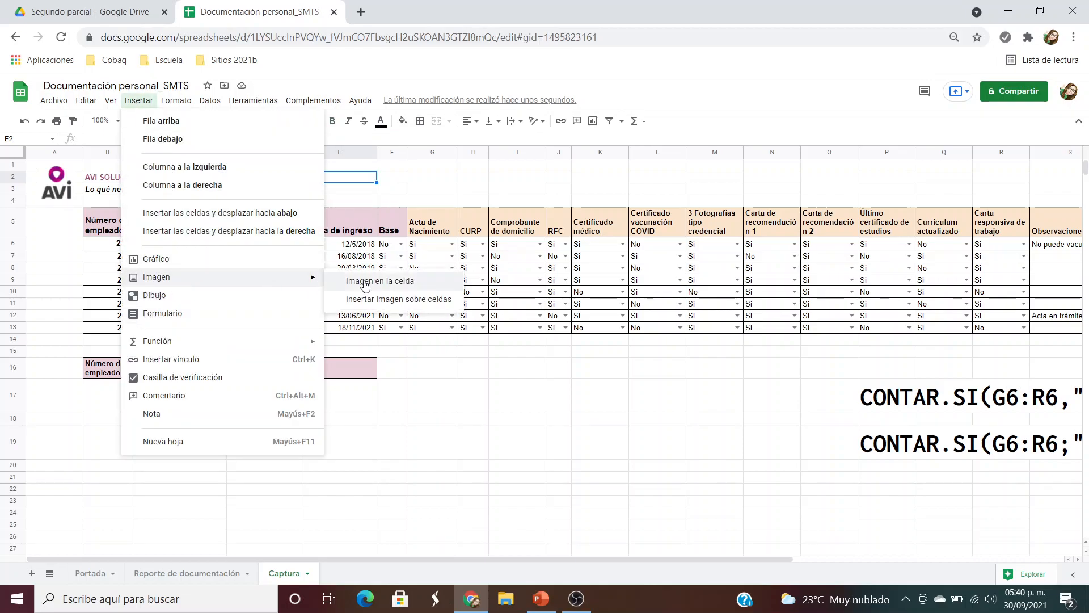
pyautogui.click(400, 300)
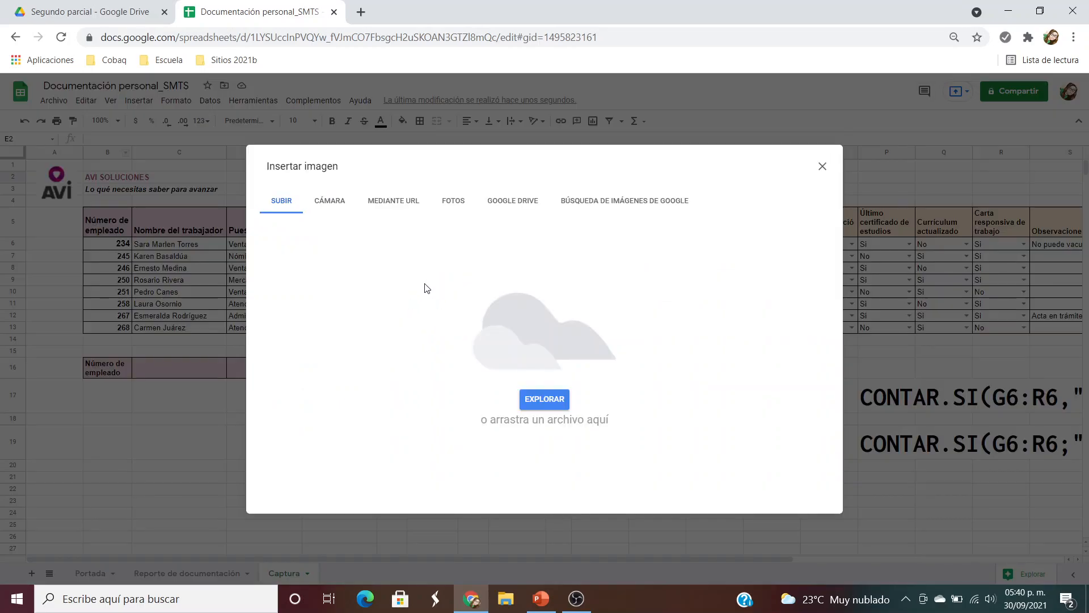
pyautogui.click(516, 206)
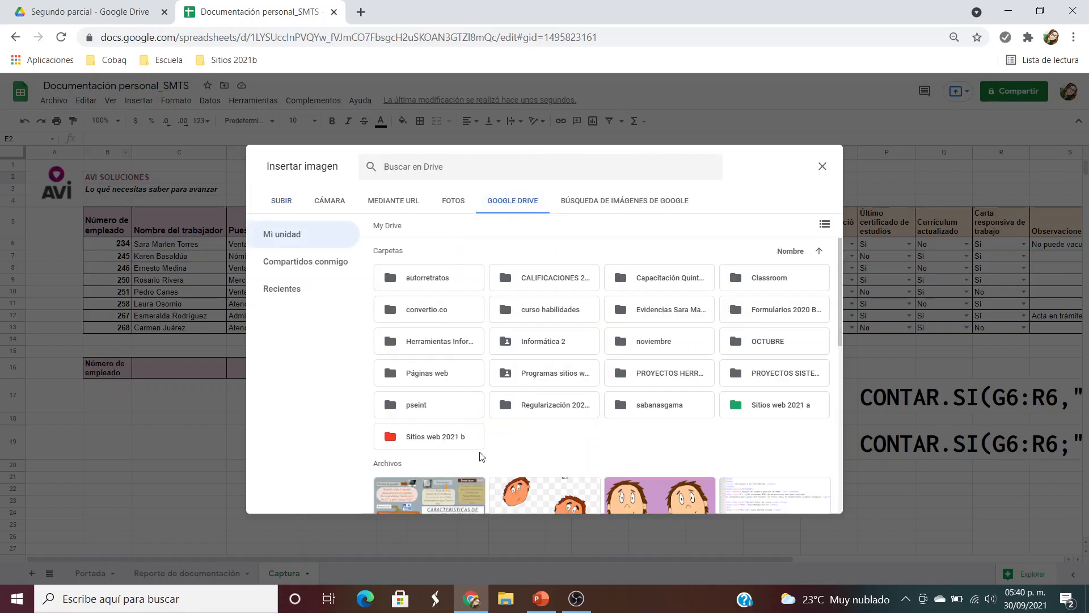
pyautogui.click(822, 167)
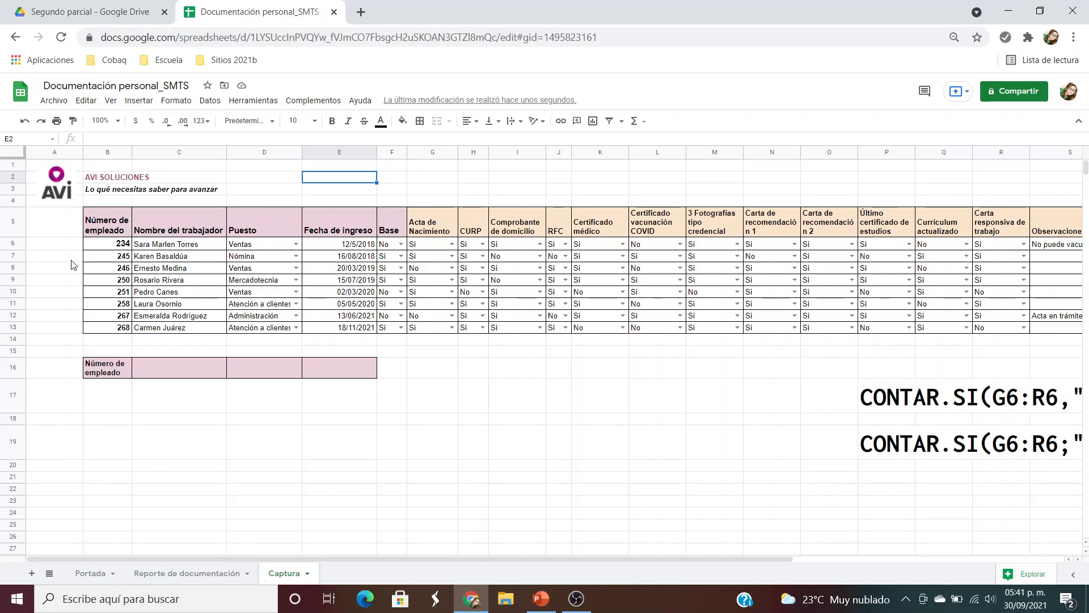
# Review the Número de empleado entries in B6:B13 of the Captura table
pyautogui.click(116, 248)
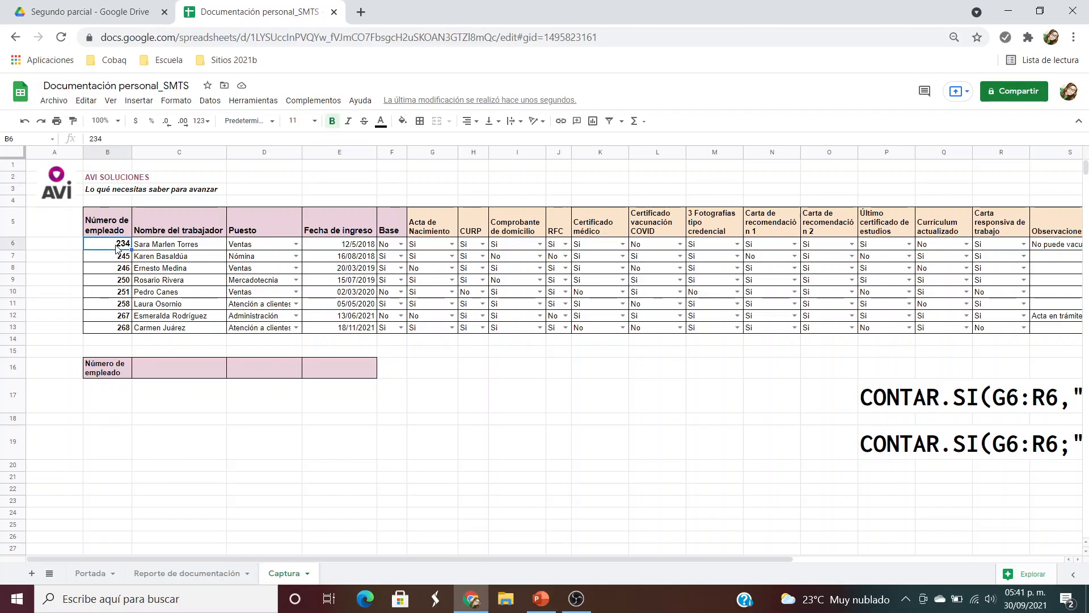
pyautogui.write('234')
pyautogui.press('Return')
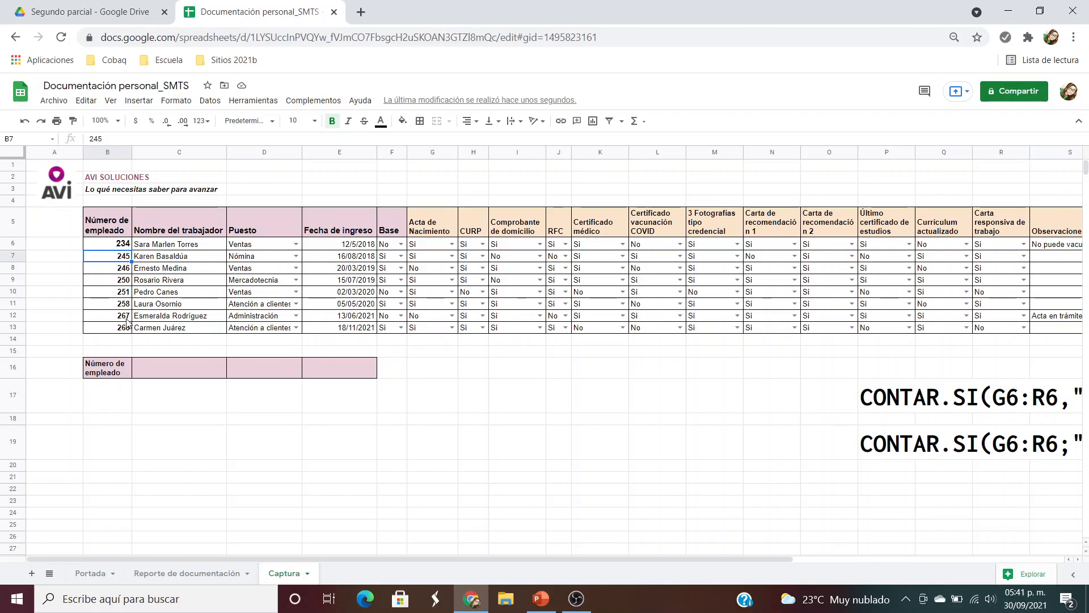
pyautogui.click(124, 267)
pyautogui.click(124, 282)
pyautogui.click(125, 293)
pyautogui.click(125, 305)
pyautogui.click(125, 316)
pyautogui.click(125, 328)
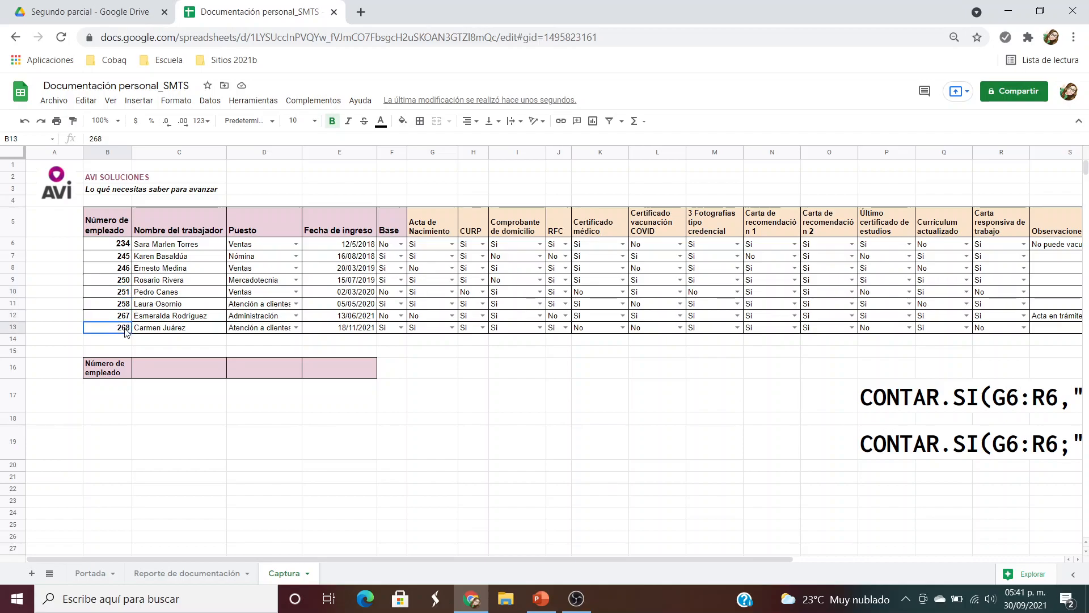
pyautogui.click(123, 248)
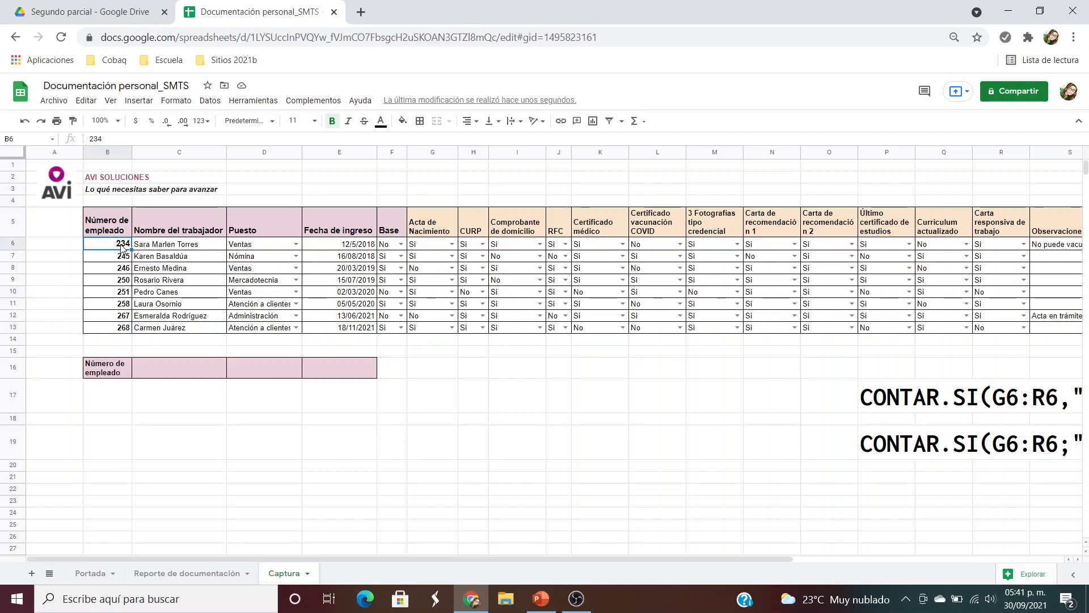
pyautogui.click(125, 260)
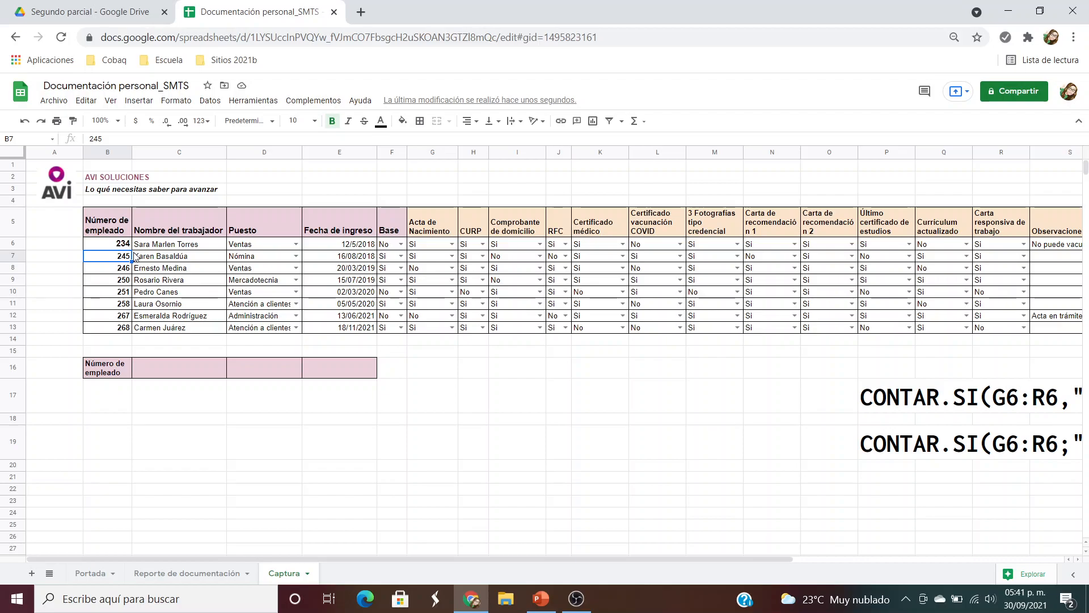
# Review the Nombre del trabajador entries in C6:C13 of the Captura table
pyautogui.click(172, 245)
pyautogui.click(179, 268)
pyautogui.click(177, 291)
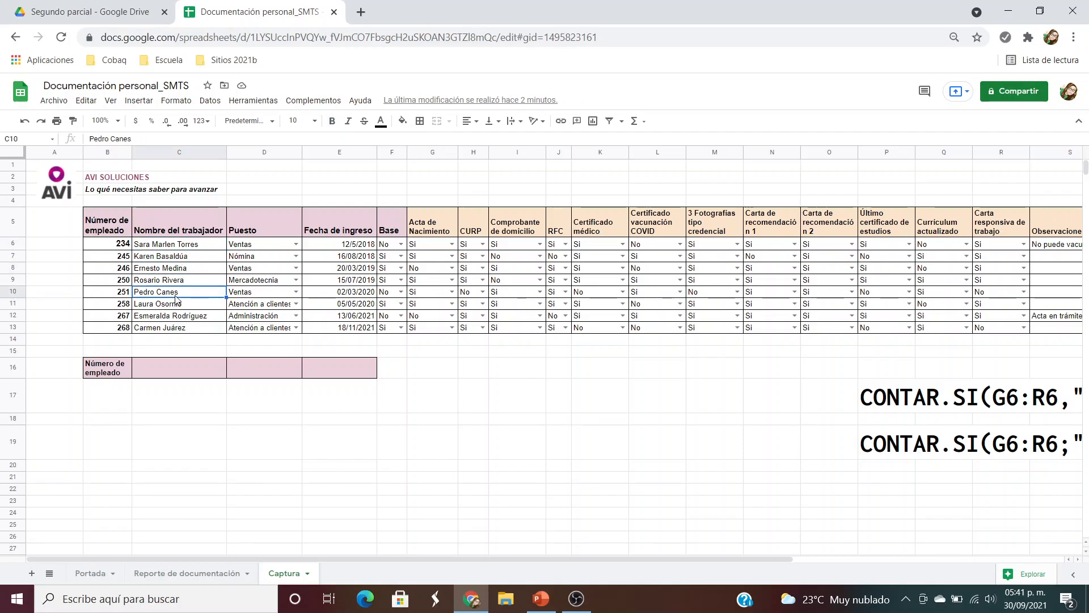
pyautogui.click(173, 306)
pyautogui.click(175, 316)
pyautogui.click(189, 328)
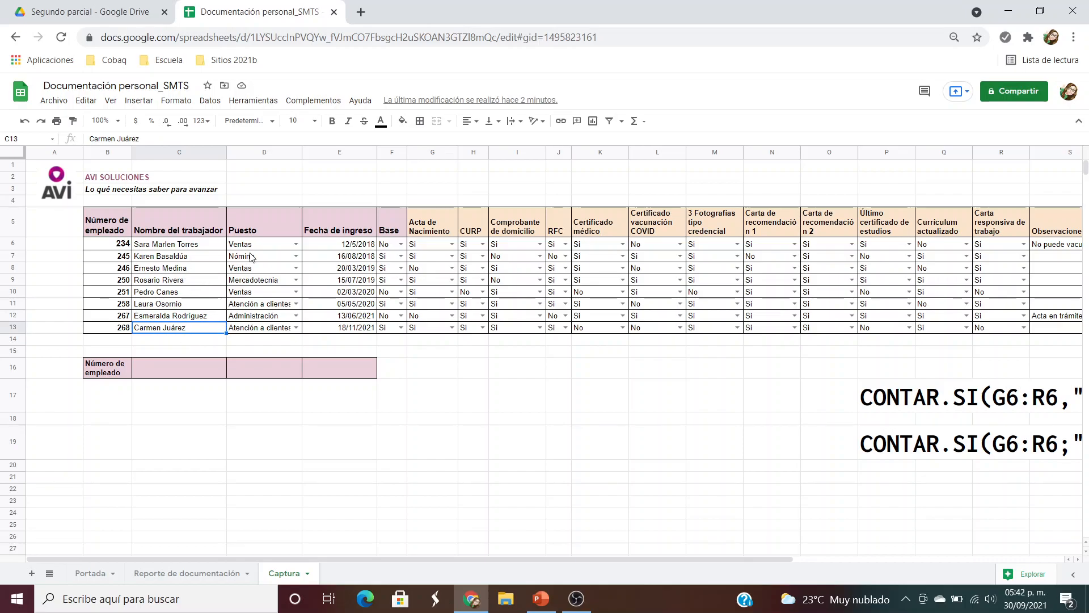
# Examine the drop-down options of the Puesto column in cells D6, D7 and D13 without changing them
pyautogui.click(296, 244)
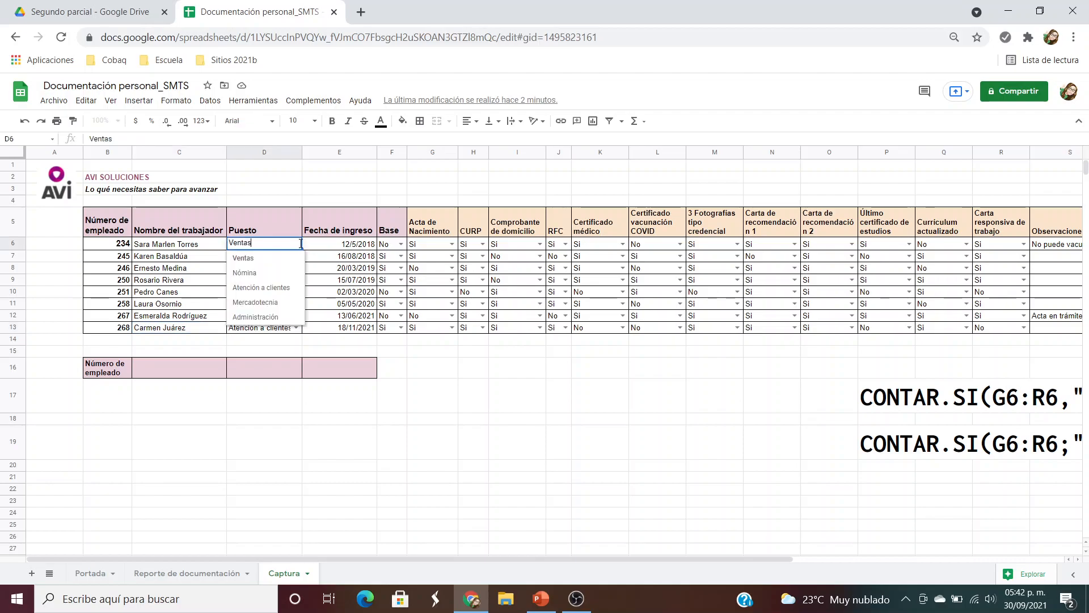
pyautogui.click(401, 244)
pyautogui.click(506, 372)
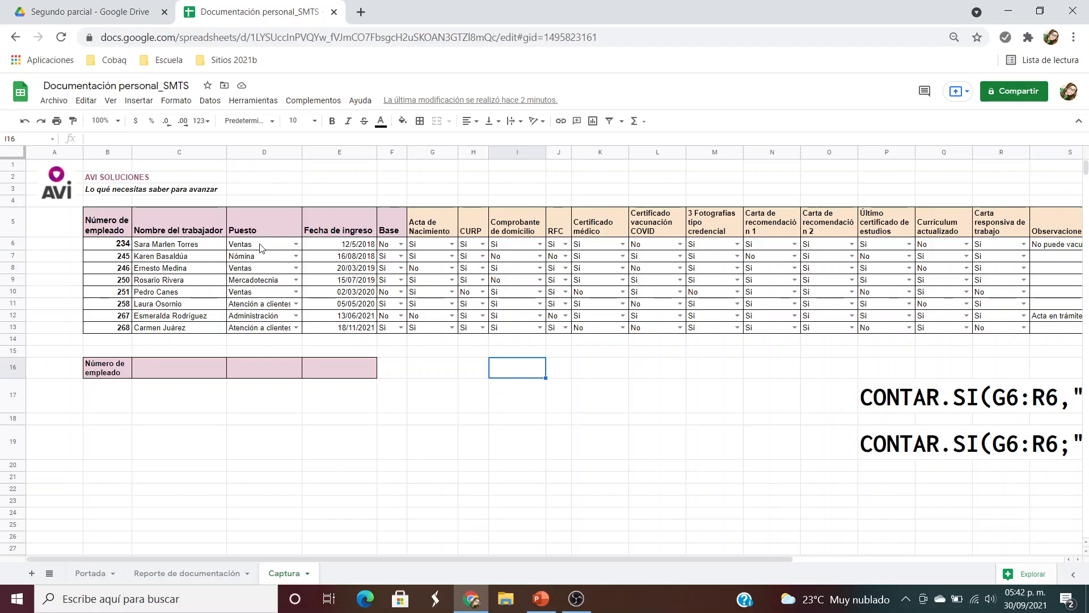
pyautogui.click(265, 225)
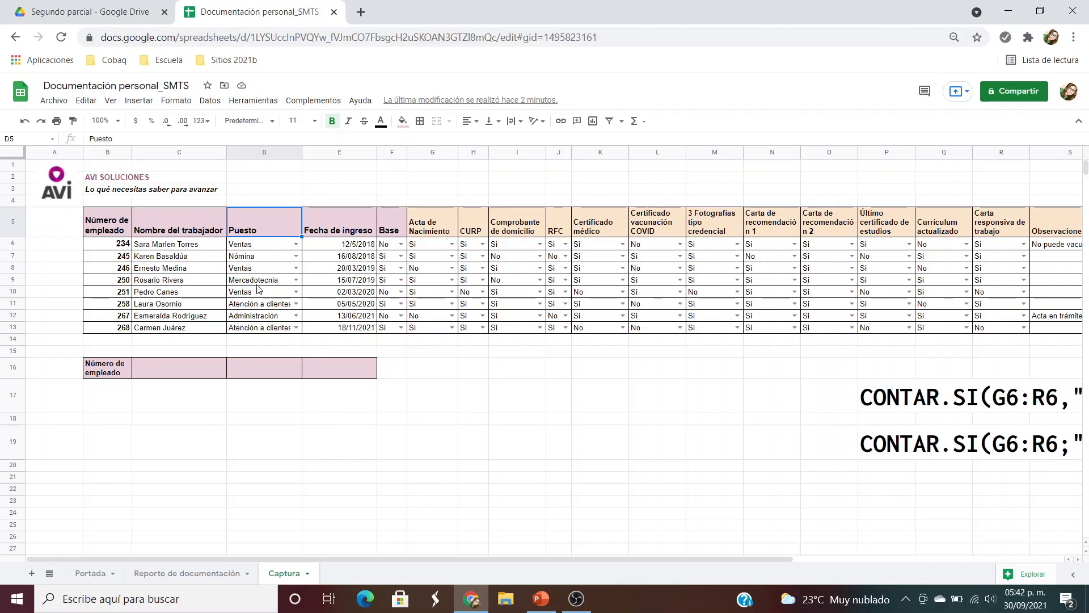
pyautogui.click(296, 256)
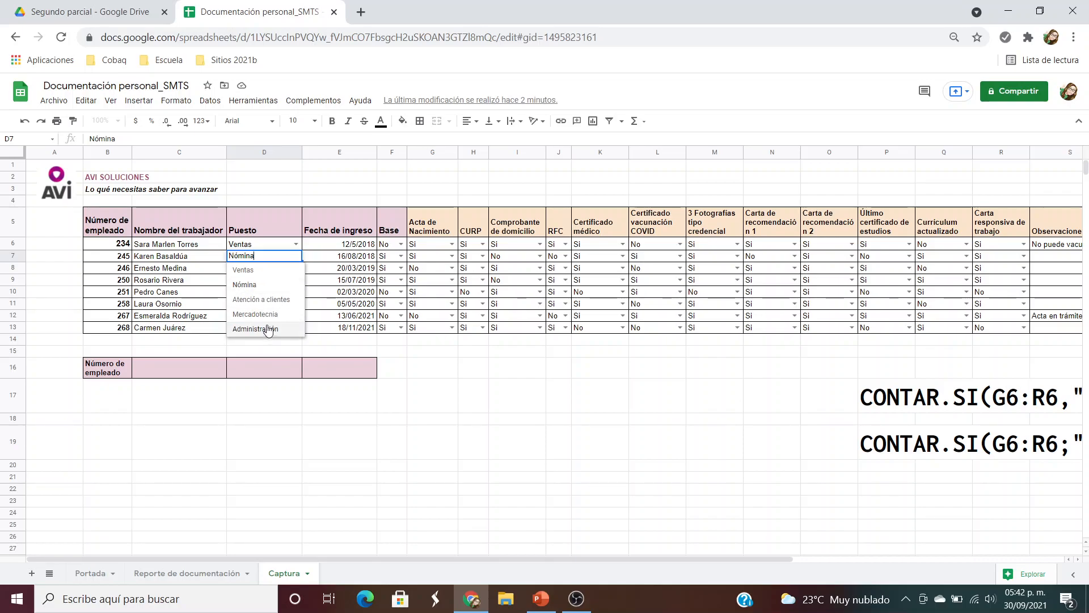
pyautogui.click(288, 199)
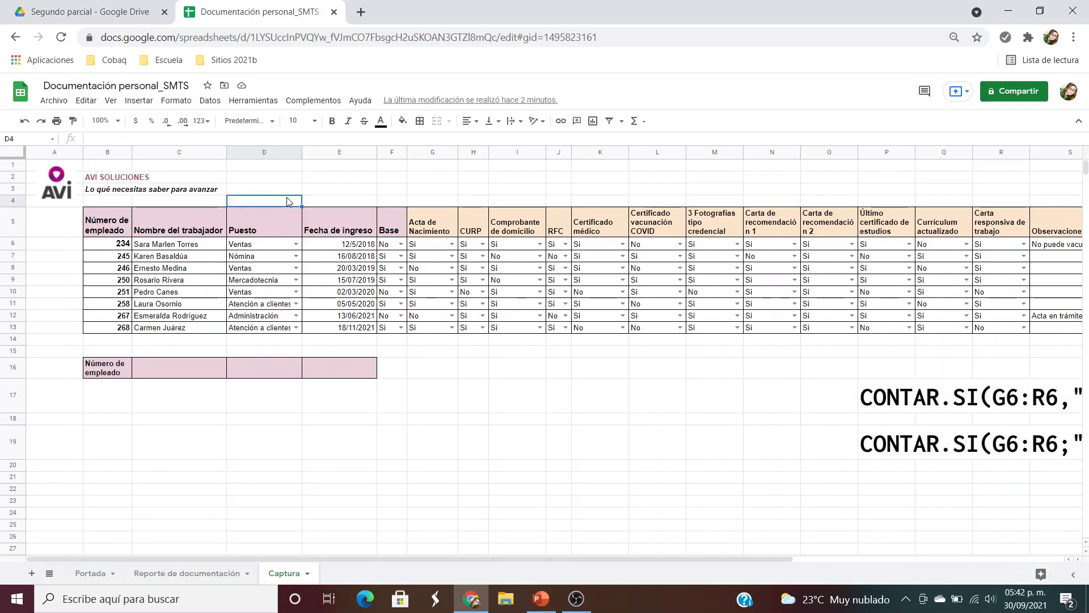
pyautogui.click(296, 327)
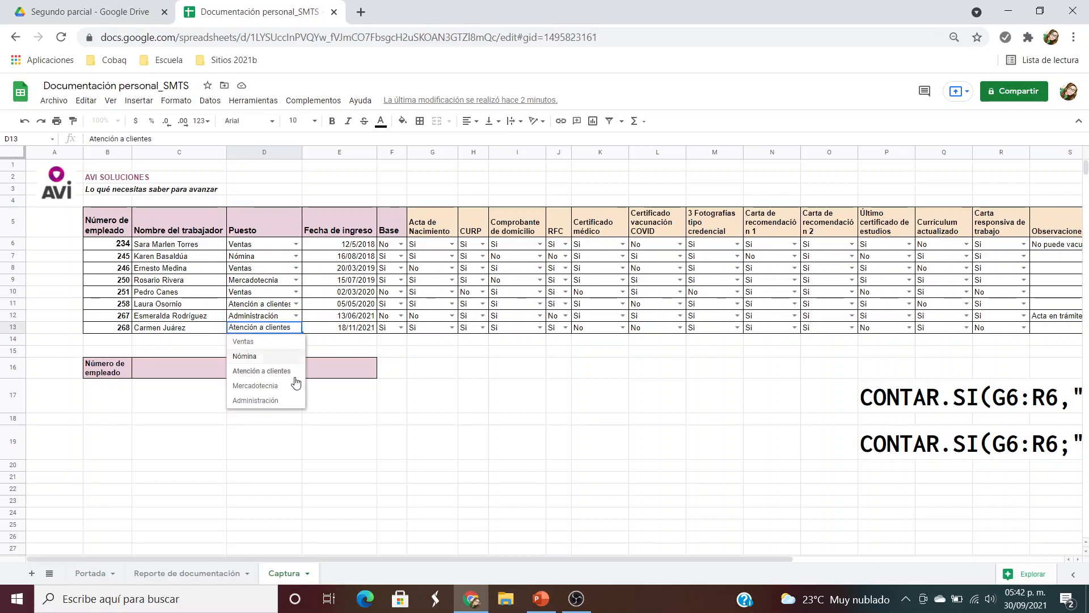
pyautogui.click(444, 377)
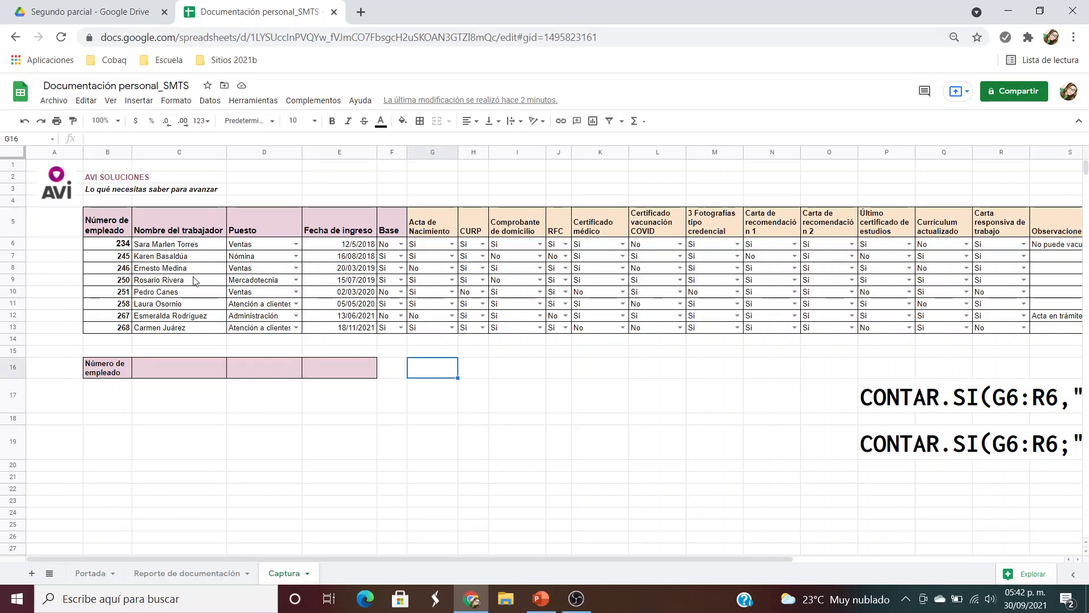
pyautogui.click(260, 248)
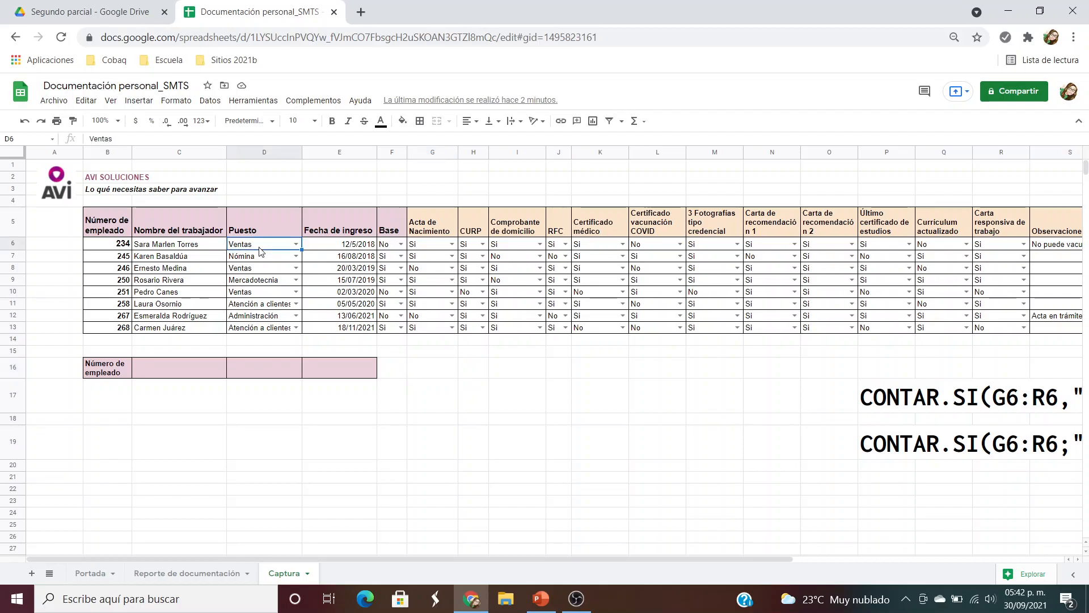
# Add data validation to D14 using a list of items: Ventas, Nómina, Mercadotecnia
pyautogui.click(278, 340)
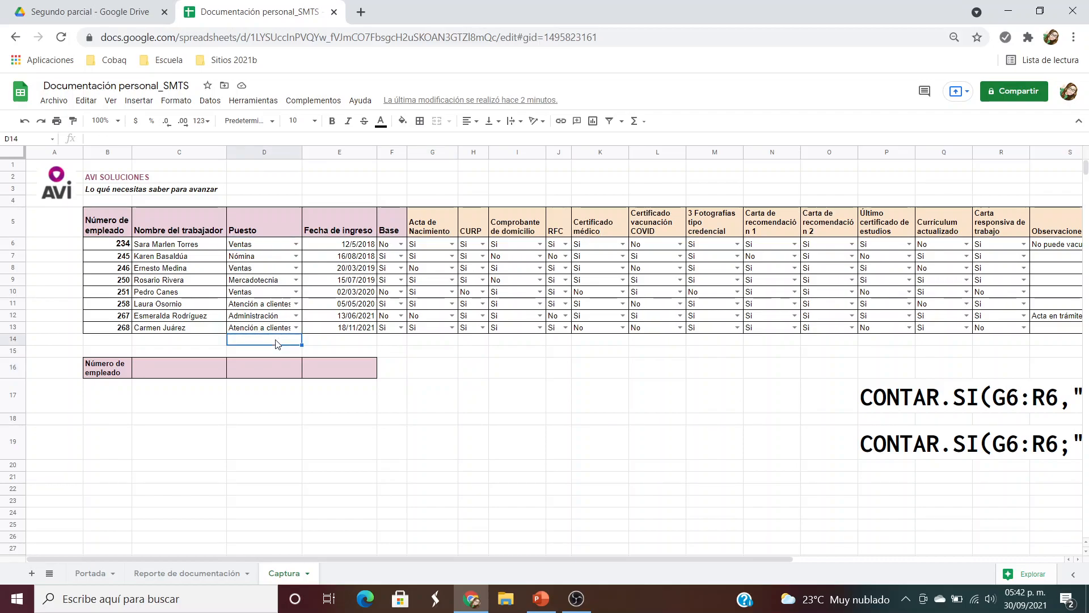
pyautogui.click(210, 102)
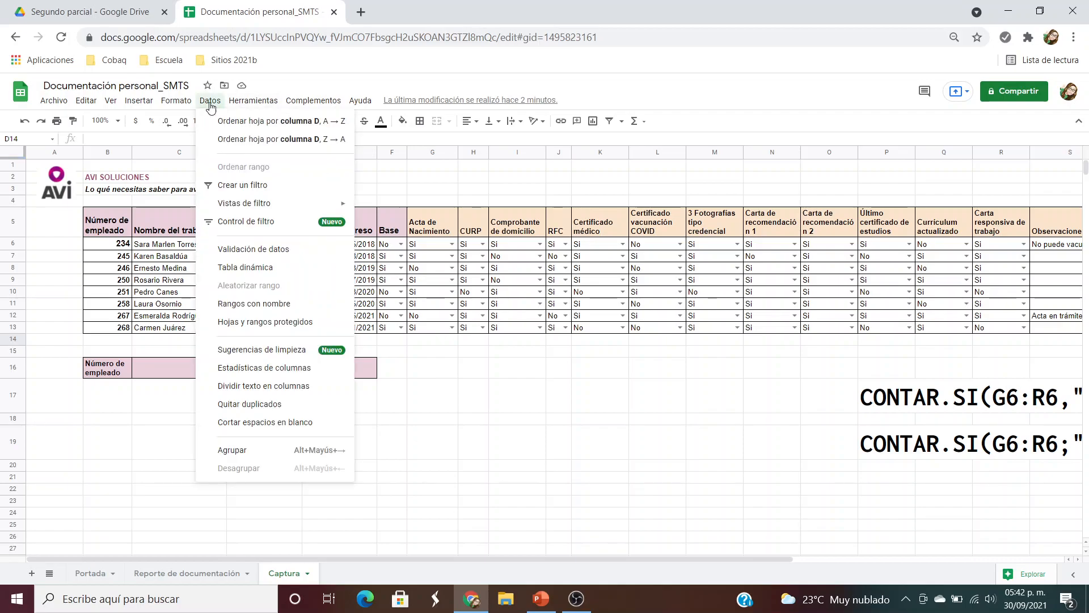
pyautogui.click(269, 248)
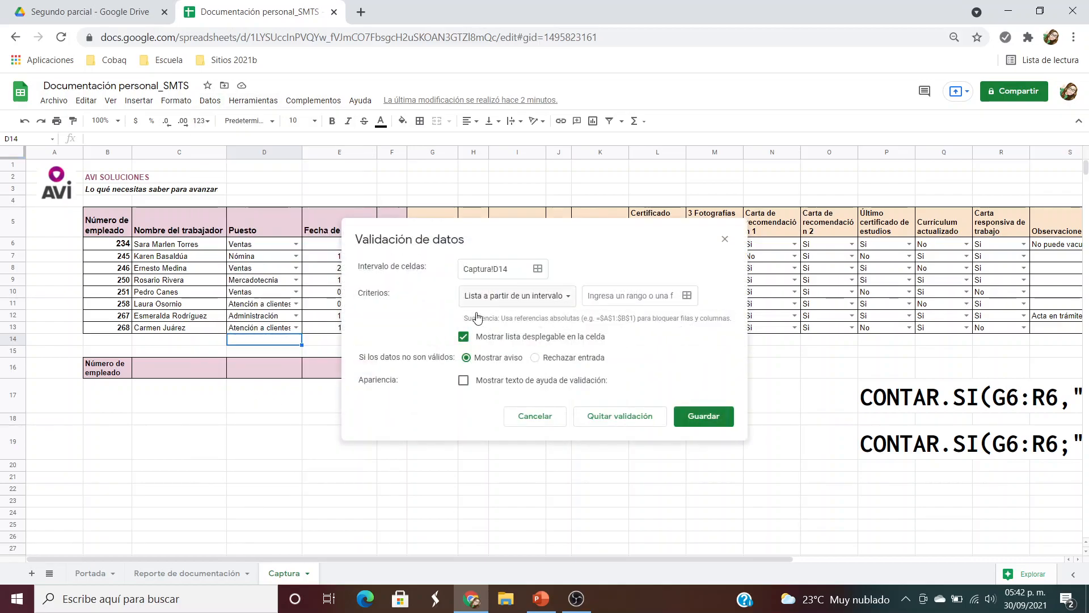
pyautogui.click(568, 300)
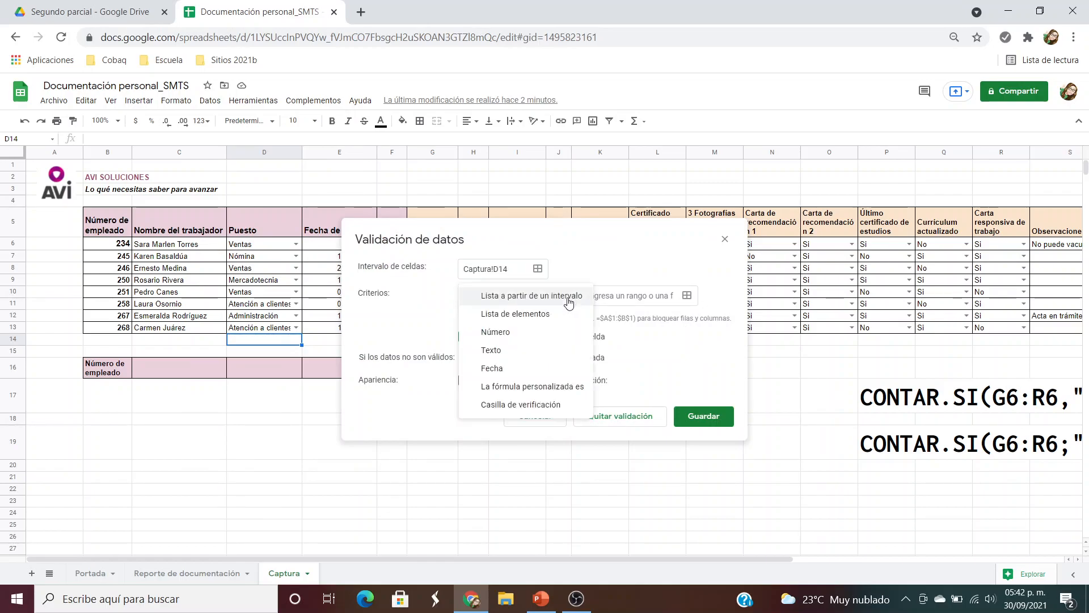
pyautogui.click(525, 314)
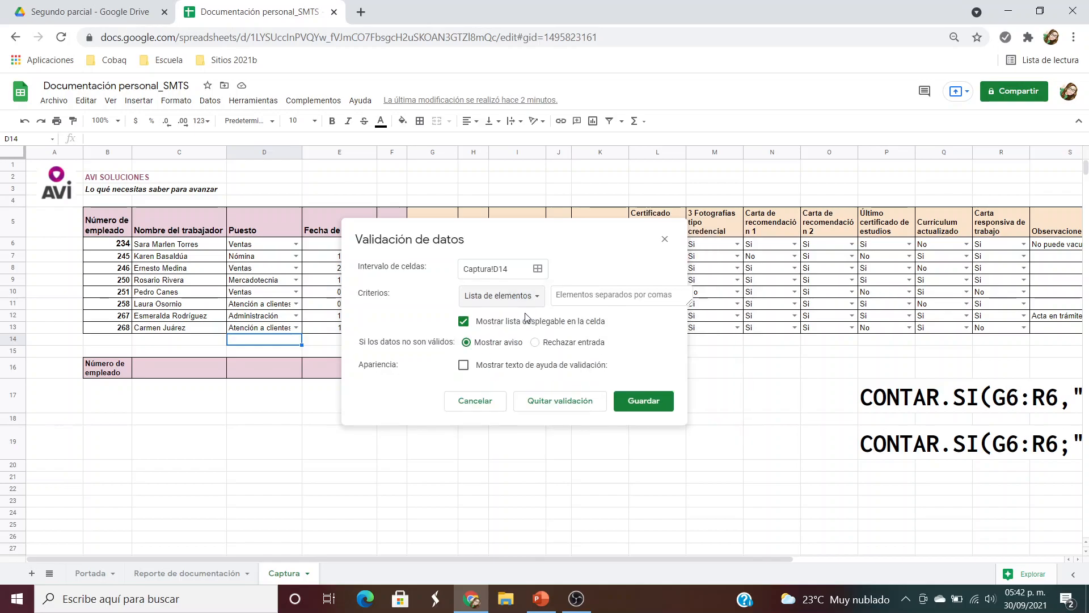
pyautogui.click(560, 297)
pyautogui.write('V')
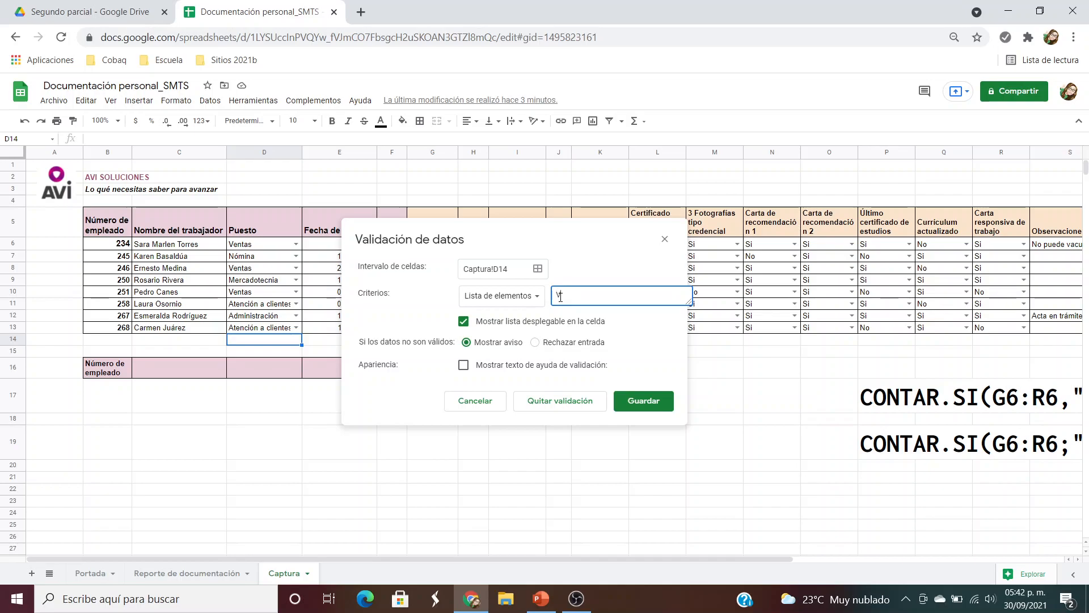
pyautogui.write('entas, Nómina, ')
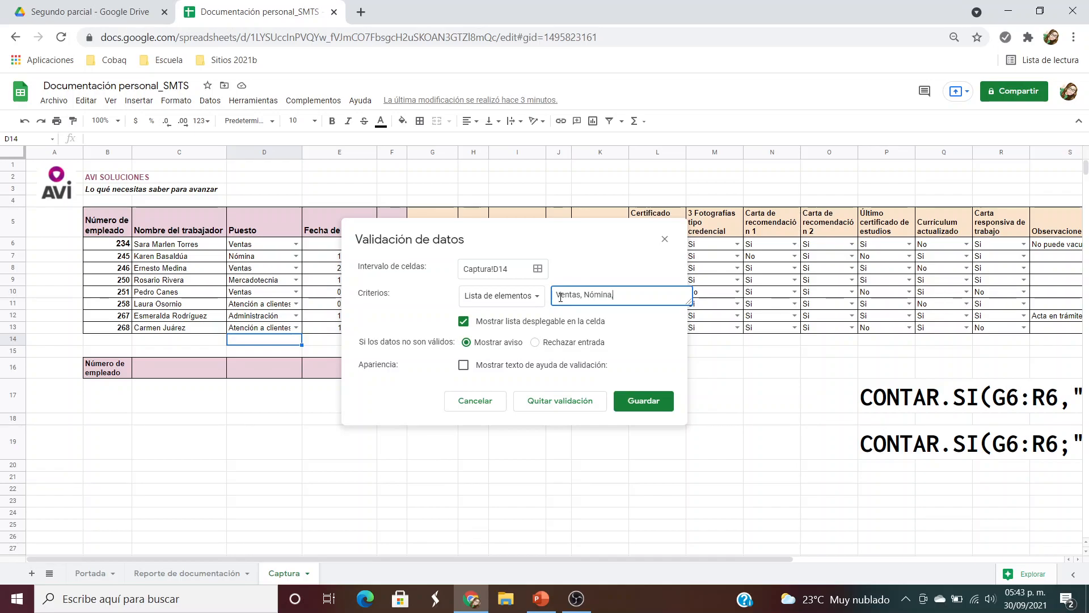
pyautogui.write('Mercadotecnia')
pyautogui.click(643, 394)
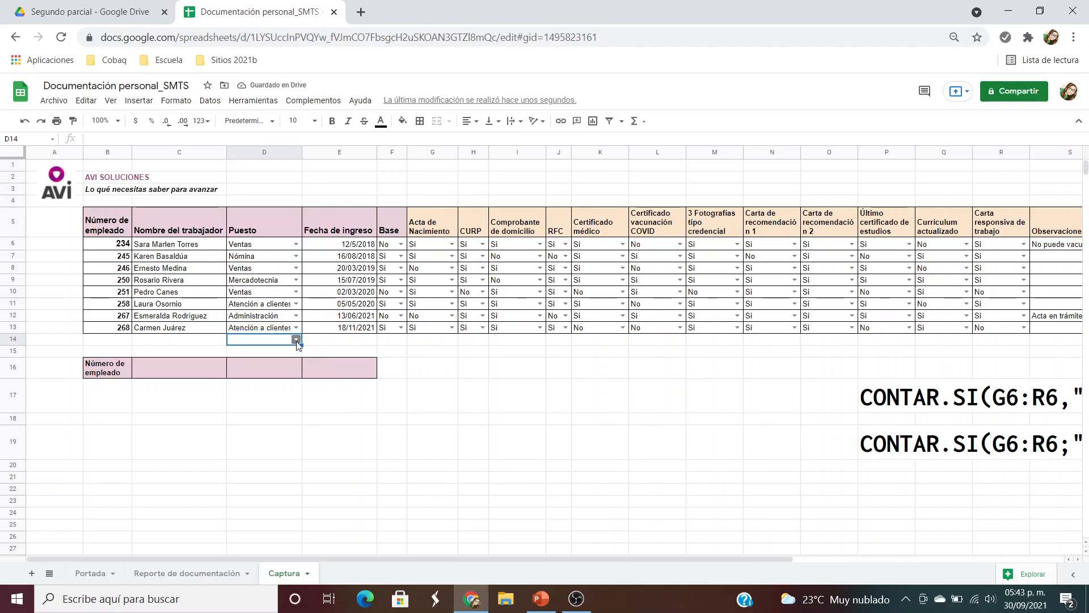
# Check the options offered by the drop-down list in D14 without choosing one
pyautogui.click(296, 340)
pyautogui.click(309, 342)
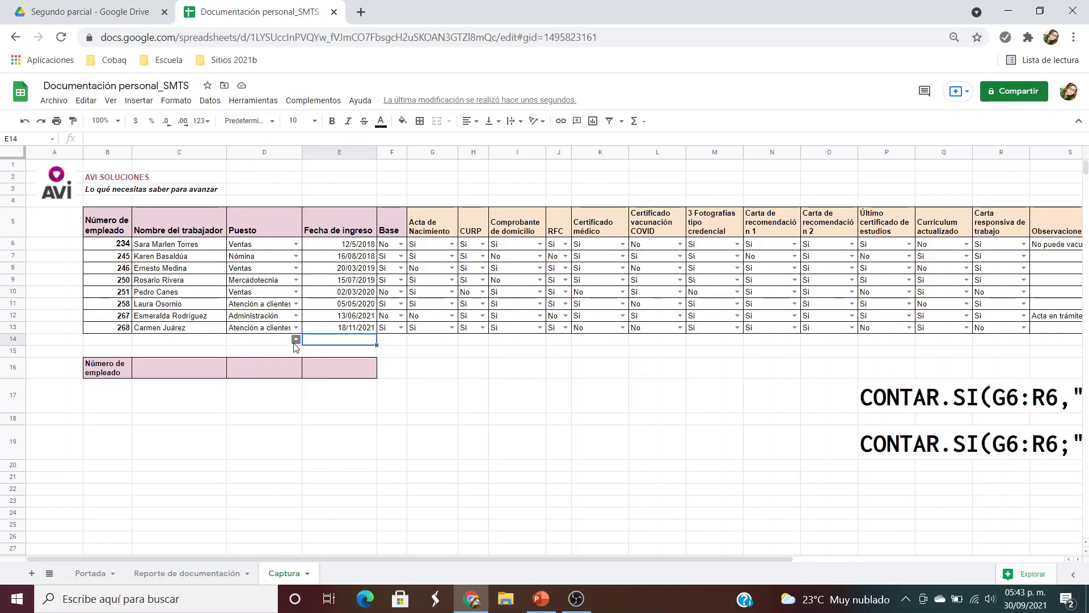
pyautogui.click(296, 341)
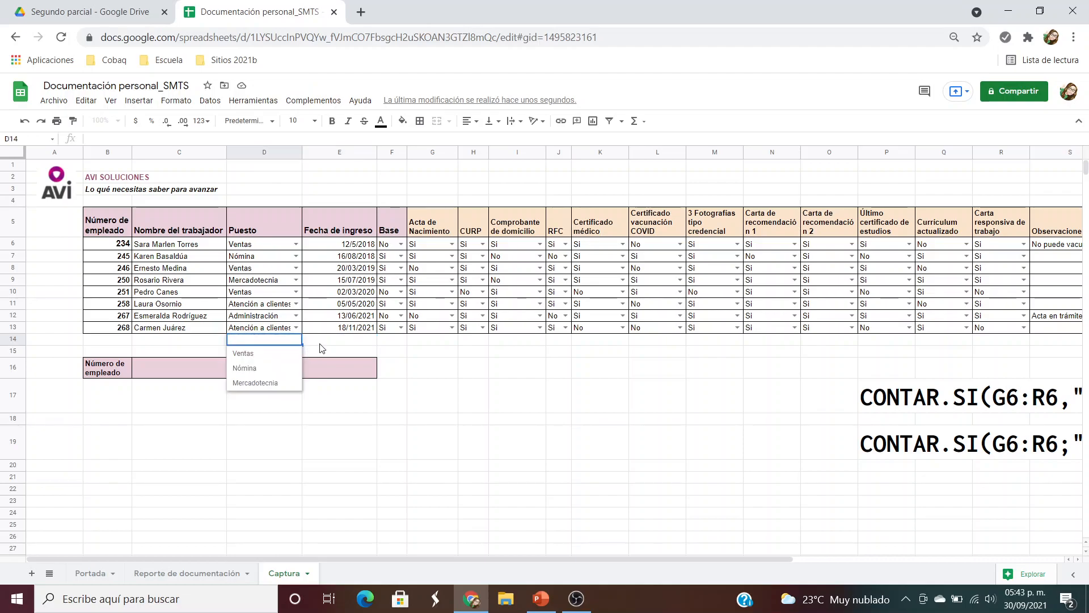
pyautogui.click(308, 344)
# Copy the drop-down validation from D14 down to D19
pyautogui.click(291, 341)
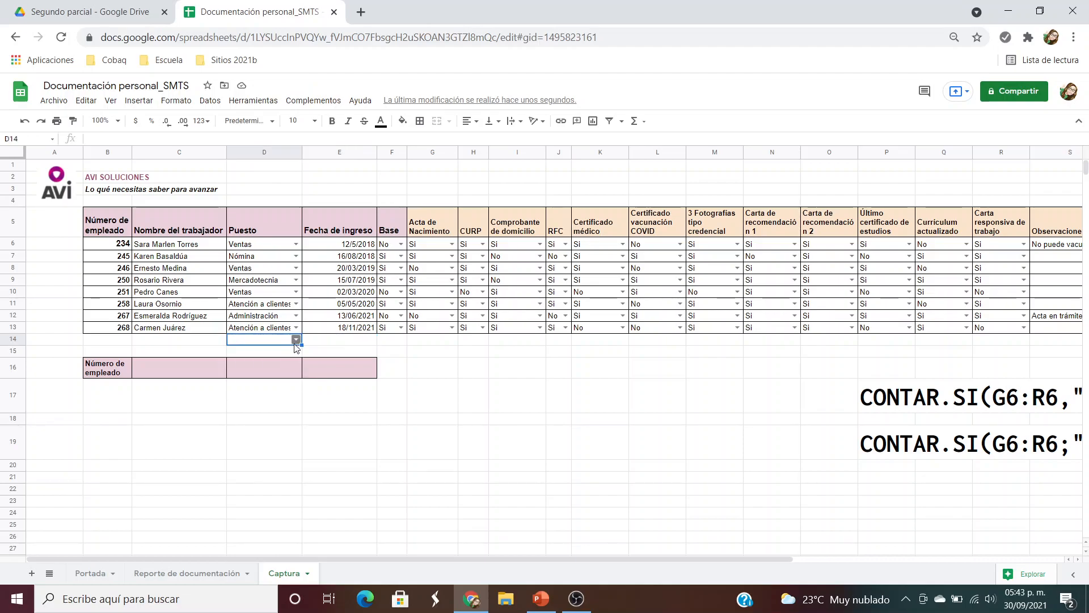
pyautogui.moveTo(302, 345); pyautogui.dragTo(304, 441)
pyautogui.click(354, 421)
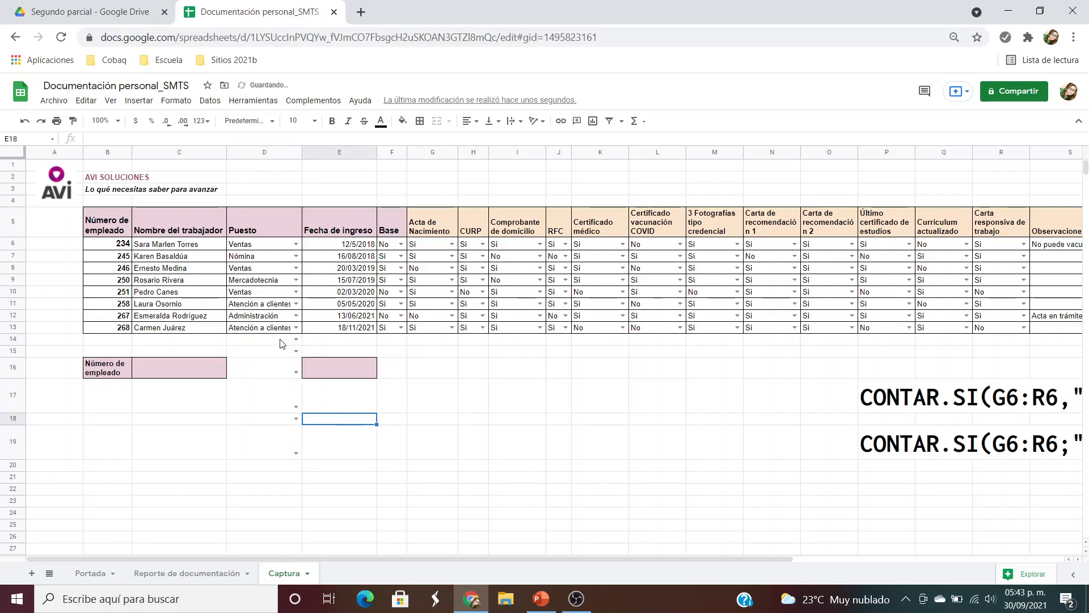
# Apply all borders to D14:D19 and open the drop-down list in D14
pyautogui.moveTo(282, 343); pyautogui.dragTo(285, 437)
pyautogui.click(419, 121)
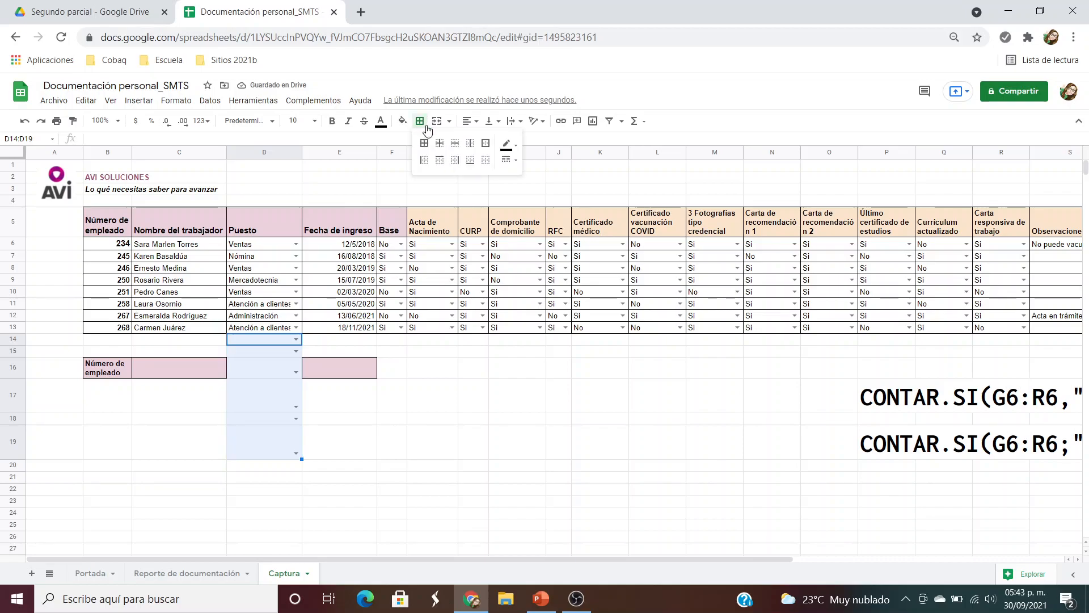
pyautogui.click(423, 142)
pyautogui.click(432, 391)
pyautogui.click(296, 340)
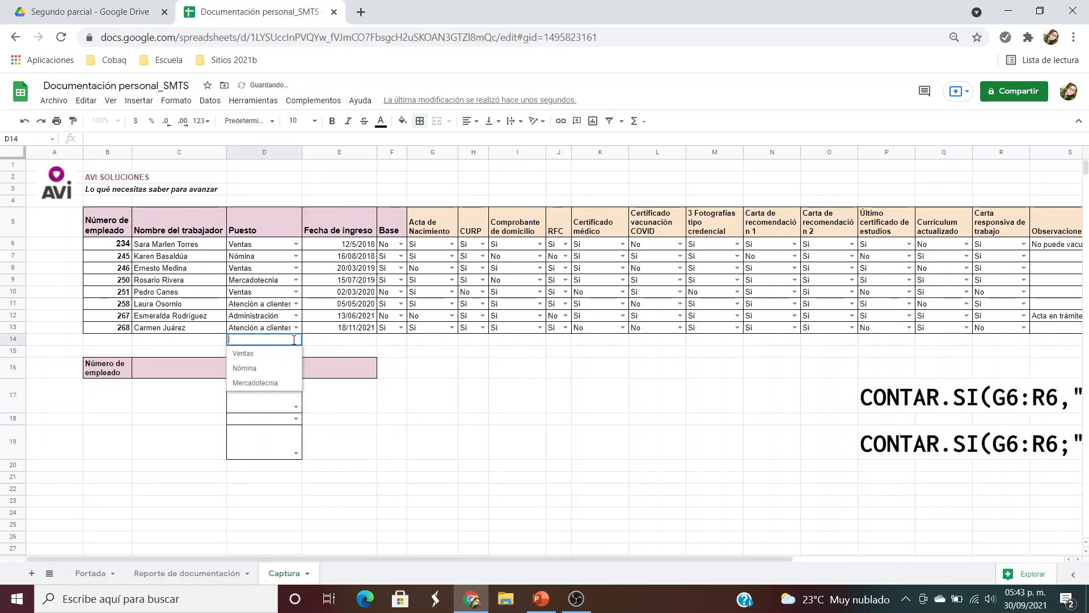
# Choose Ventas in D14 and Nómina in D15 from their drop-down lists
pyautogui.click(278, 353)
pyautogui.click(296, 351)
pyautogui.click(266, 377)
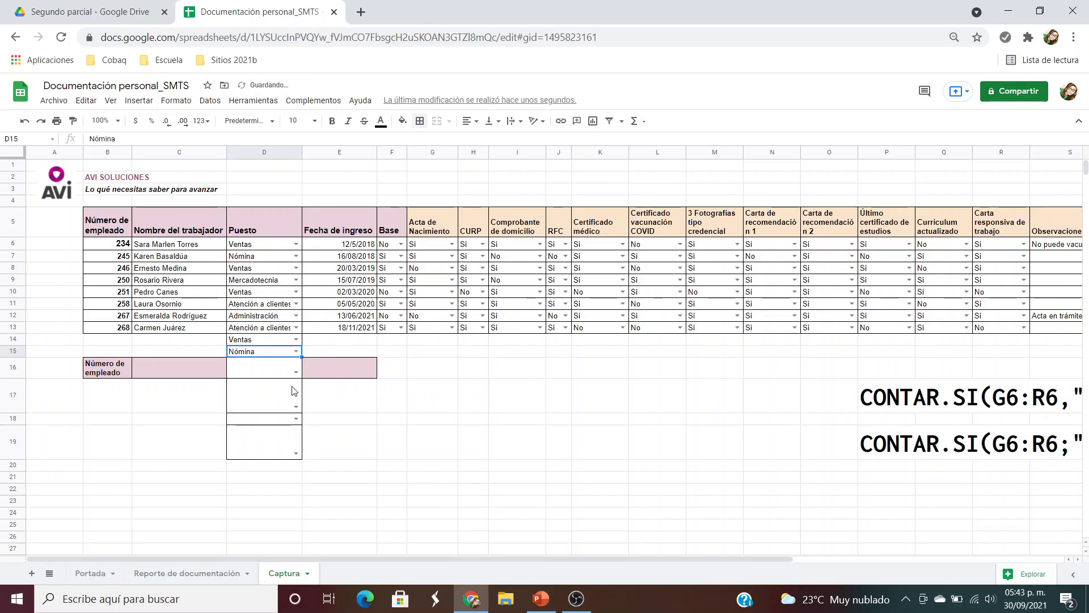
# Undo the sample entries in D14 and D15, and remove the drop-down lists and borders from D14:D19
pyautogui.click(366, 393)
pyautogui.moveTo(151, 343); pyautogui.dragTo(403, 435)
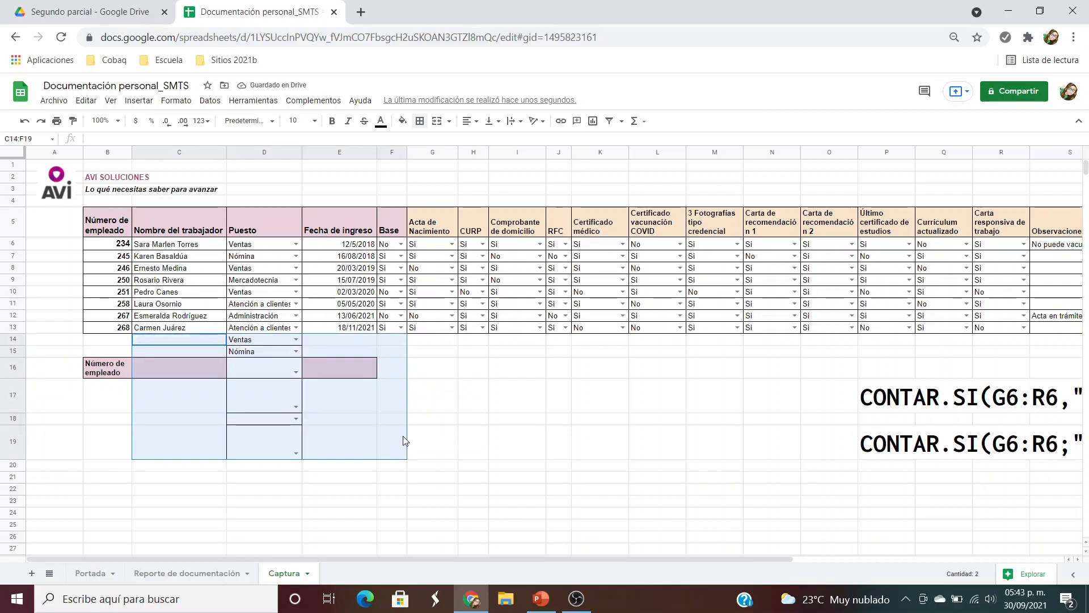
pyautogui.rightClick(291, 380)
pyautogui.click(499, 393)
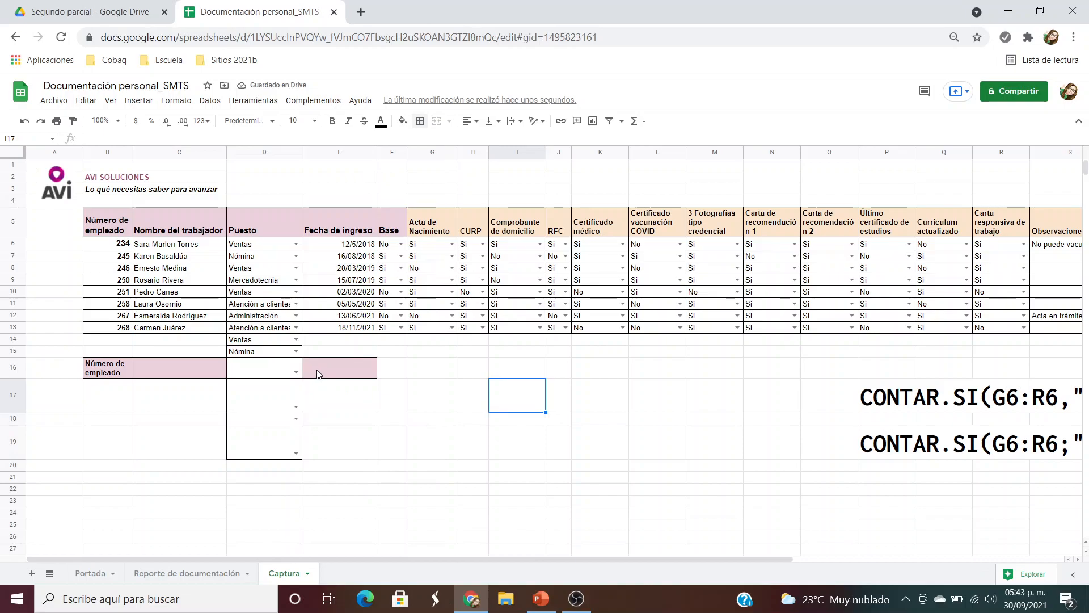
pyautogui.hotkey('ctrl', 'z')
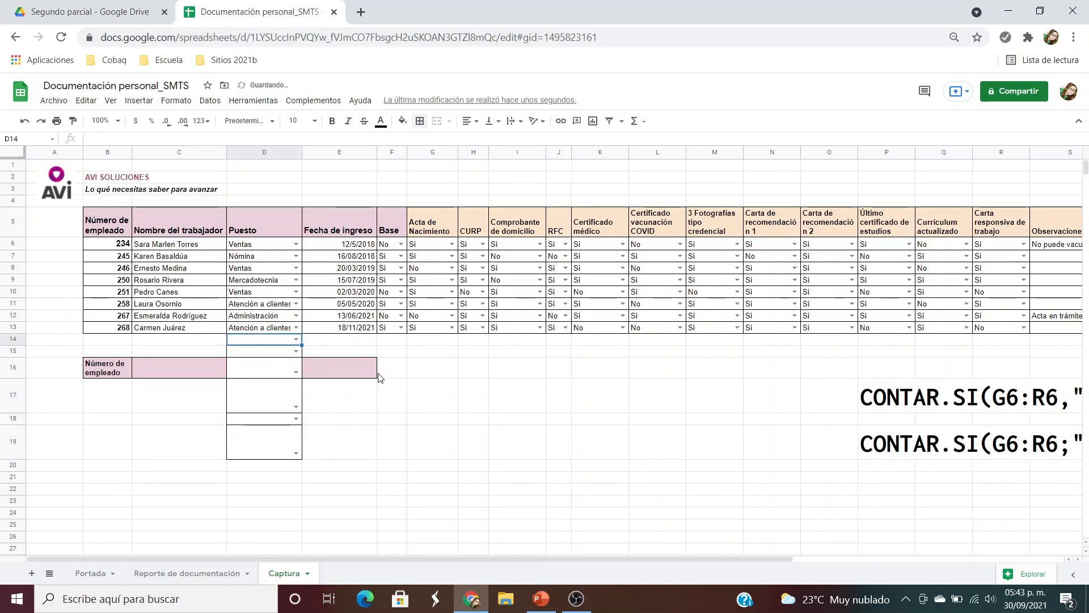
pyautogui.hotkey('ctrl', 'z')
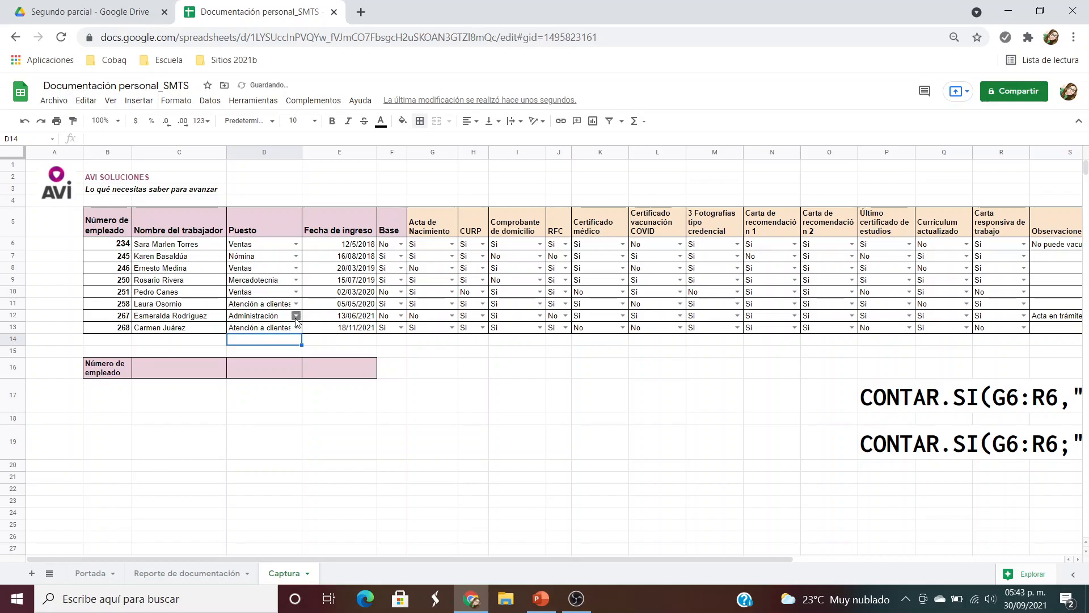
# Check the Puesto options offered by the drop-down list in D9 without choosing one
pyautogui.click(296, 280)
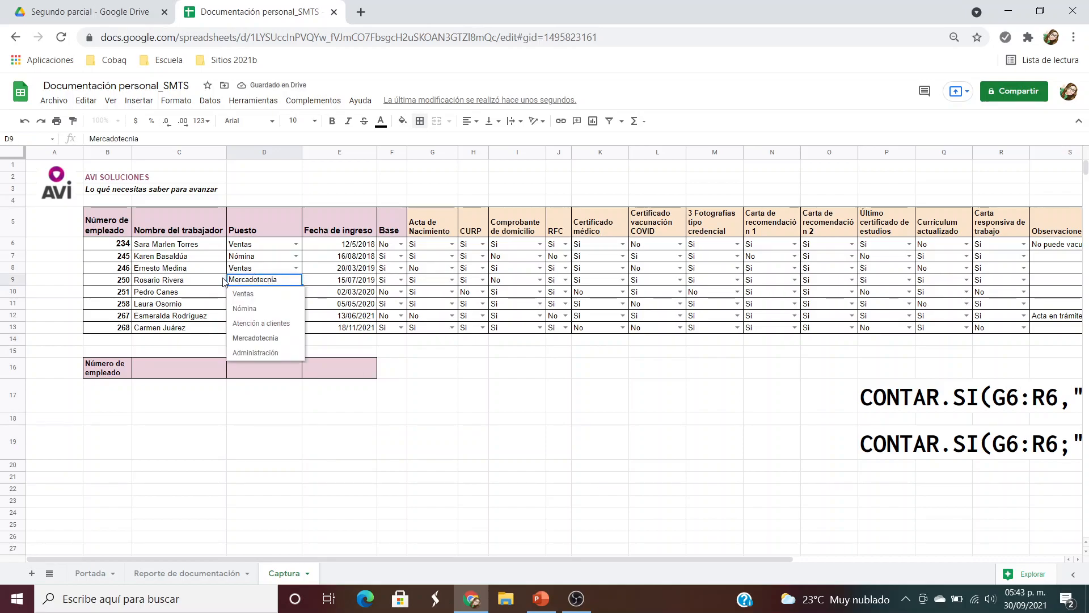
pyautogui.click(191, 282)
pyautogui.click(198, 296)
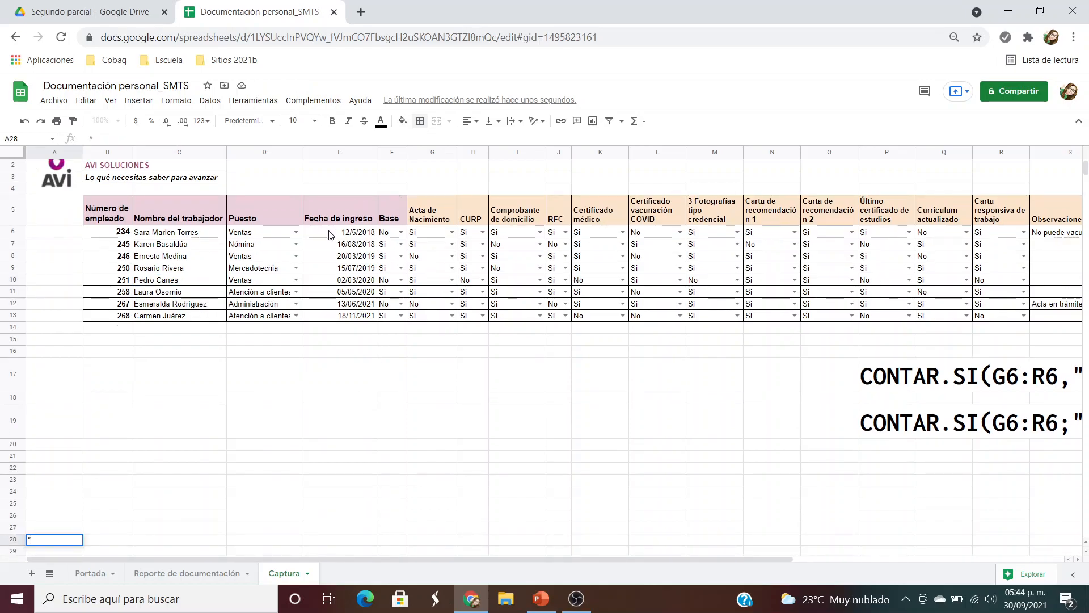
# Format the hire dates in E6:E13 with the Fecha number format
pyautogui.click(329, 235)
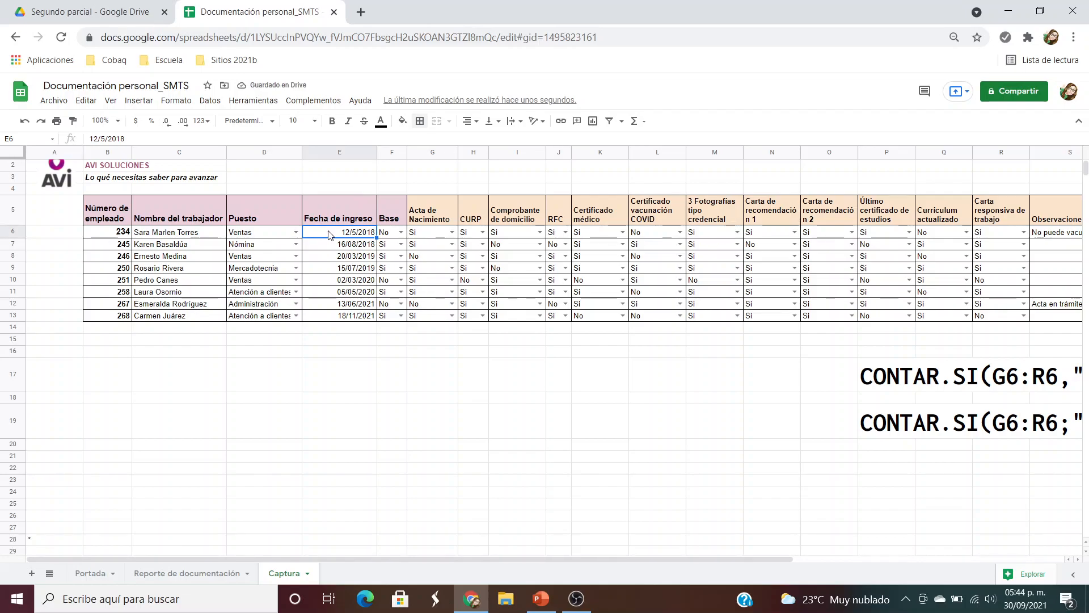
pyautogui.click(346, 346)
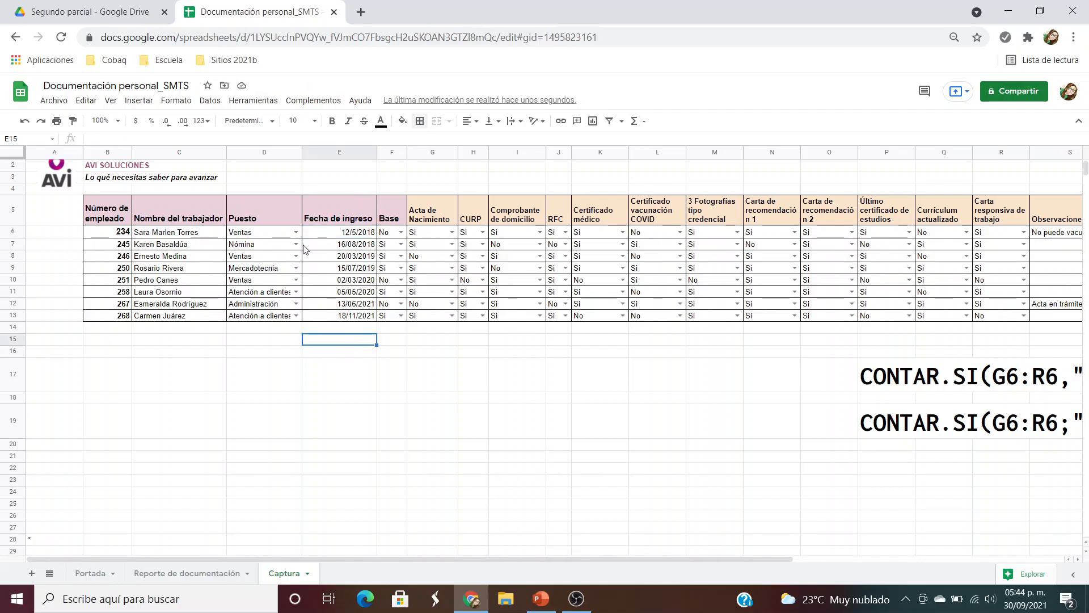
pyautogui.moveTo(323, 236); pyautogui.dragTo(326, 316)
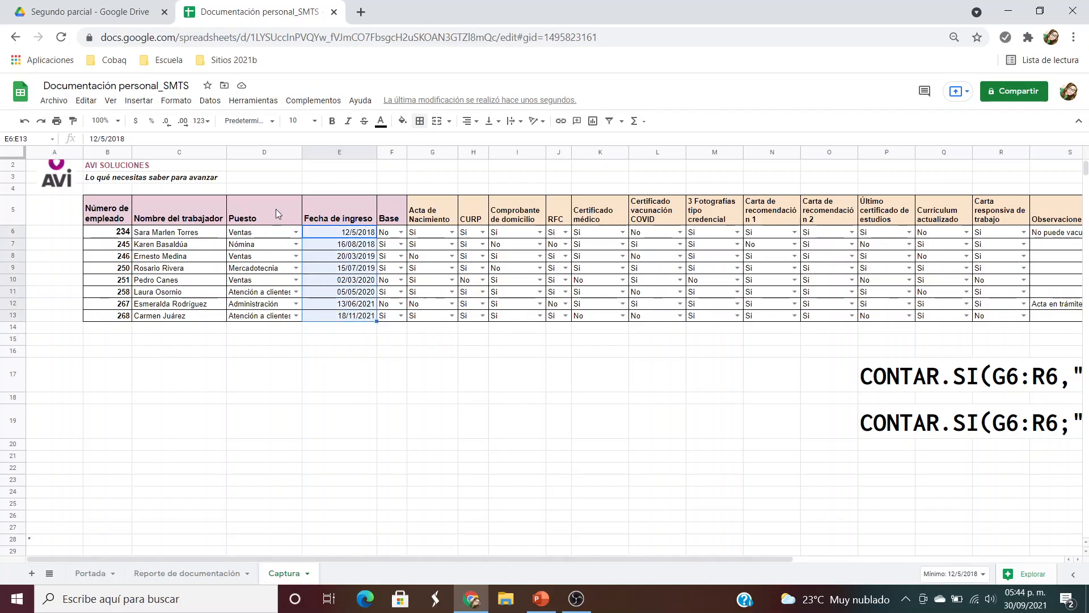
pyautogui.click(206, 124)
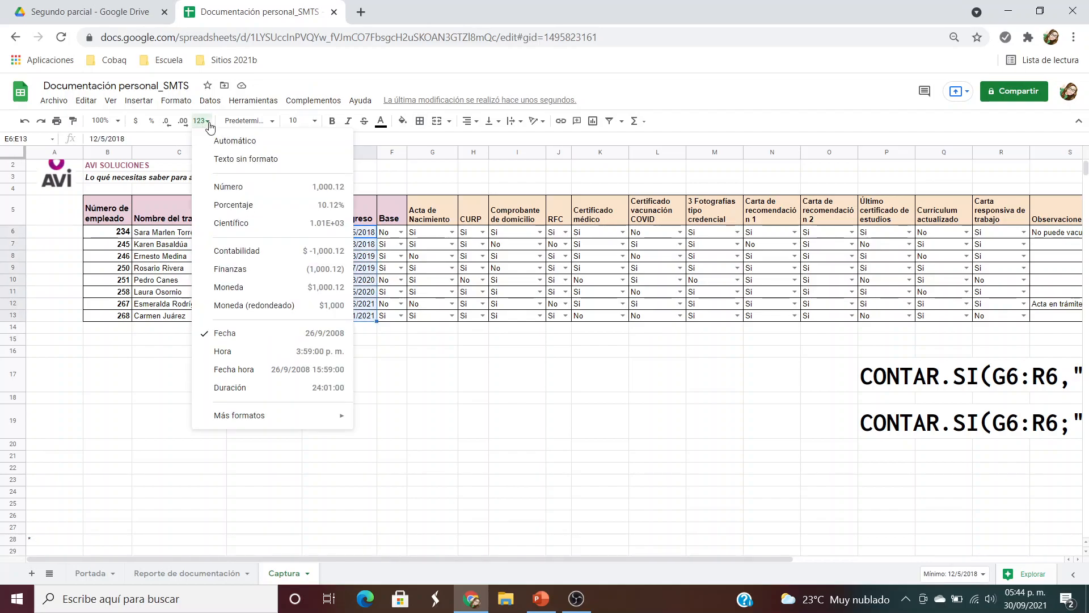
pyautogui.click(237, 335)
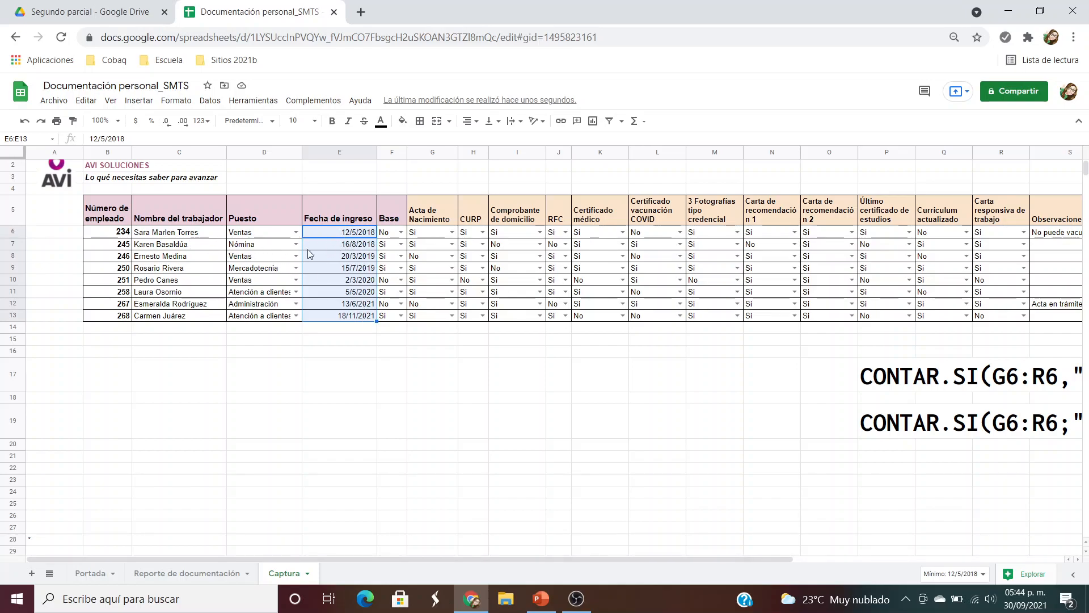
# Inspect the dates in E6 and E7 and review the number formats available for E7 without changing it
pyautogui.click(351, 249)
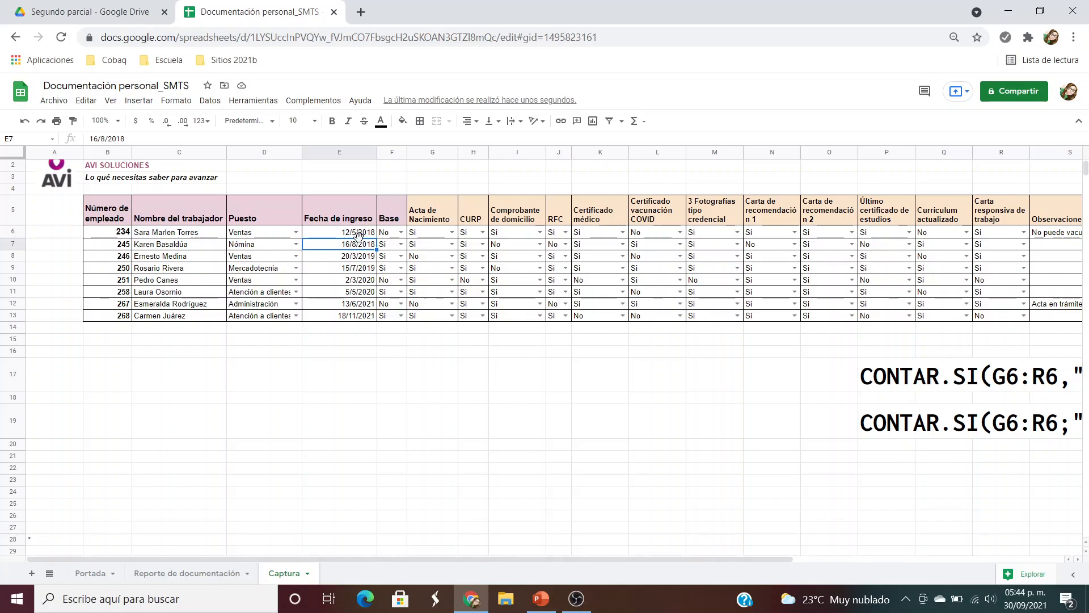
pyautogui.click(360, 235)
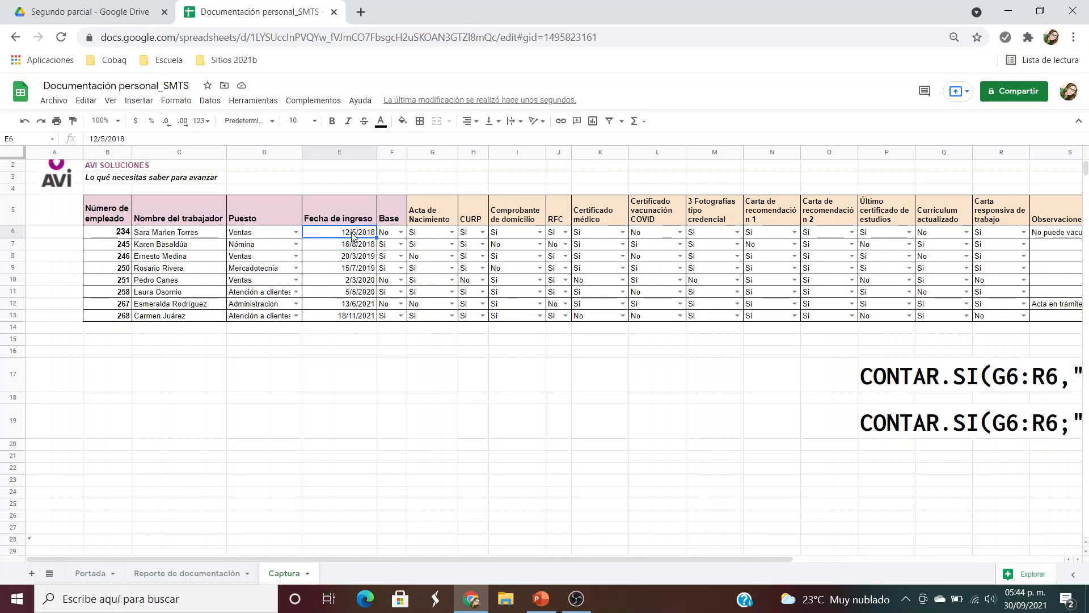
pyautogui.click(180, 233)
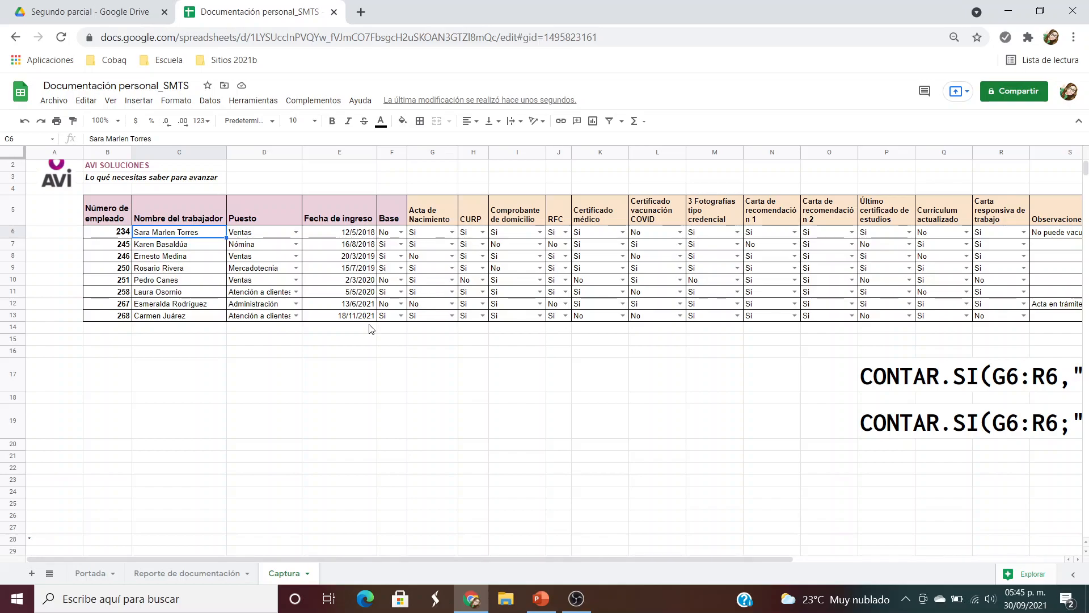
pyautogui.click(343, 247)
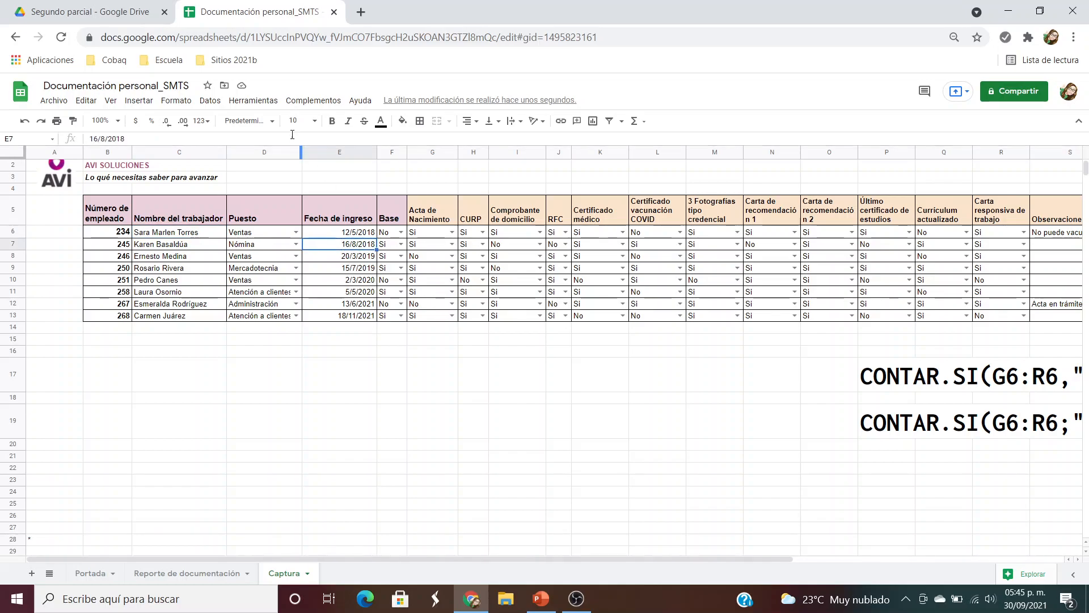
pyautogui.click(209, 124)
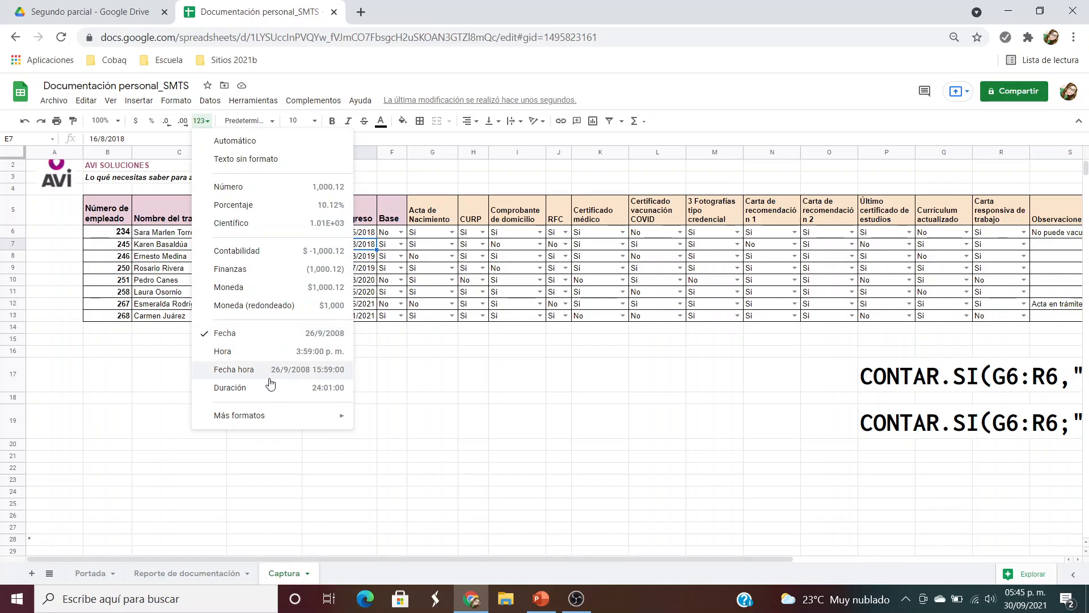
pyautogui.click(403, 399)
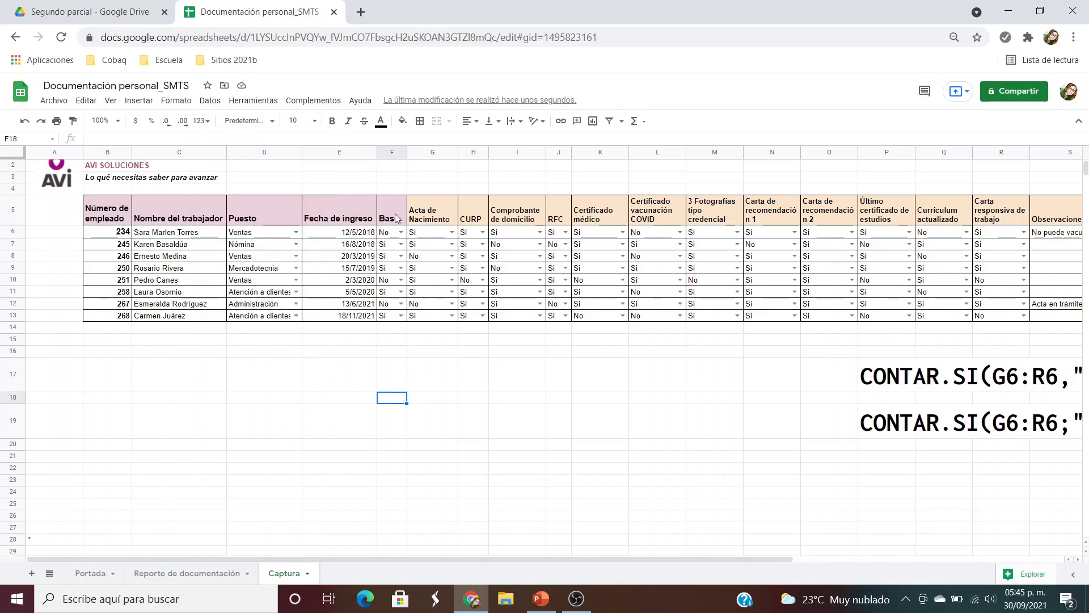
# Review the column headers in row 5 from Base through Carta de recomendación 2
pyautogui.moveTo(393, 560); pyautogui.dragTo(476, 557)
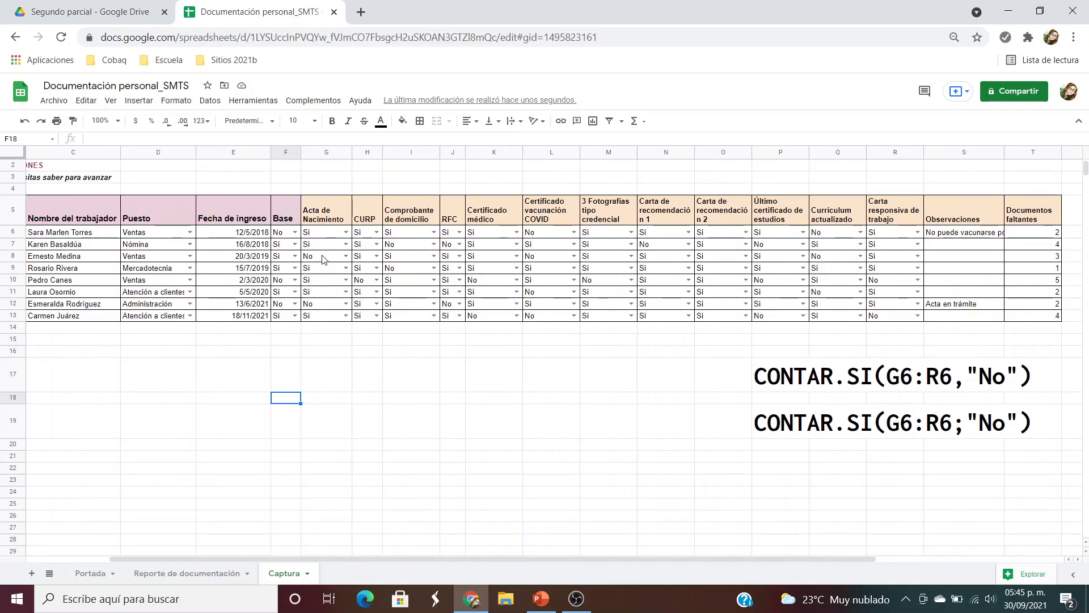
pyautogui.click(290, 214)
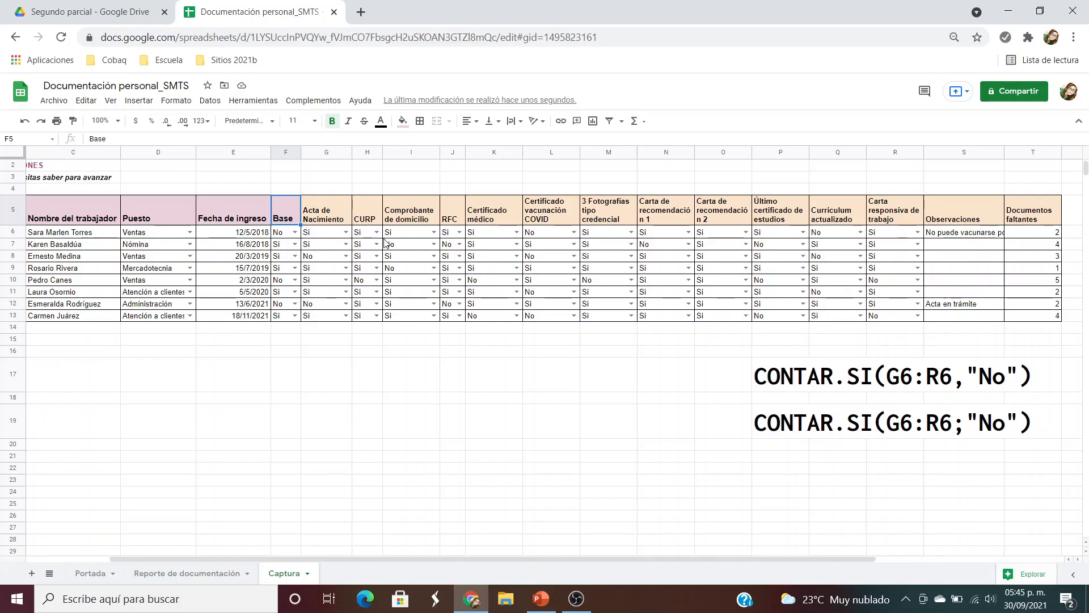
pyautogui.click(345, 216)
pyautogui.click(363, 219)
pyautogui.click(413, 218)
pyautogui.click(511, 219)
pyautogui.click(599, 212)
pyautogui.click(736, 207)
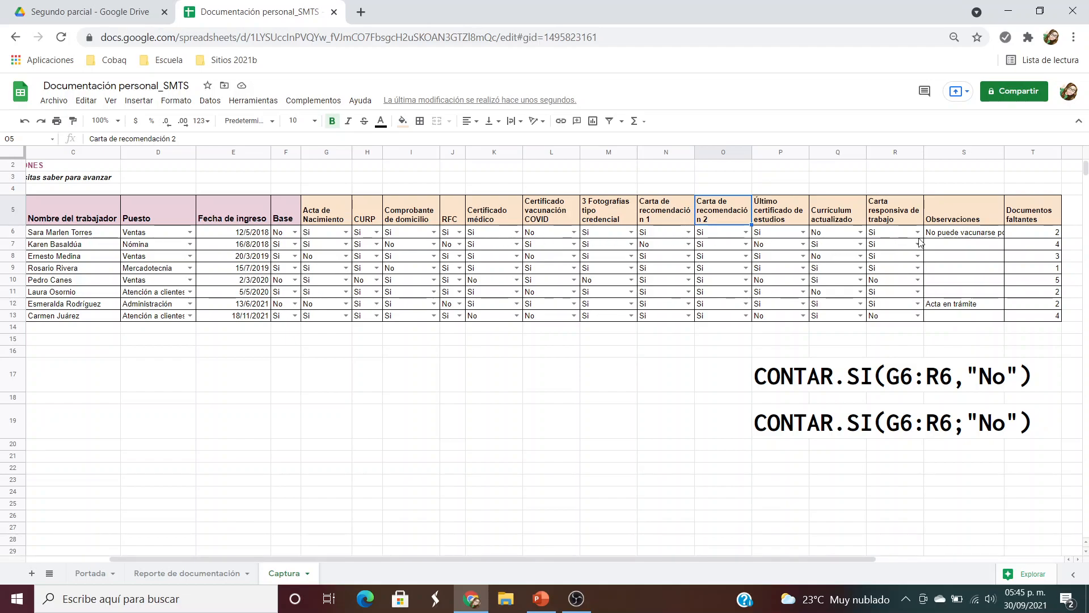
# Widen the Observaciones column to fit its notes, and compare the COVID certificate entry in L6 with the note in S6
pyautogui.moveTo(1005, 152); pyautogui.dragTo(1085, 156)
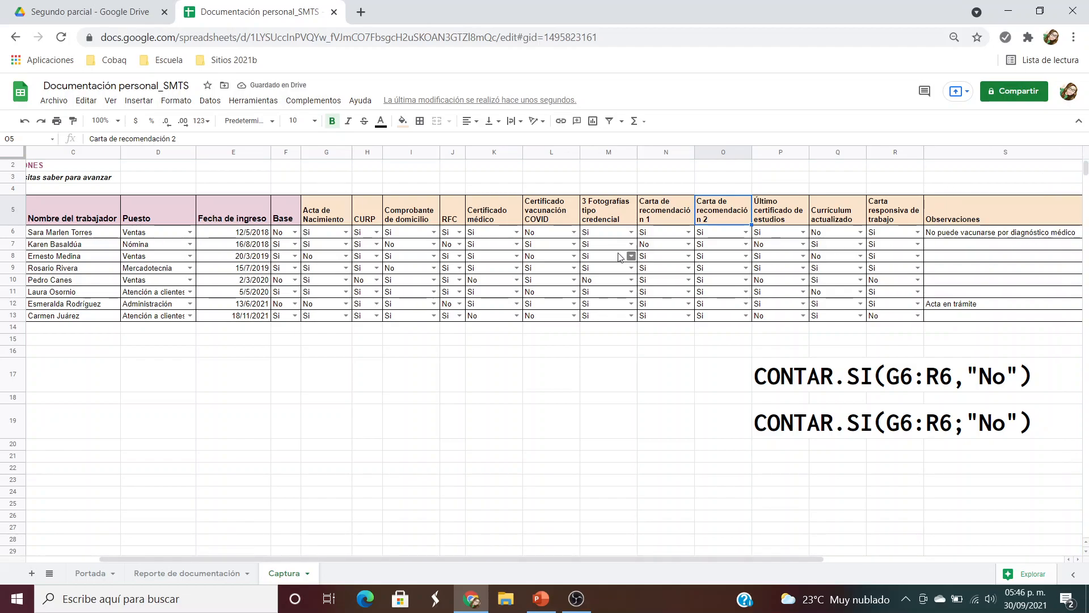
pyautogui.click(547, 233)
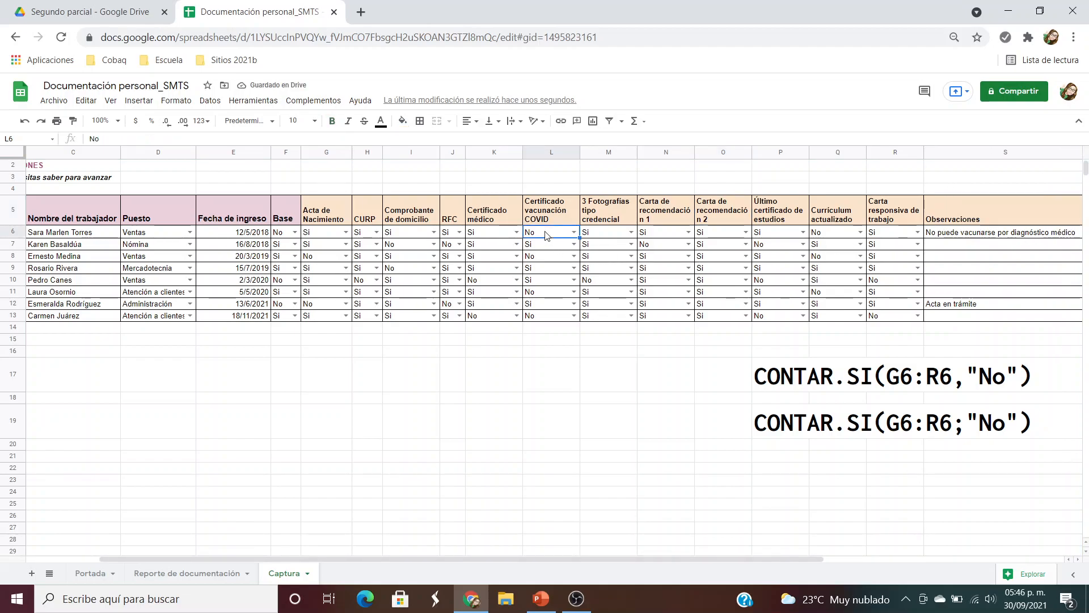
pyautogui.click(957, 236)
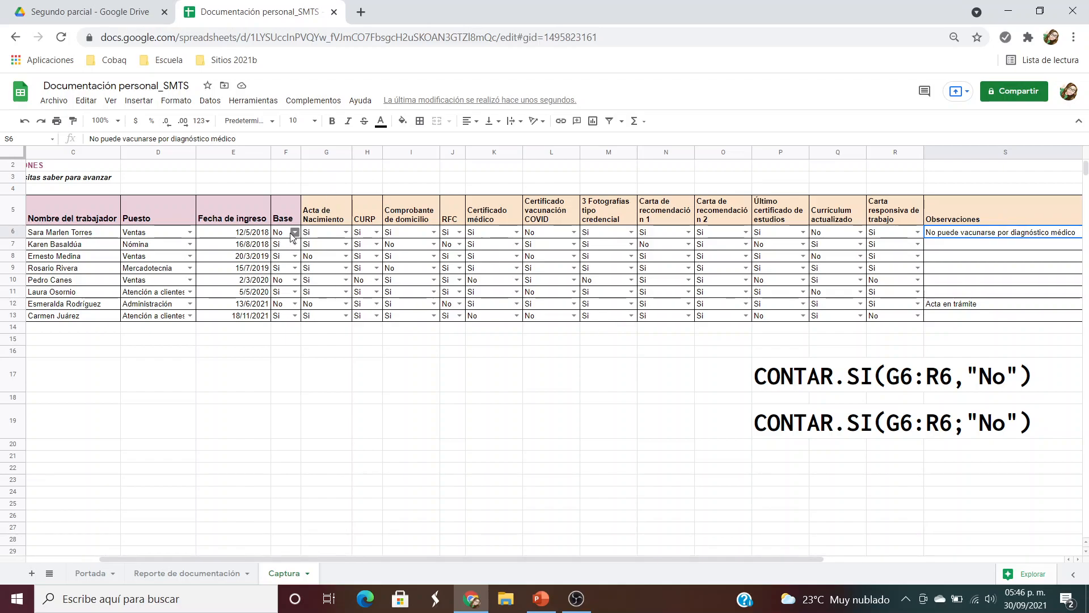
# Check the options offered by the drop-down list in D6 without changing the entry
pyautogui.click(189, 232)
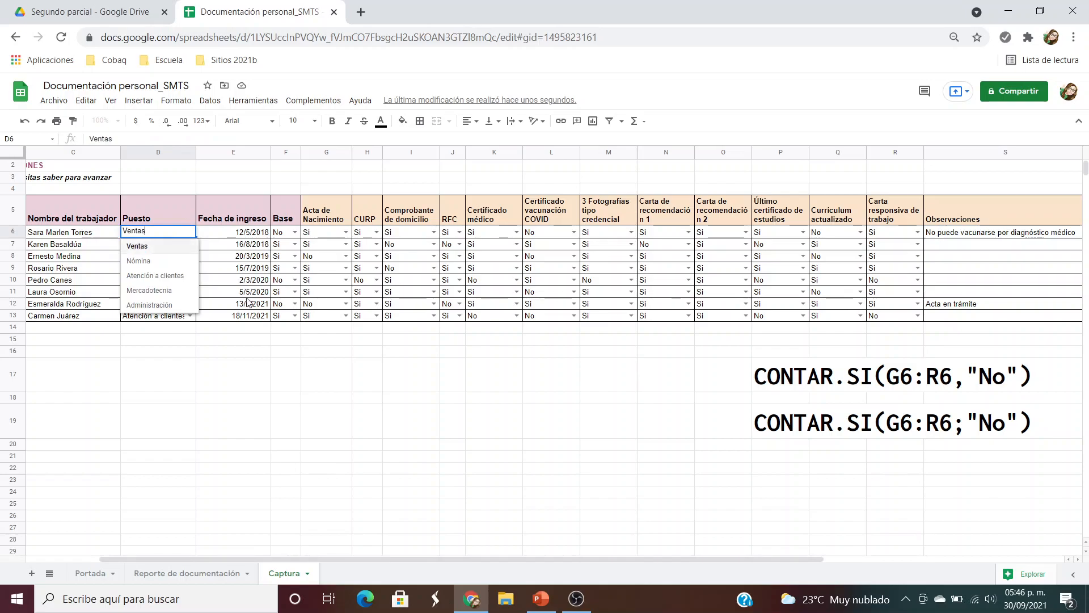
pyautogui.click(368, 375)
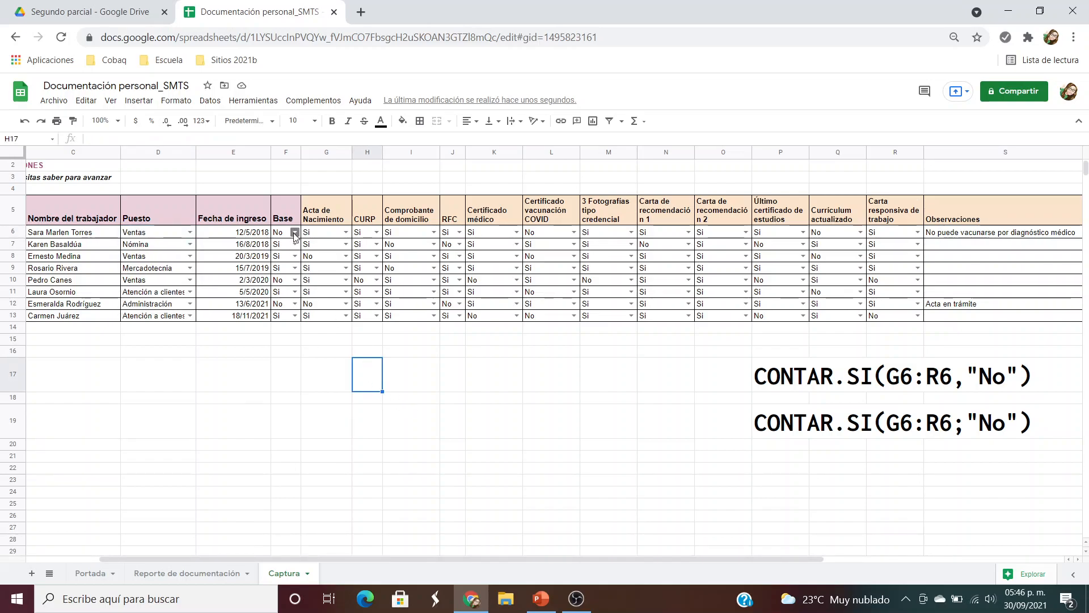
# Add data validation to F14 using a list of items: Si, No
pyautogui.click(285, 328)
pyautogui.click(209, 101)
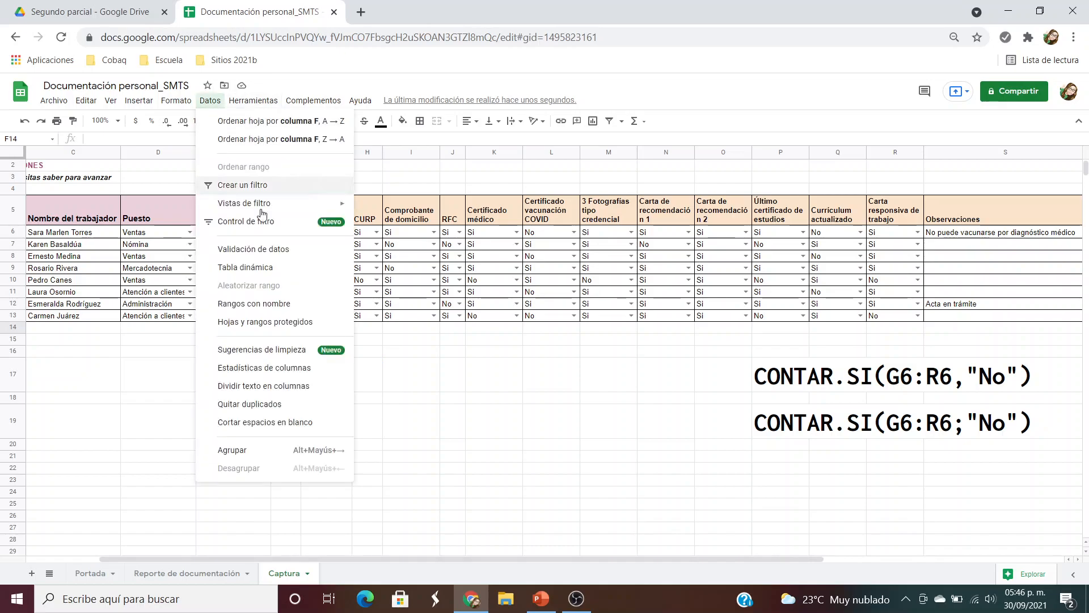
pyautogui.click(263, 250)
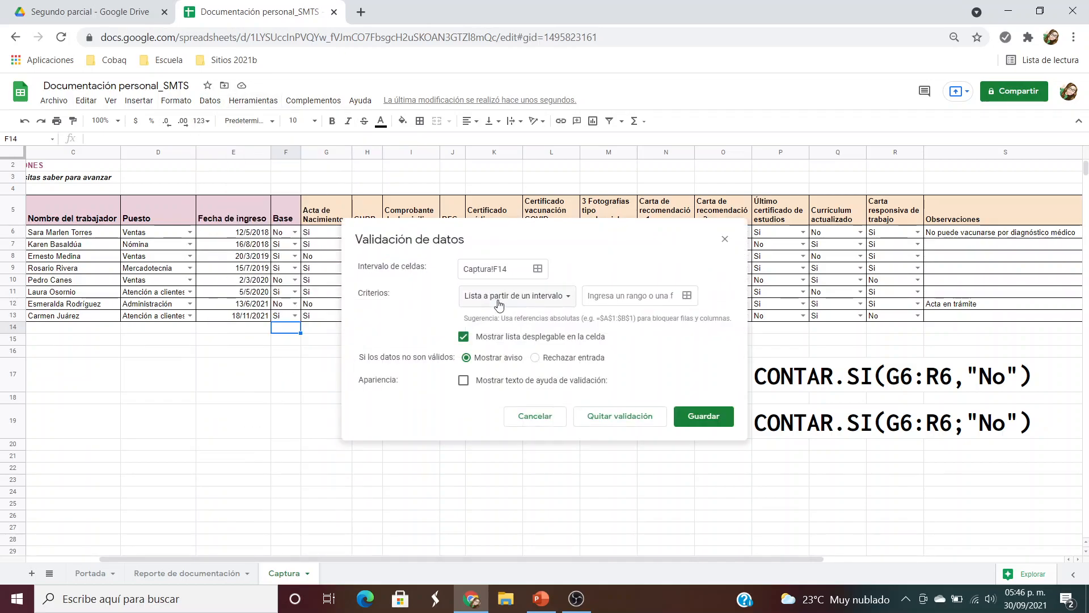
pyautogui.click(565, 304)
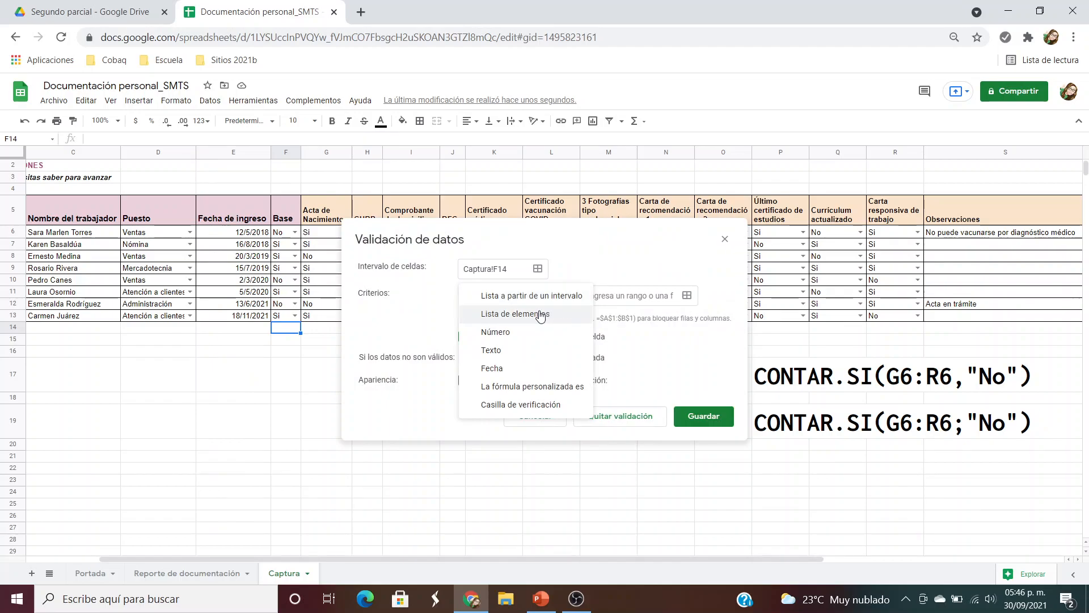
pyautogui.click(548, 313)
pyautogui.click(566, 297)
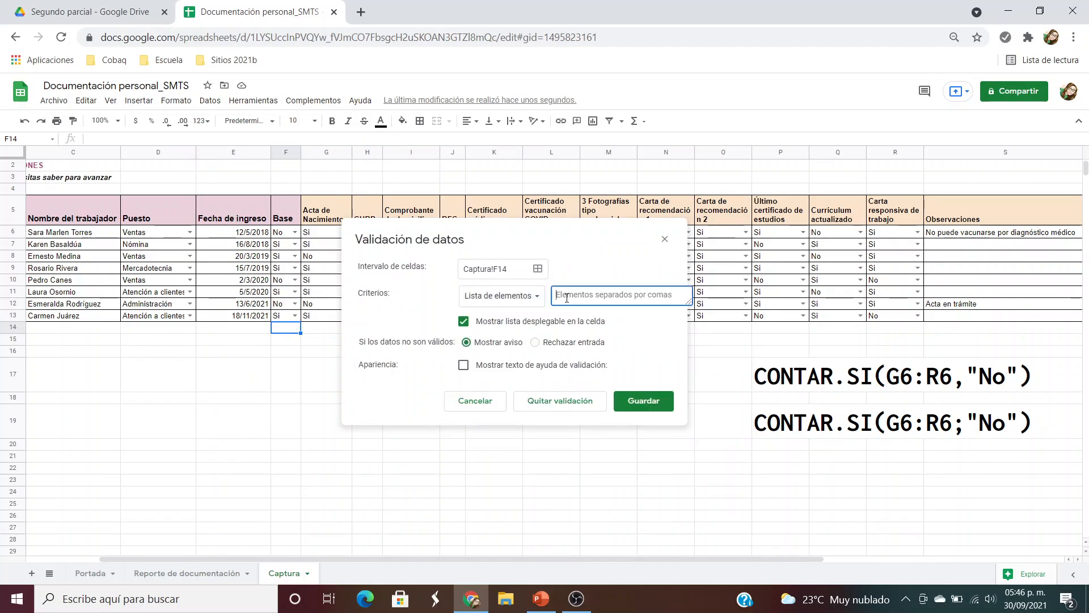
pyautogui.write('Si')
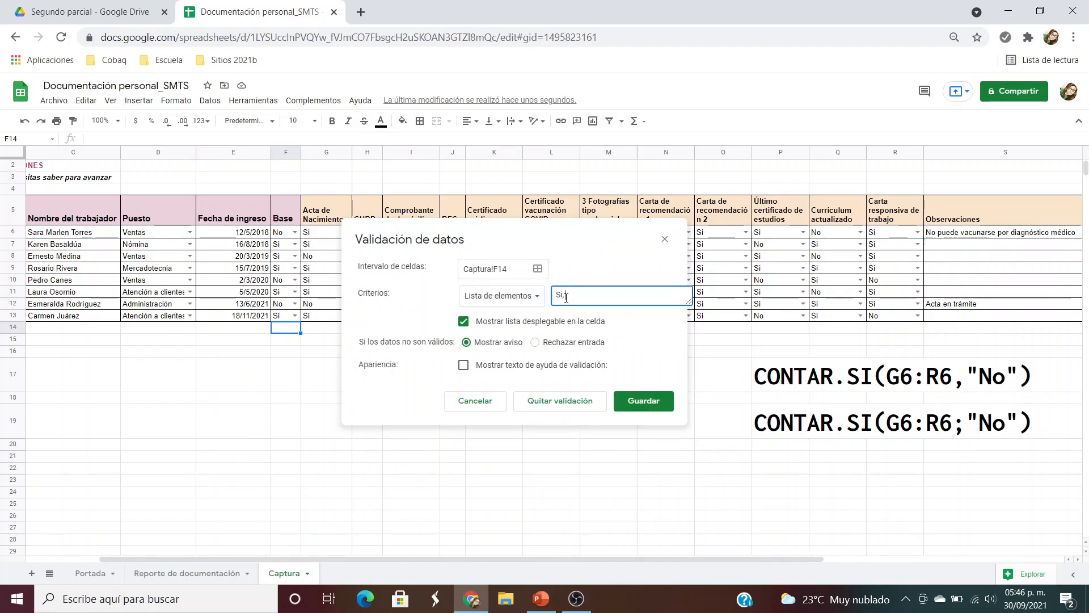
pyautogui.write(', No')
pyautogui.click(643, 400)
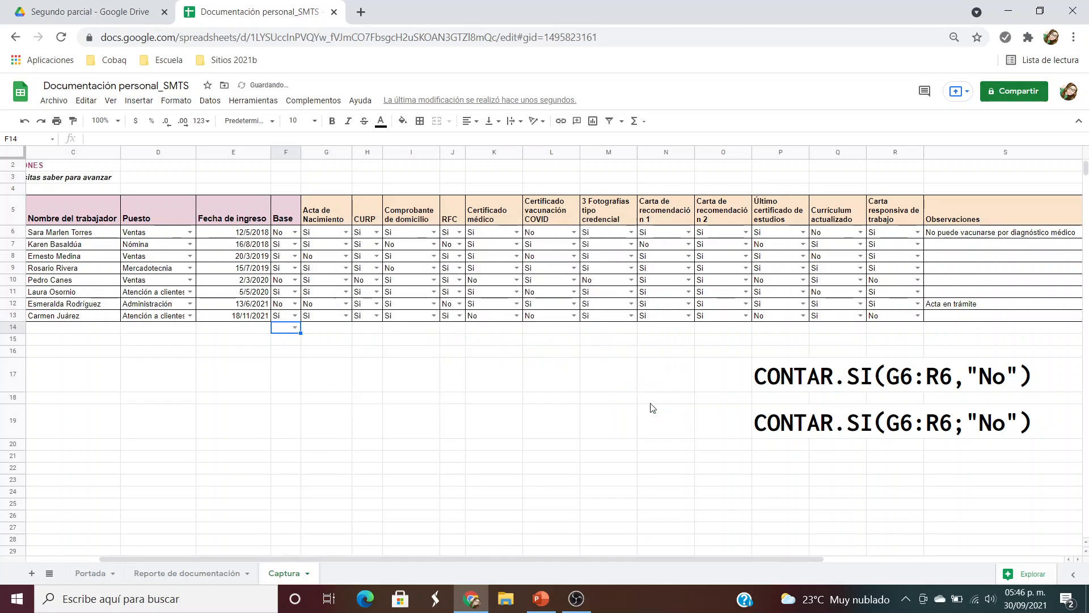
# Choose Si from the drop-down list in F14 and leave that cell selected
pyautogui.click(295, 327)
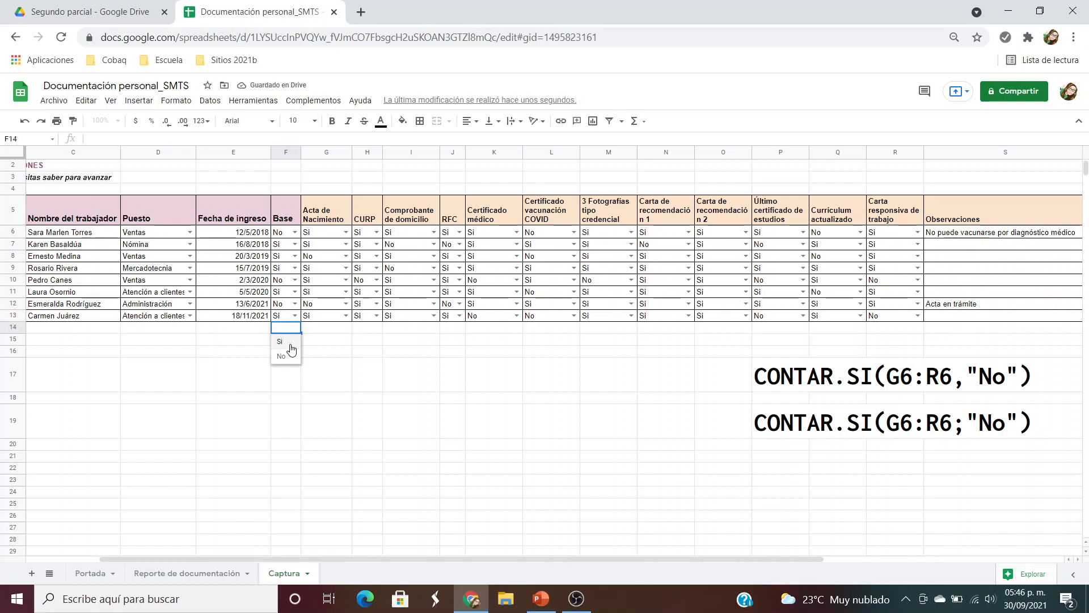
pyautogui.click(281, 342)
pyautogui.click(318, 341)
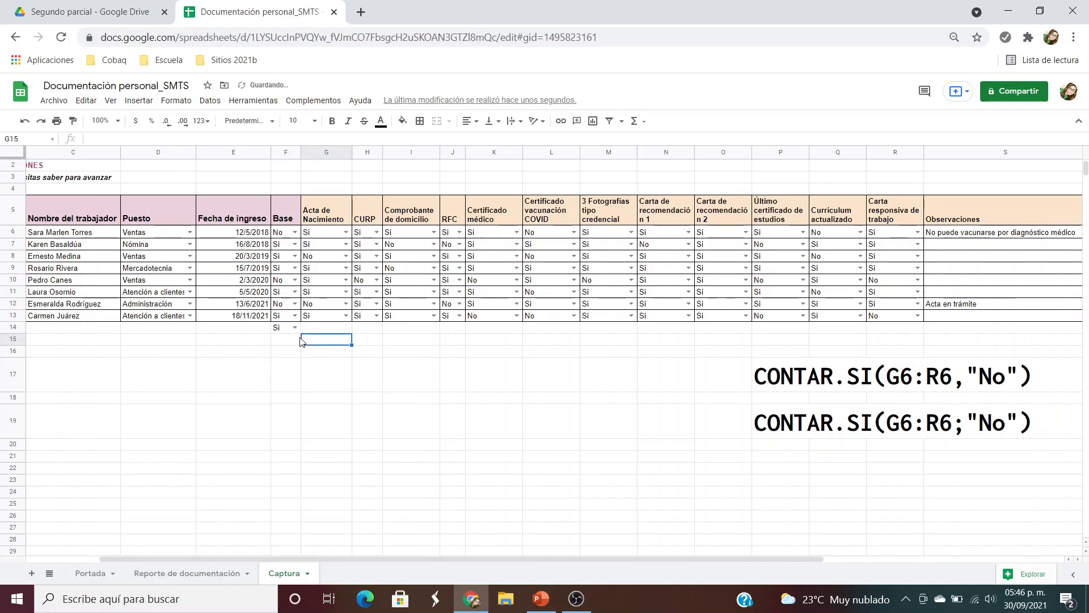
pyautogui.click(297, 331)
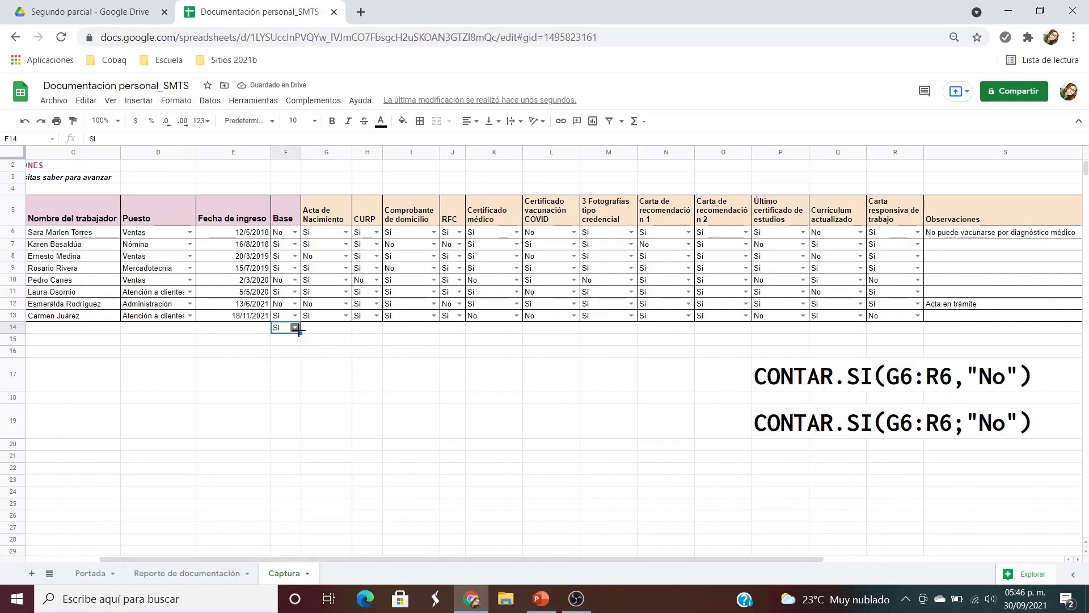
# Copy the F14 drop-down across the range F14:N17 and choose No in G15
pyautogui.moveTo(300, 333); pyautogui.dragTo(678, 390)
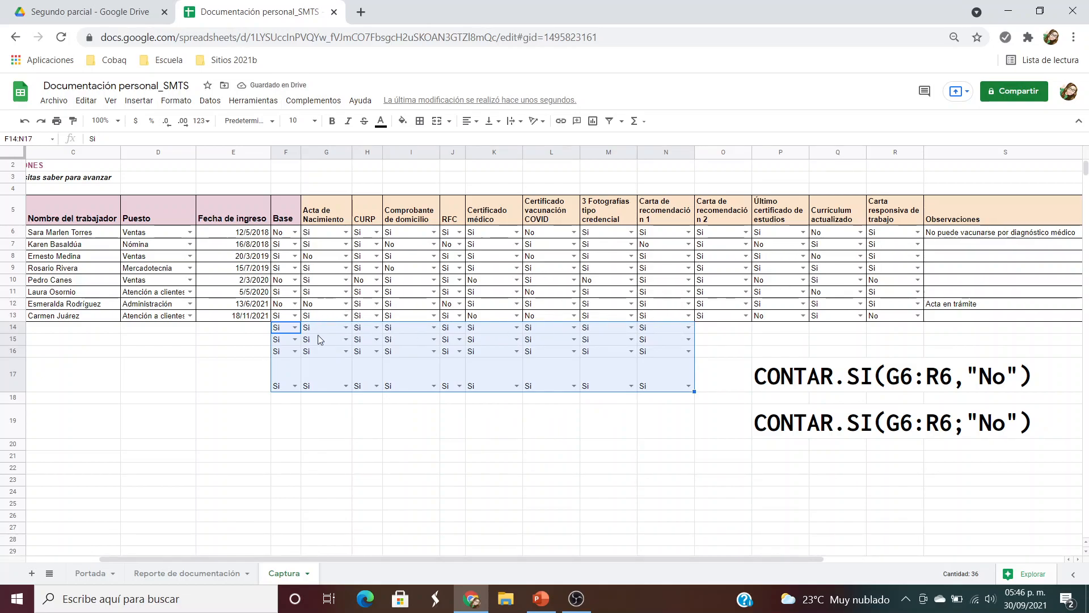
pyautogui.click(447, 432)
pyautogui.click(346, 339)
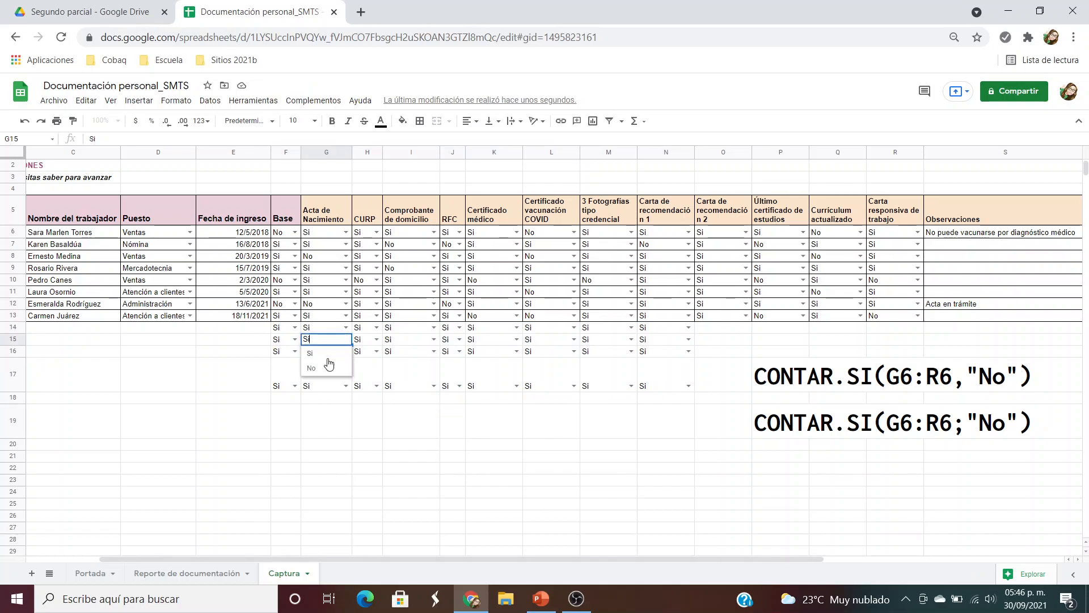
pyautogui.click(318, 376)
# Choose No from the drop-down lists in I16, L16 and N16
pyautogui.click(430, 352)
pyautogui.click(434, 351)
pyautogui.click(400, 386)
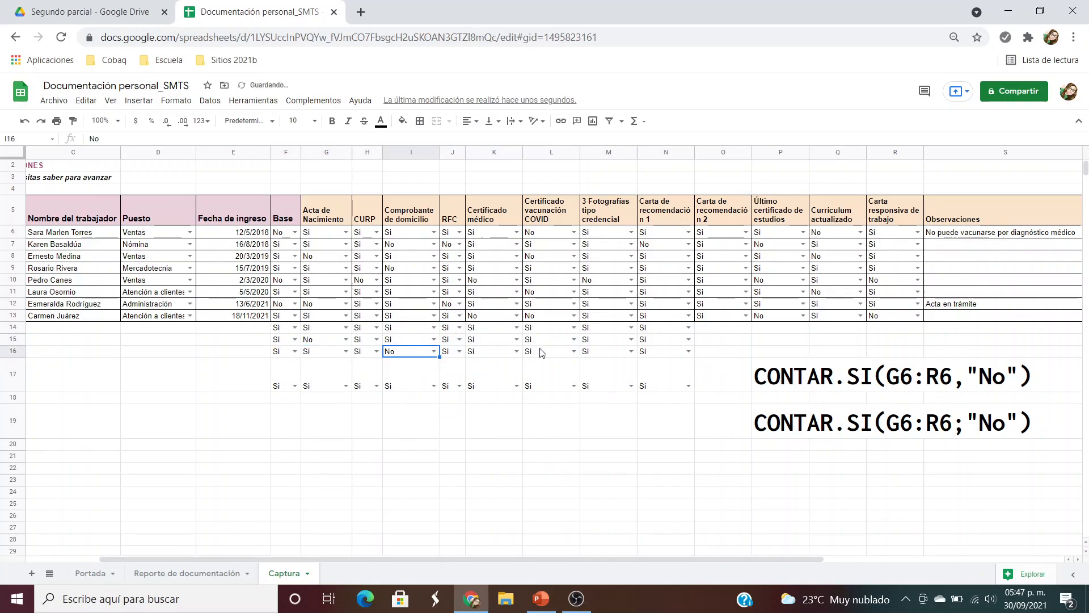
pyautogui.click(574, 351)
pyautogui.click(544, 380)
pyautogui.click(679, 352)
pyautogui.click(689, 352)
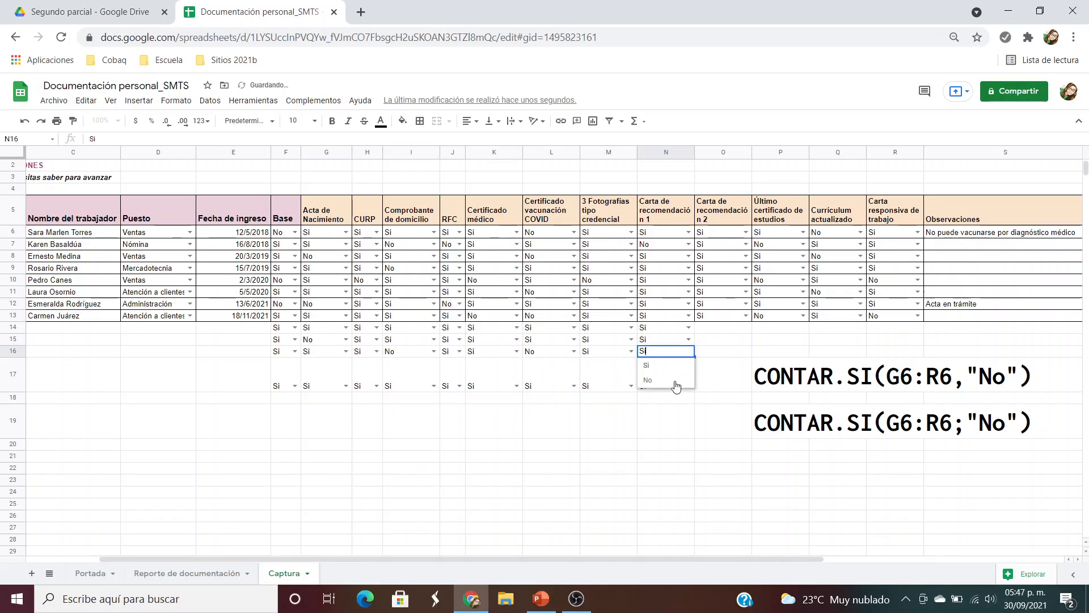
pyautogui.click(663, 383)
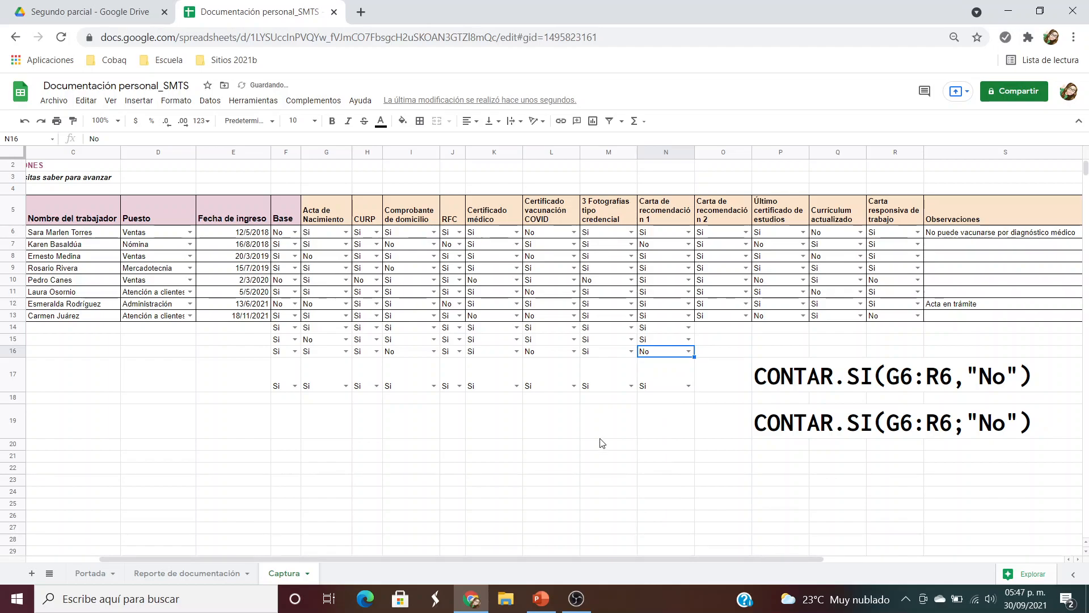
# Undo the test No choices, the copied drop-downs in F14:N17 and the entry in F14
pyautogui.hotkey('ctrl', 'z')
pyautogui.hotkey('ctrl', 'z')
pyautogui.hotkey('ctrl', 'z')
pyautogui.hotkey('ctrl', 'z')
pyautogui.hotkey('ctrl', 'z')
pyautogui.hotkey('ctrl', 'z')
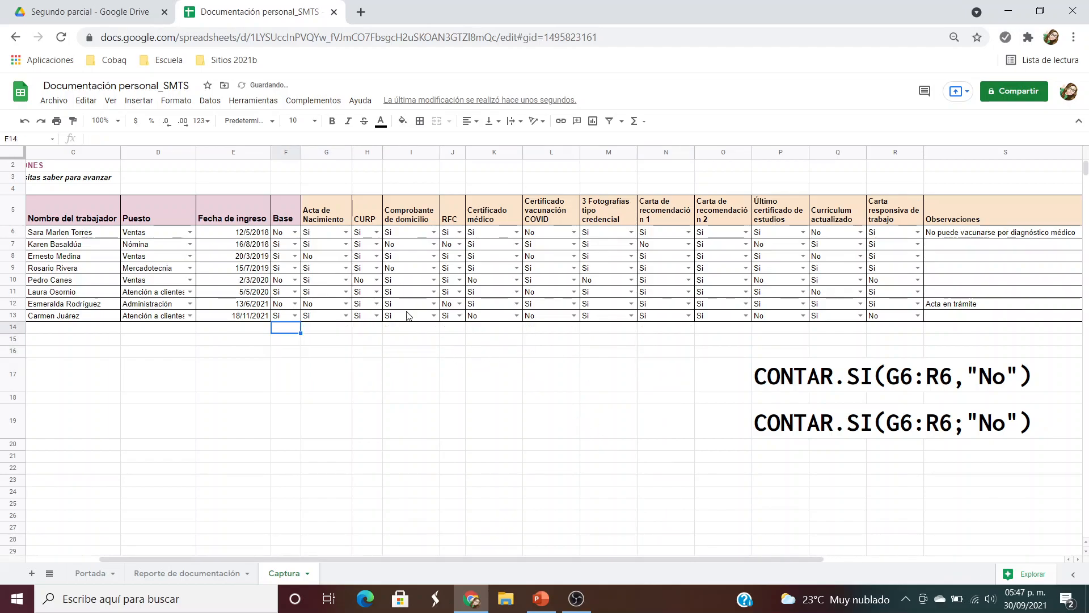
# Inspect the Si/No entries between F6 and R13 and check the drop-down list in M10, keeping its entry
pyautogui.click(285, 234)
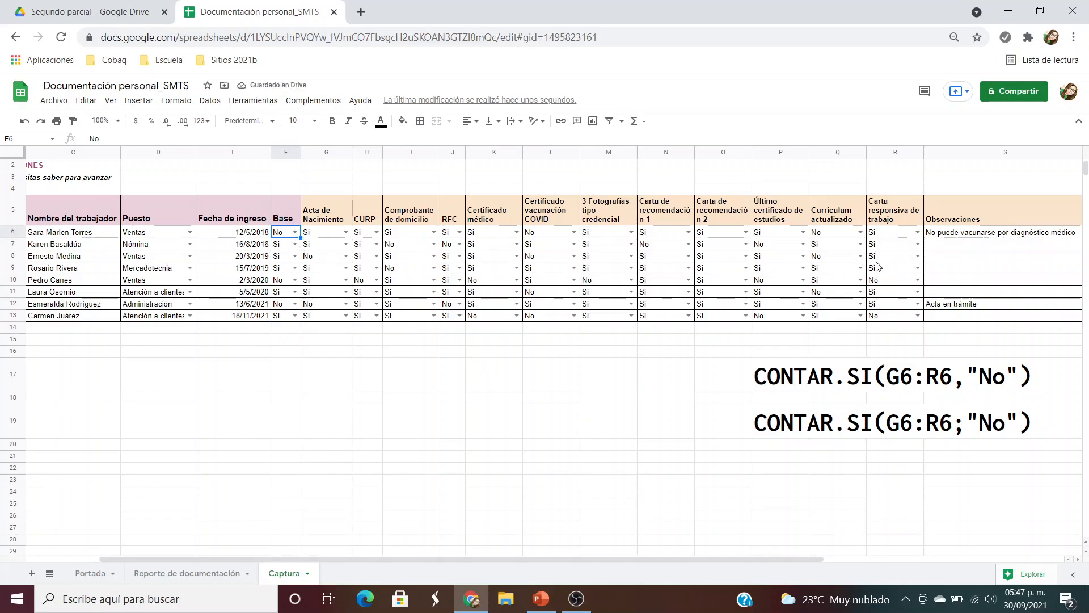
pyautogui.click(885, 316)
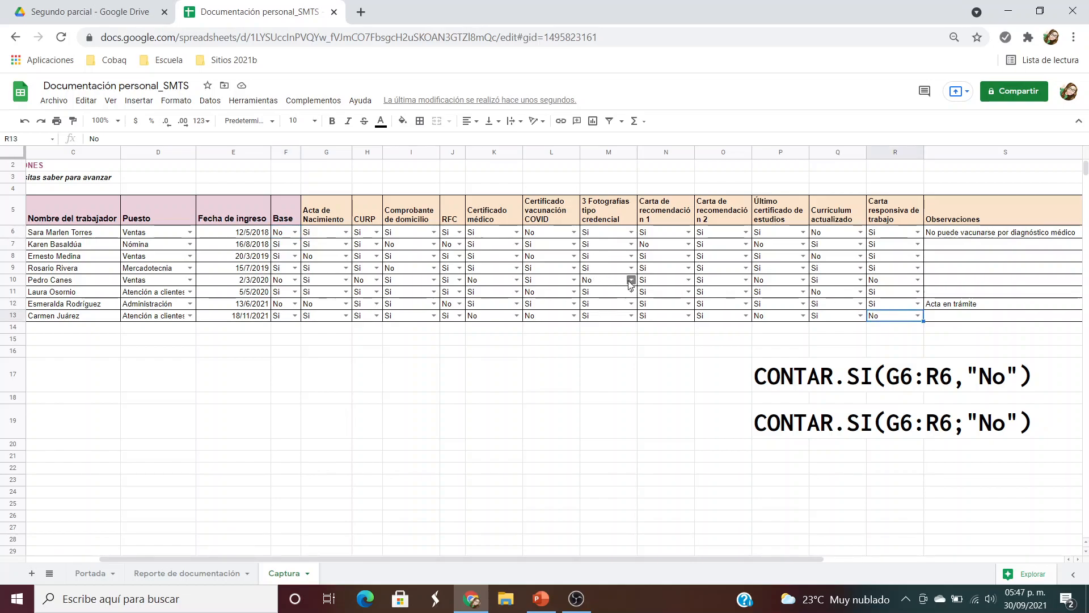
pyautogui.click(631, 280)
pyautogui.click(603, 310)
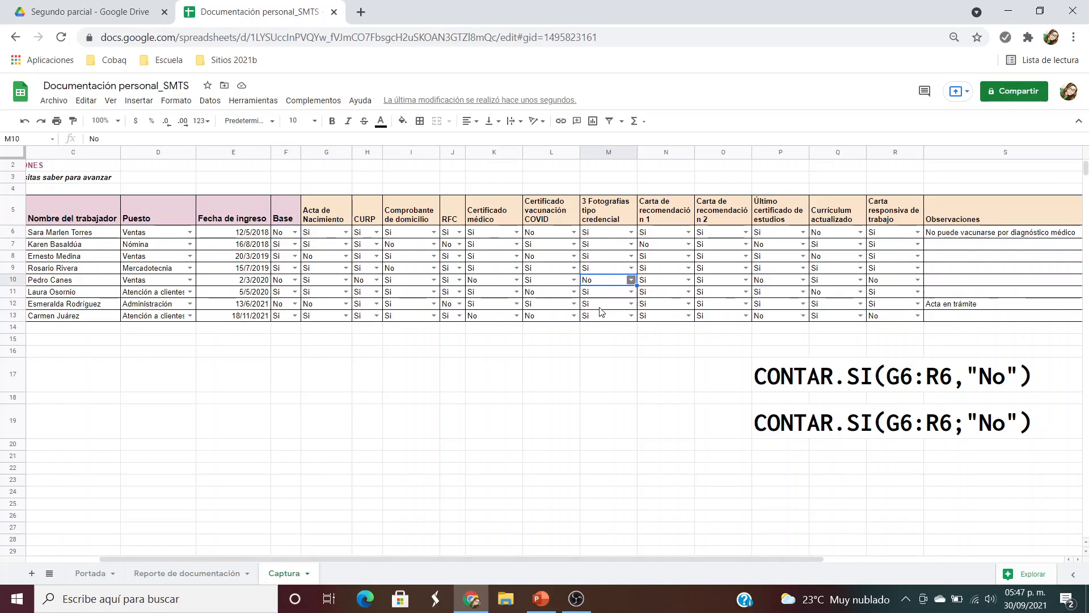
# Choose No from the drop-down list in K8 under Certificado médico
pyautogui.click(481, 257)
pyautogui.click(516, 256)
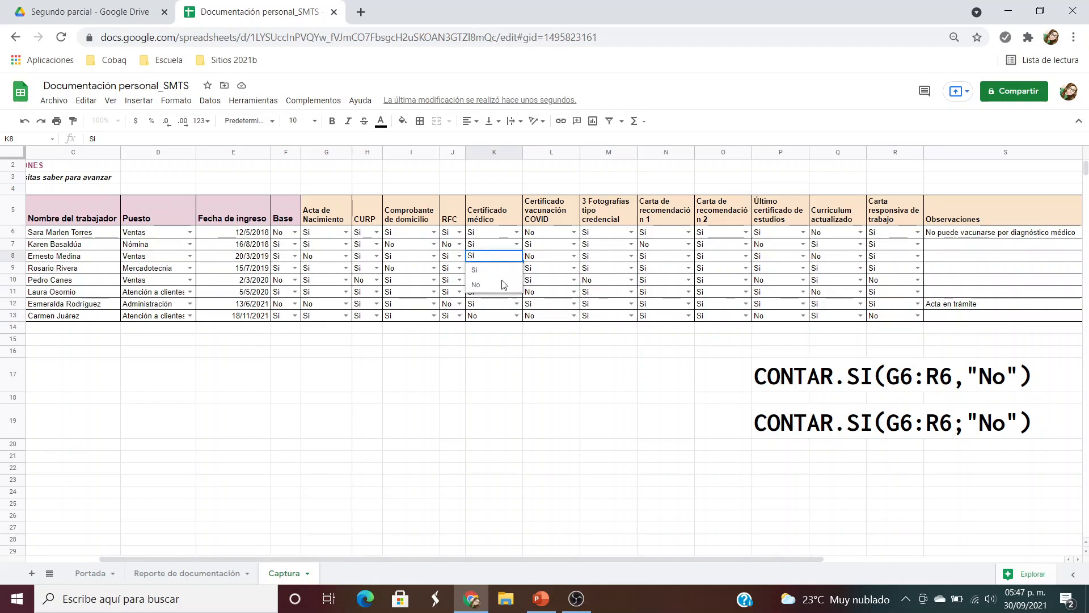
pyautogui.click(502, 284)
pyautogui.click(525, 375)
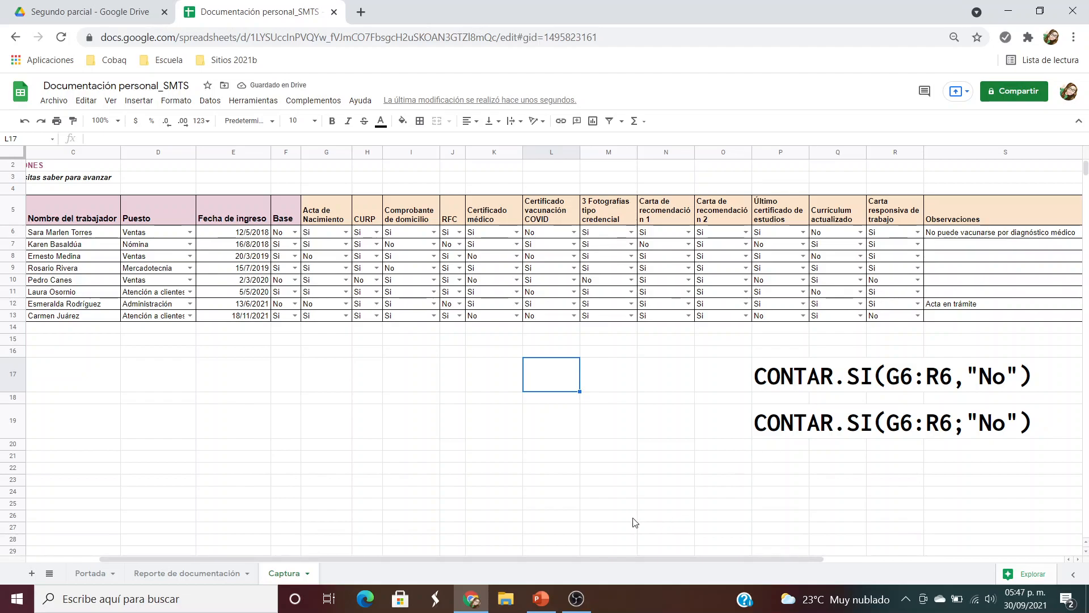
# Examine the Documentos faltantes column, comparing the formula in T6 with the sample CONTAR.SI formula in row 17
pyautogui.moveTo(644, 560); pyautogui.dragTo(726, 555)
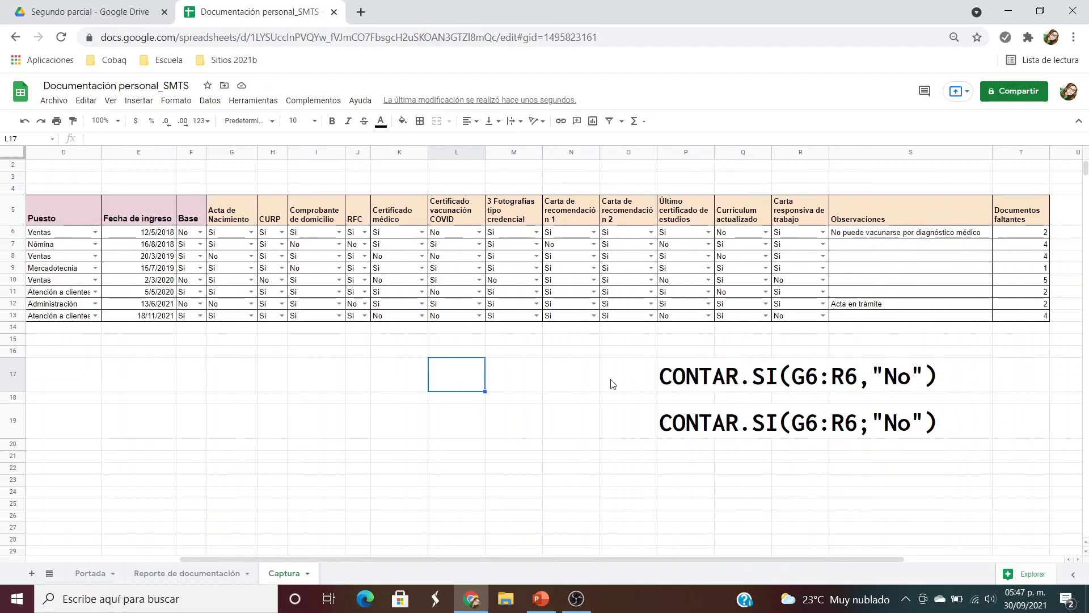
pyautogui.click(1021, 218)
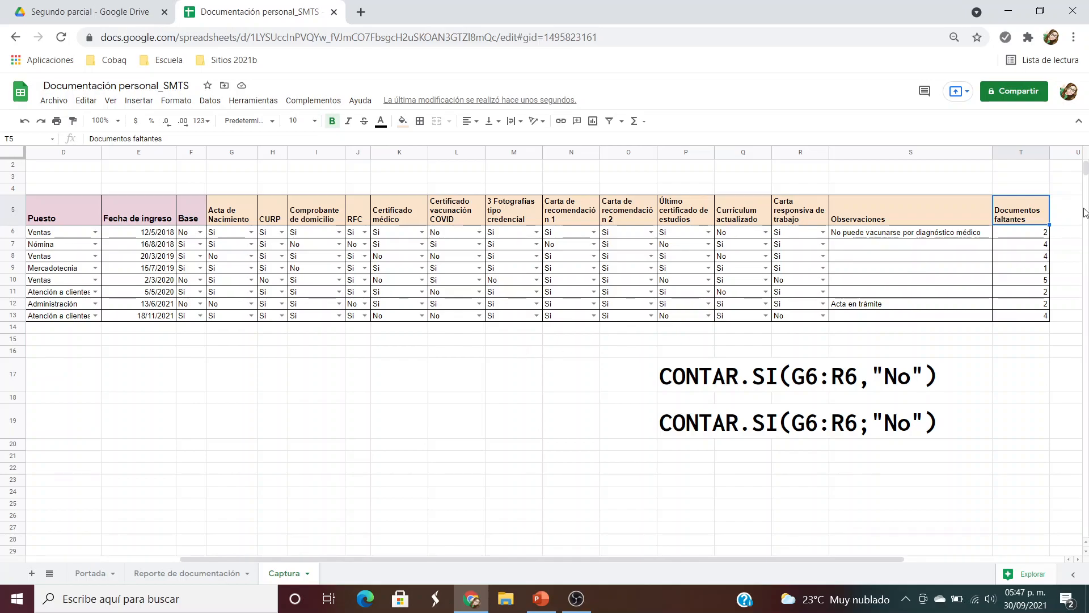
pyautogui.click(1040, 234)
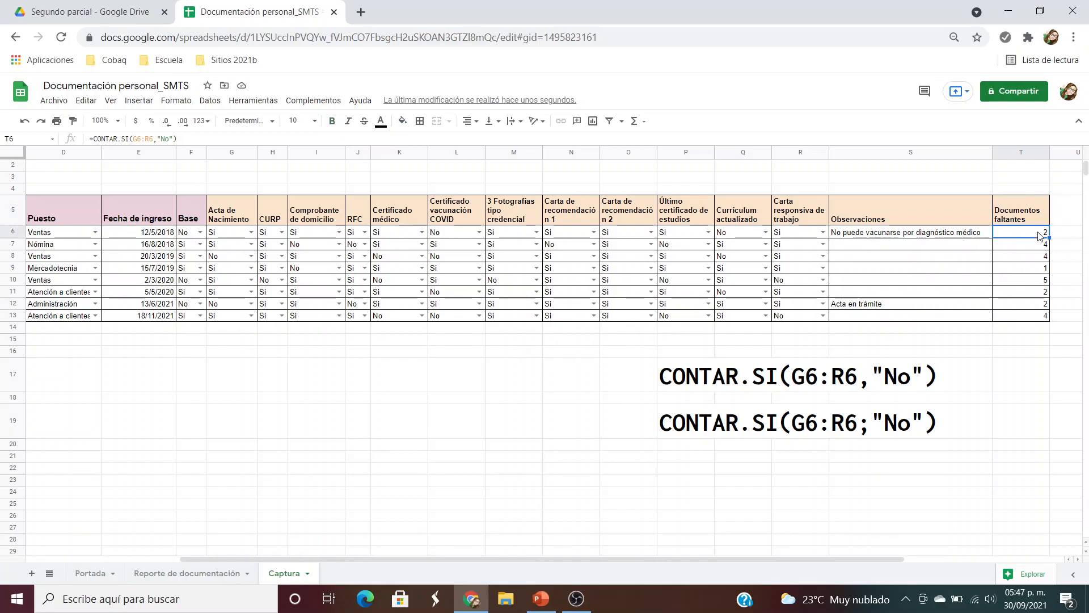
pyautogui.click(686, 381)
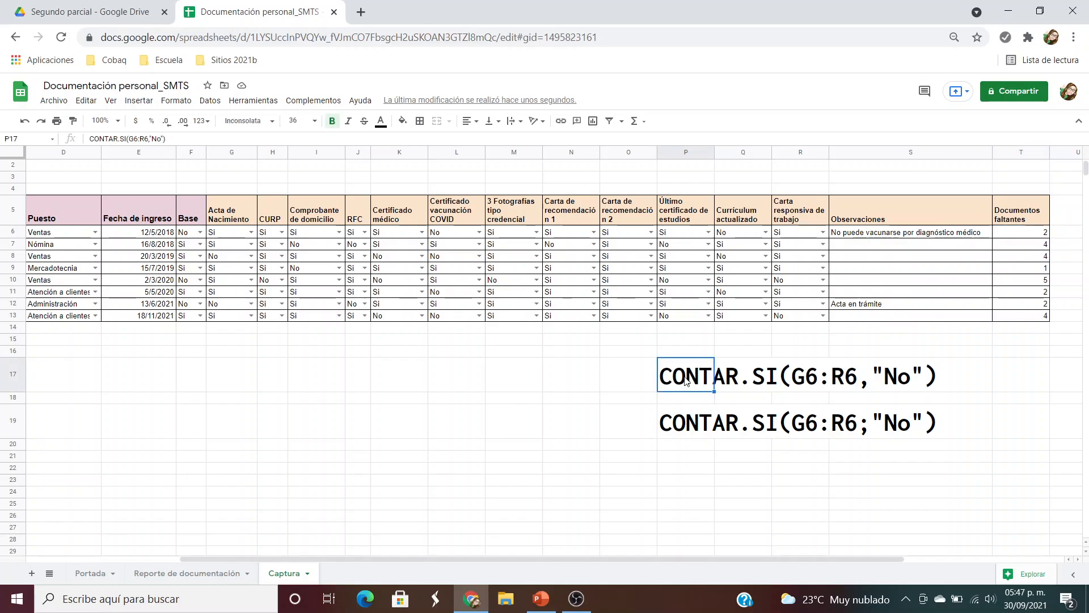
pyautogui.click(796, 385)
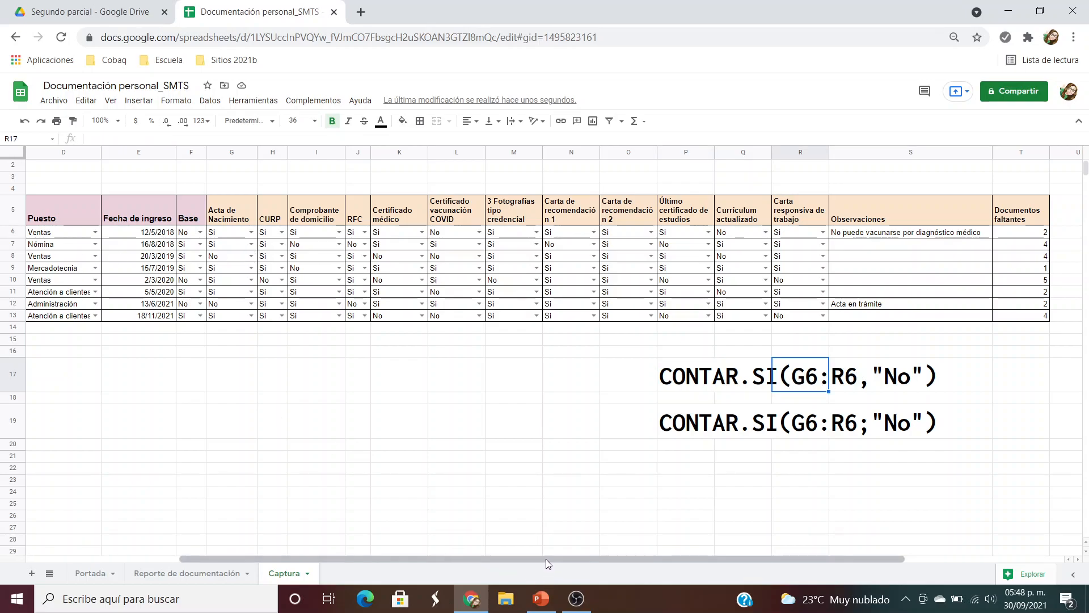
# Locate G6 and R6, the first and last cells of the range used in the CONTAR.SI formula
pyautogui.moveTo(545, 560); pyautogui.dragTo(391, 559)
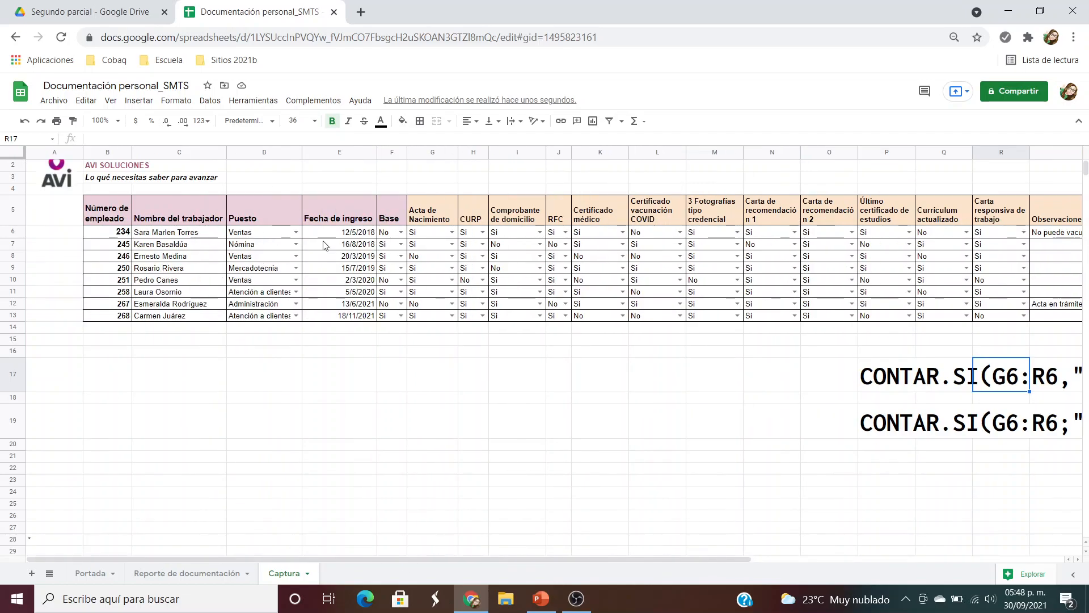
pyautogui.click(431, 233)
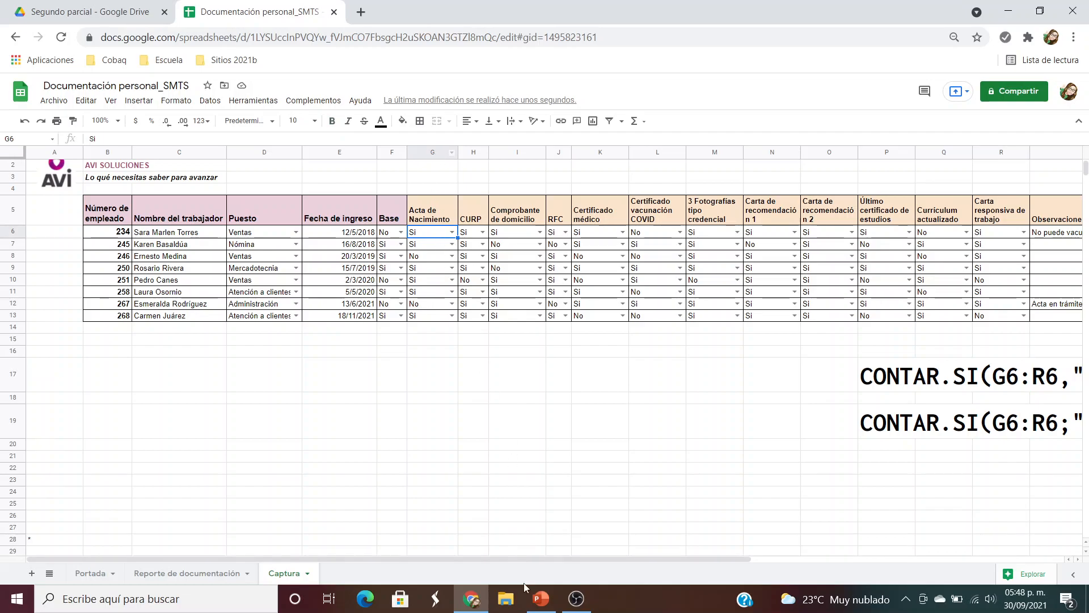
pyautogui.moveTo(511, 556); pyautogui.dragTo(589, 555)
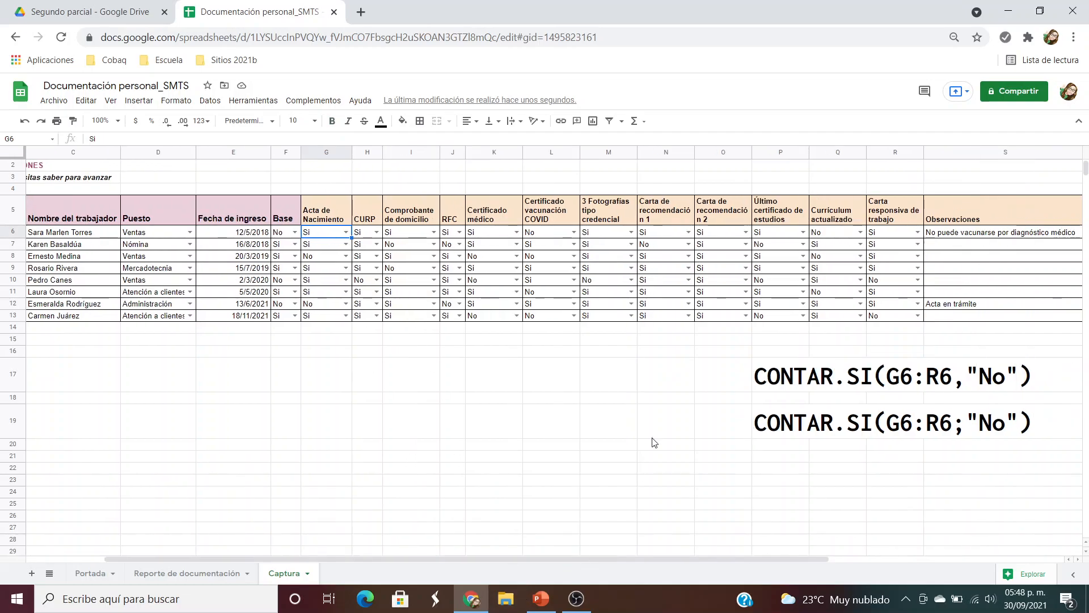
pyautogui.click(904, 237)
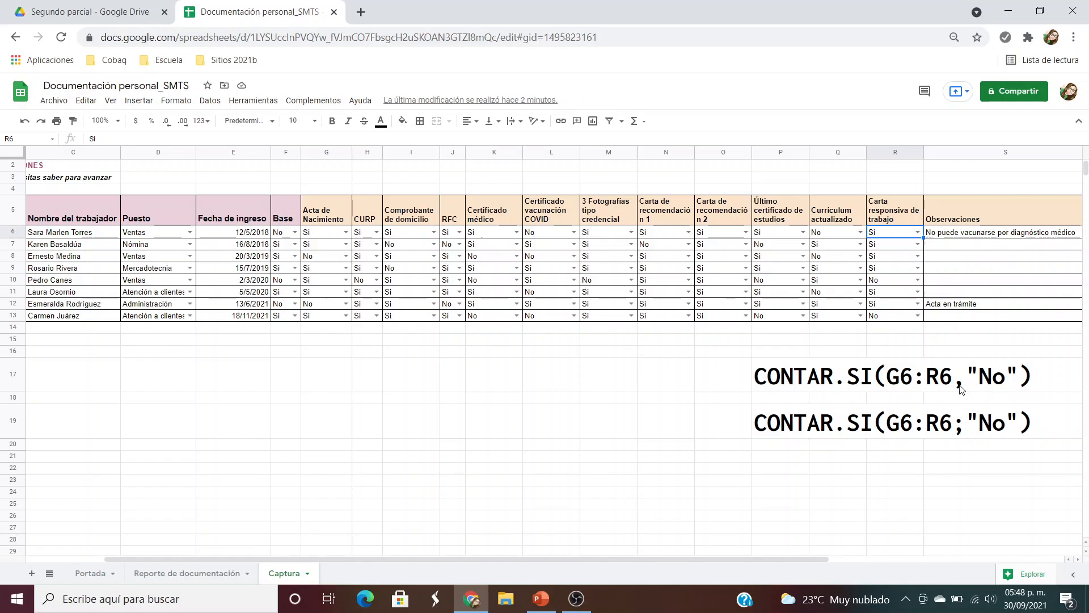
# Clear T6 under Documentos faltantes and enter the formula =CONTAR.SI (G6:R6,"No")
pyautogui.moveTo(670, 559); pyautogui.dragTo(769, 544)
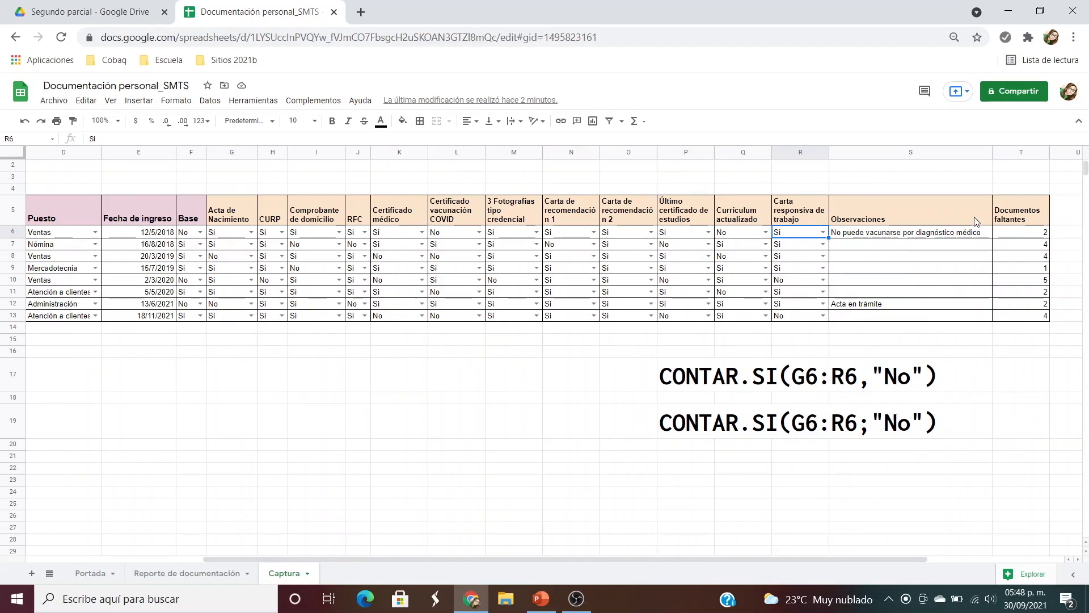
pyautogui.click(1020, 233)
pyautogui.press('Delete')
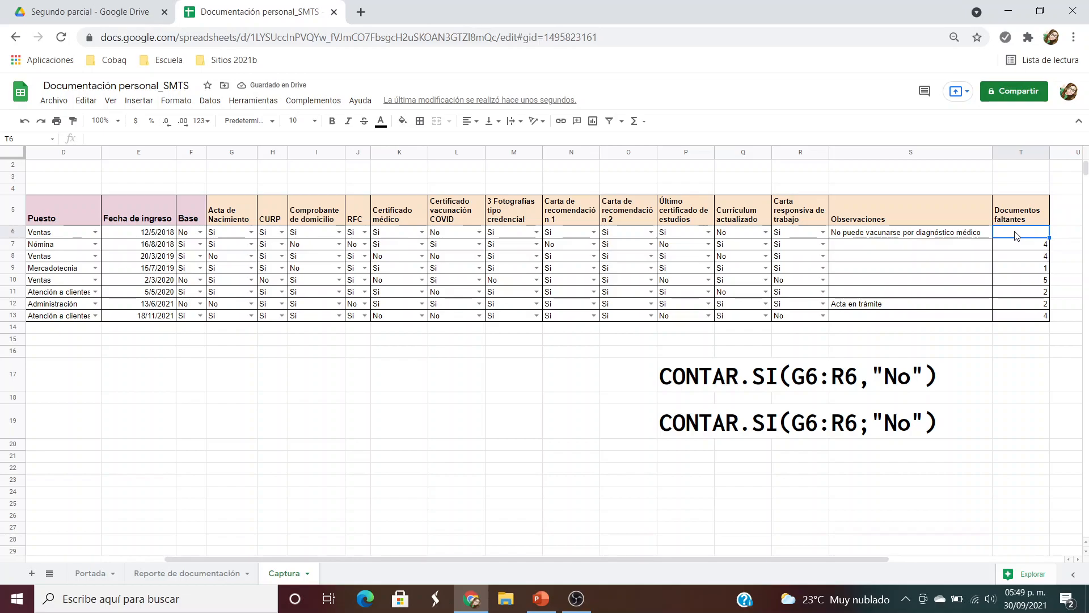
pyautogui.write('=CONTAR')
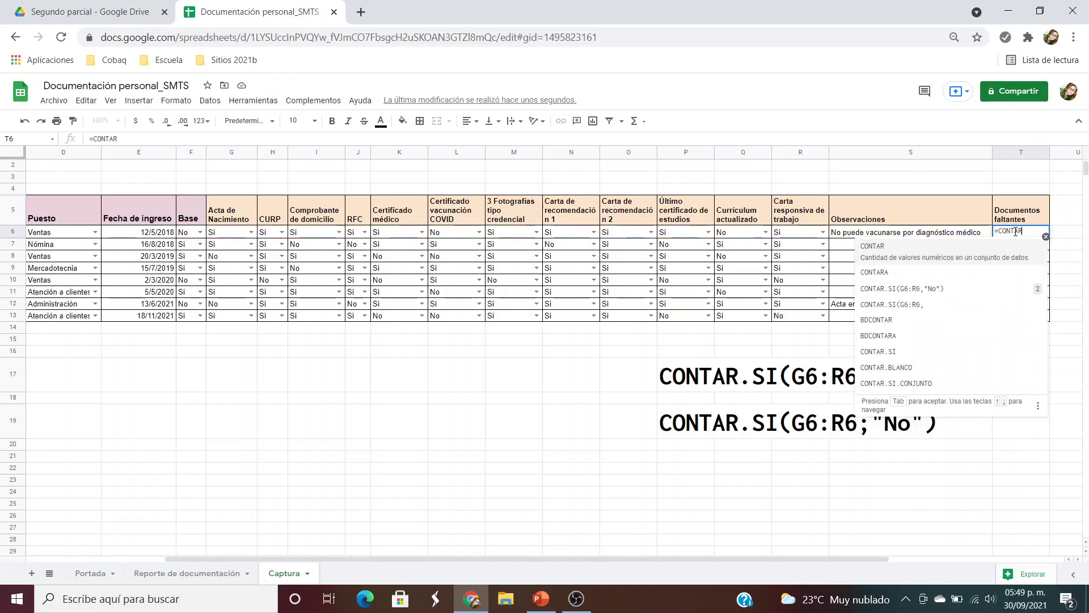
pyautogui.write('.SI')
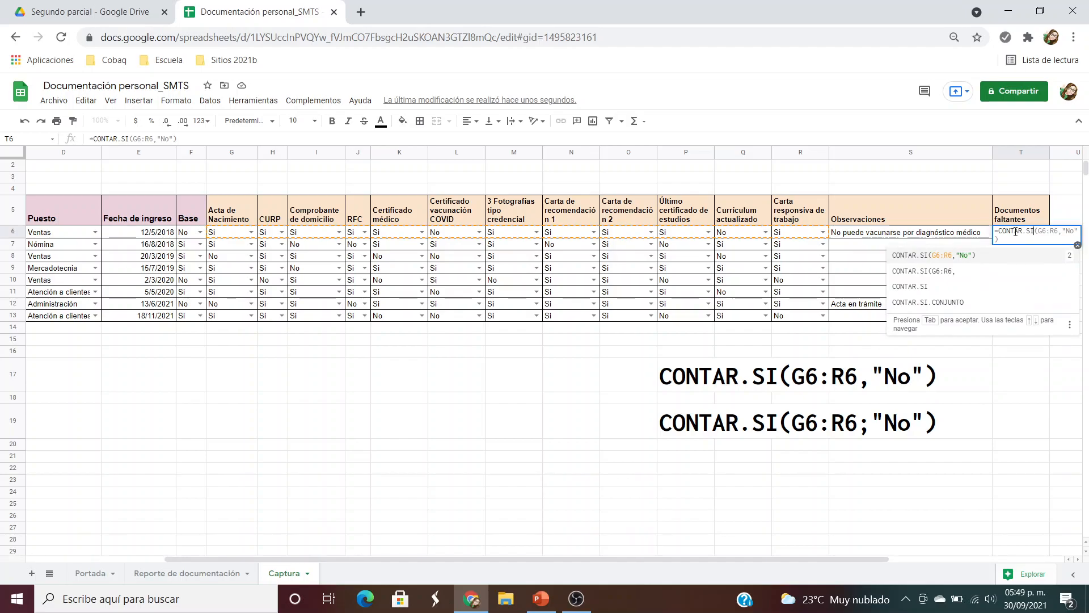
pyautogui.write(' (')
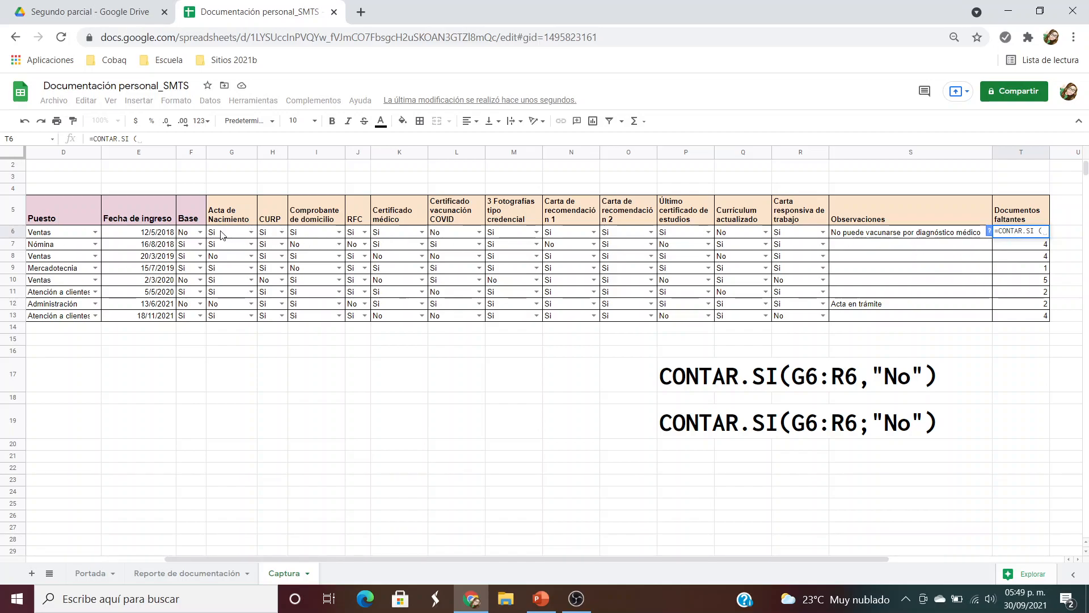
pyautogui.moveTo(221, 235); pyautogui.dragTo(787, 235)
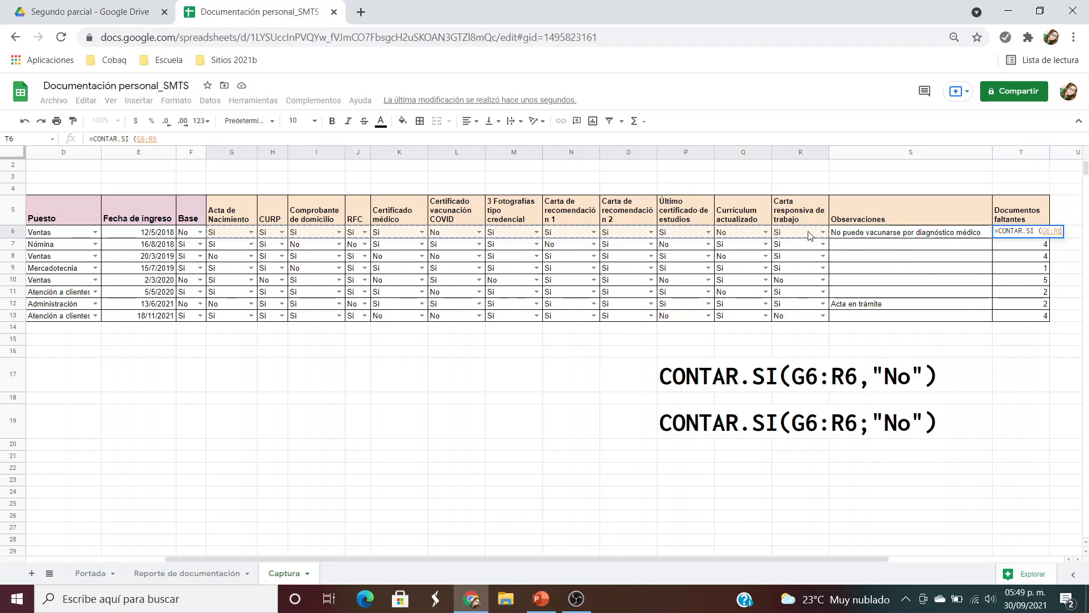
pyautogui.write(',"No')
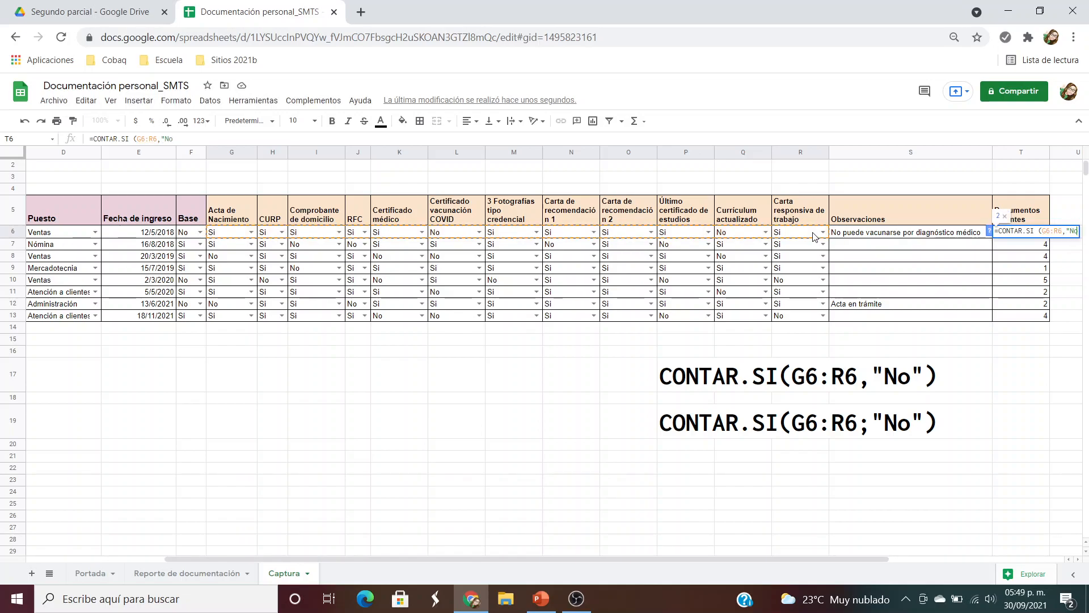
pyautogui.write('"')
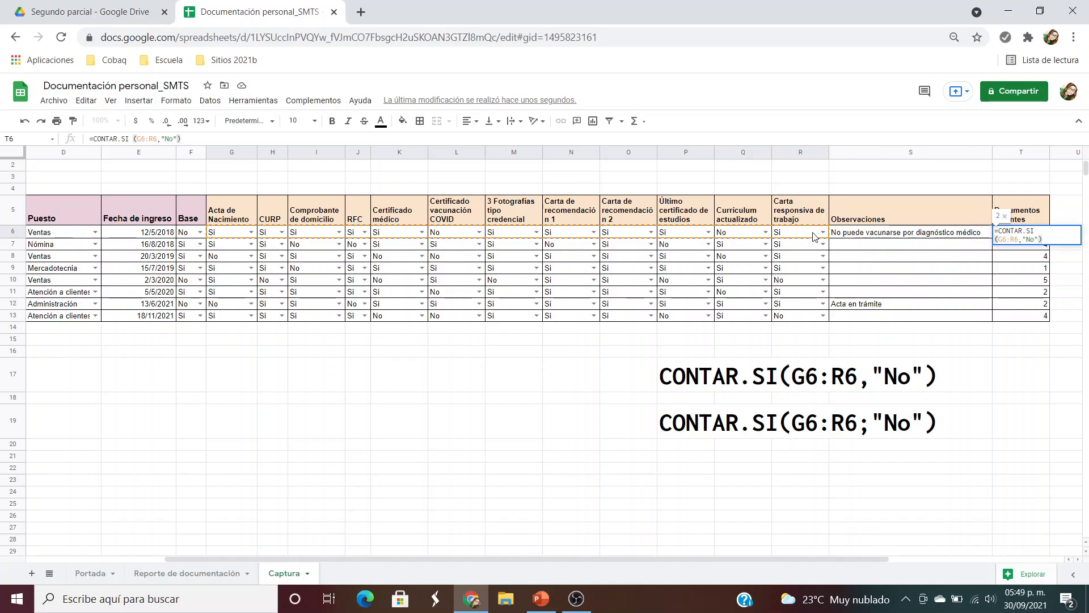
pyautogui.press('Return')
# Check the count in T6 against the No entries in Q6 and L6
pyautogui.click(1009, 233)
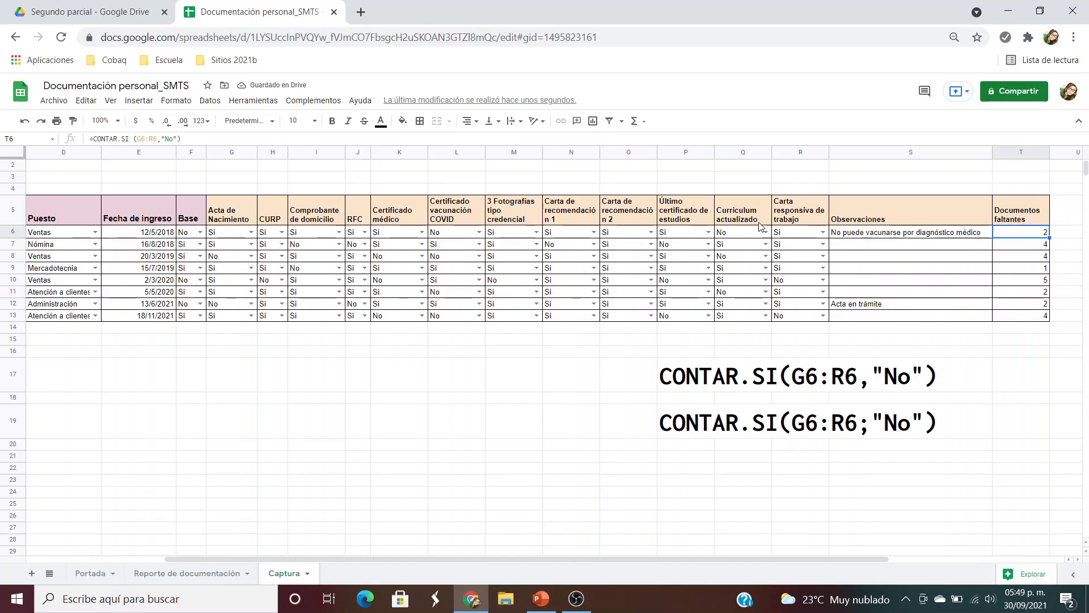
pyautogui.click(743, 232)
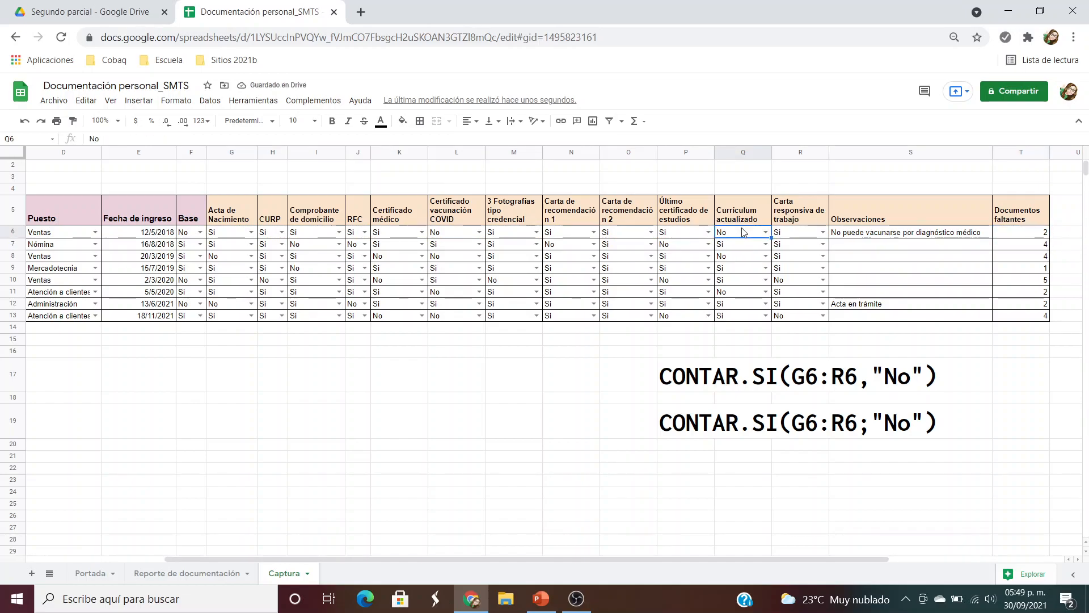
pyautogui.click(443, 234)
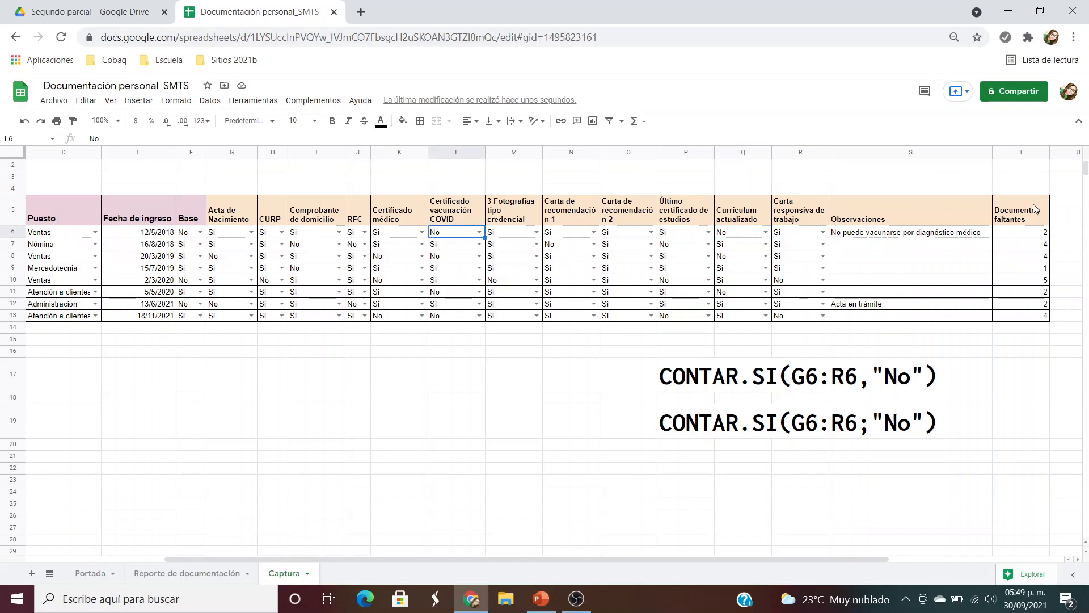
# Fill the T6 formula down the Documentos faltantes column to T13 and check the copied formula in T13
pyautogui.click(1001, 231)
pyautogui.moveTo(1048, 238); pyautogui.dragTo(1045, 318)
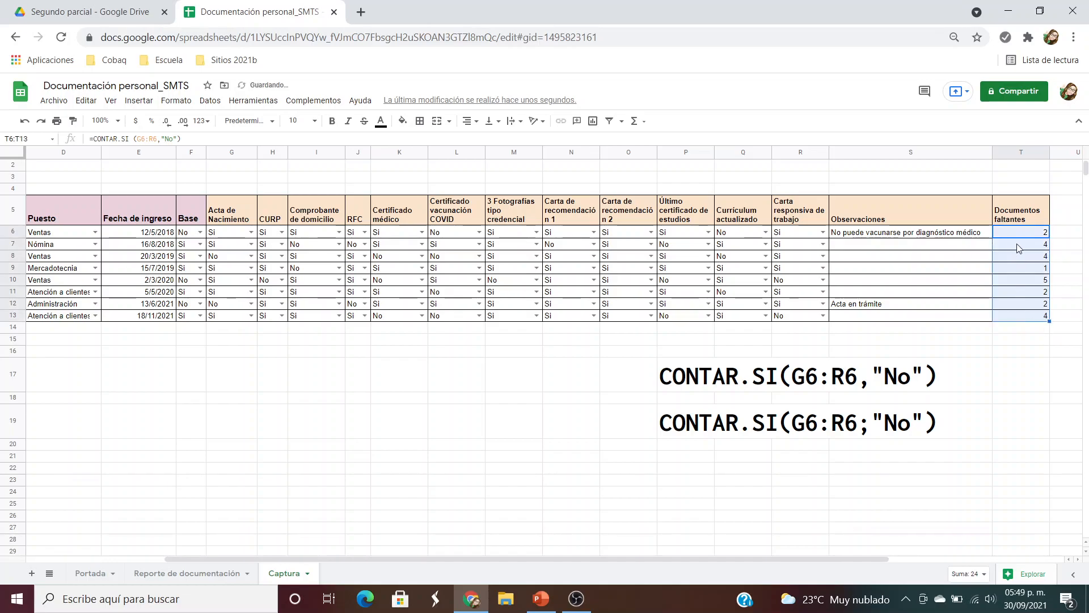
pyautogui.click(1026, 318)
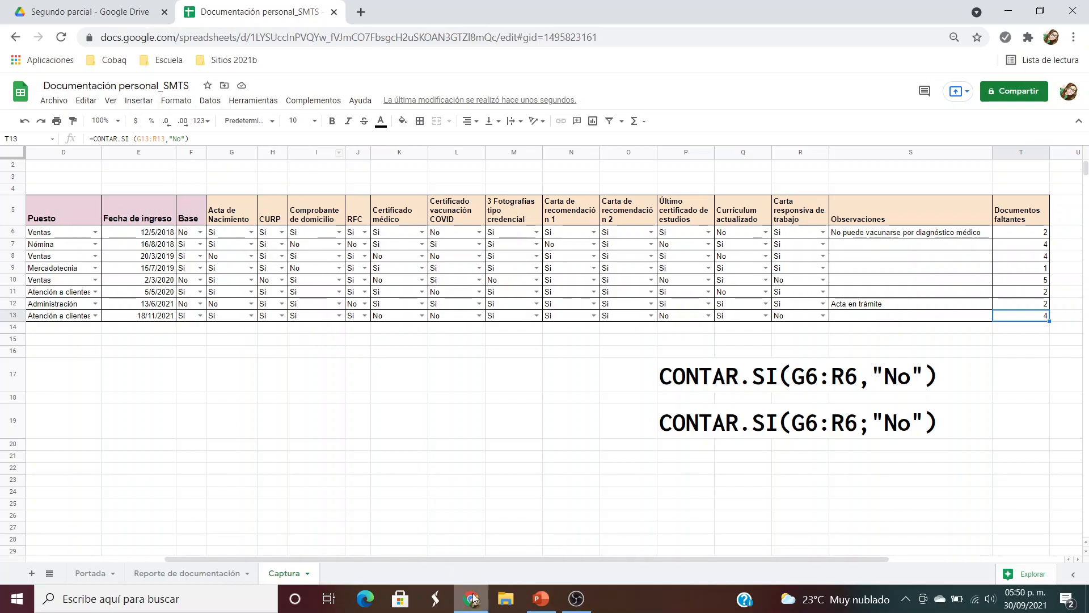
# Look over the empty cells just below the table, from the Número de empleado column to the RFC column
pyautogui.moveTo(468, 557); pyautogui.dragTo(375, 560)
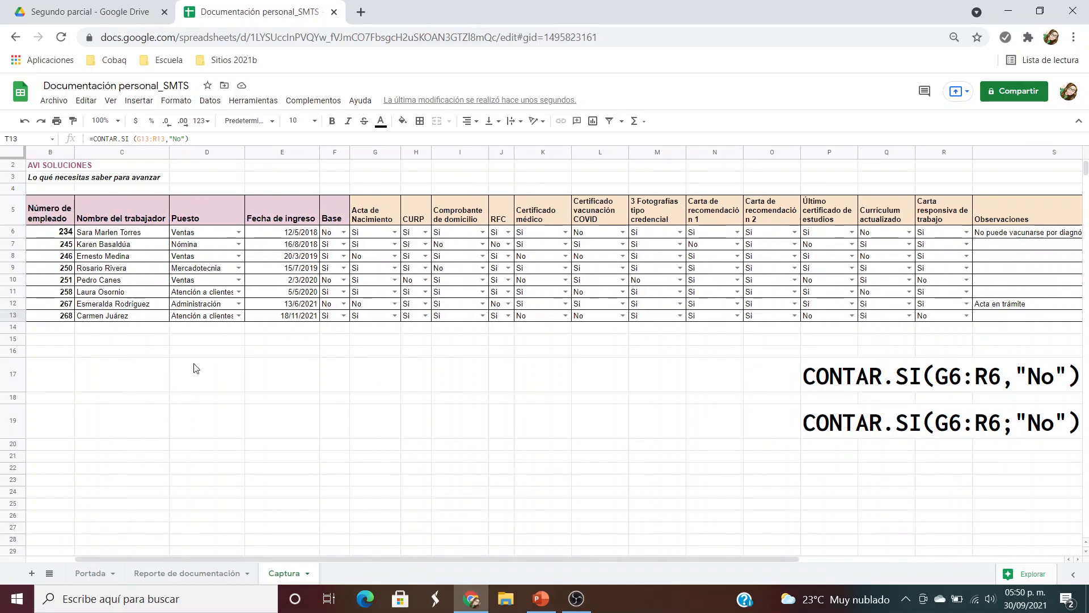
pyautogui.click(64, 335)
pyautogui.click(114, 336)
pyautogui.click(287, 336)
pyautogui.click(379, 341)
pyautogui.click(420, 328)
pyautogui.click(502, 328)
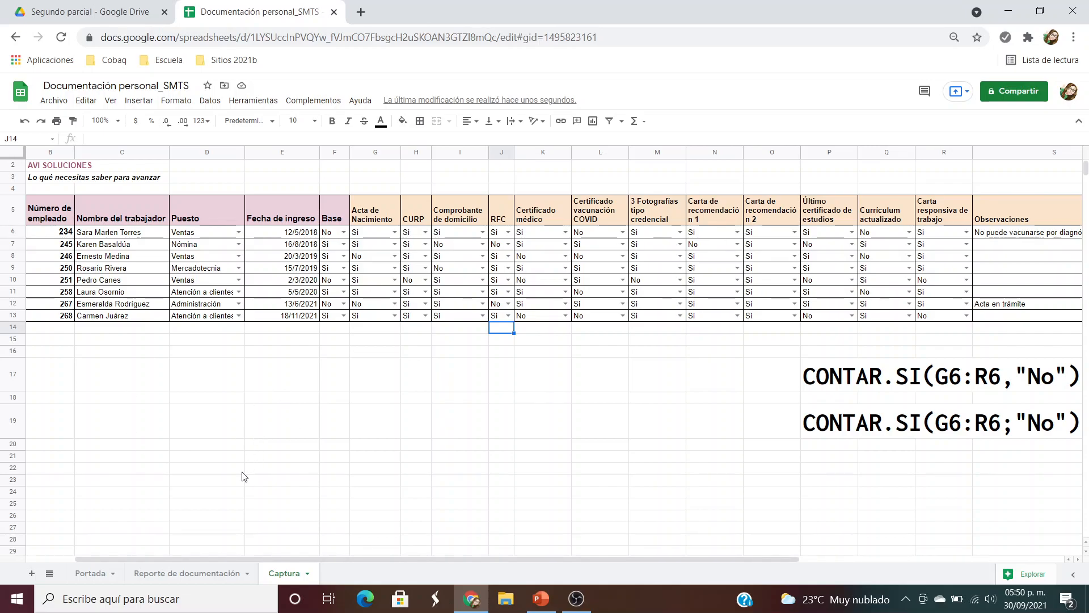
# Open the Reporte de documentación sheet and look over its company name, slogan and logo
pyautogui.click(198, 574)
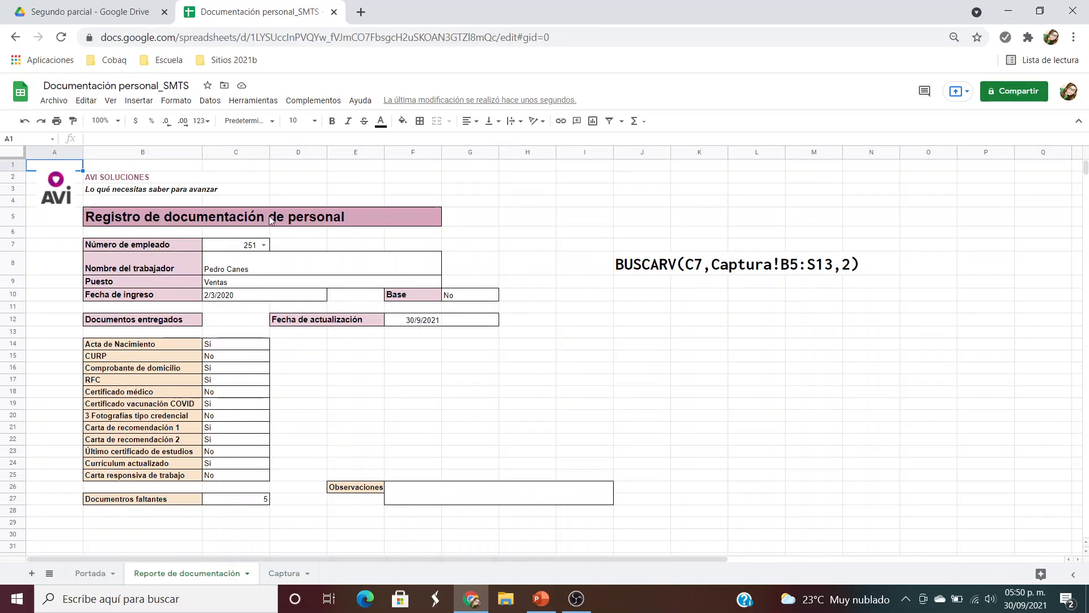
pyautogui.click(292, 574)
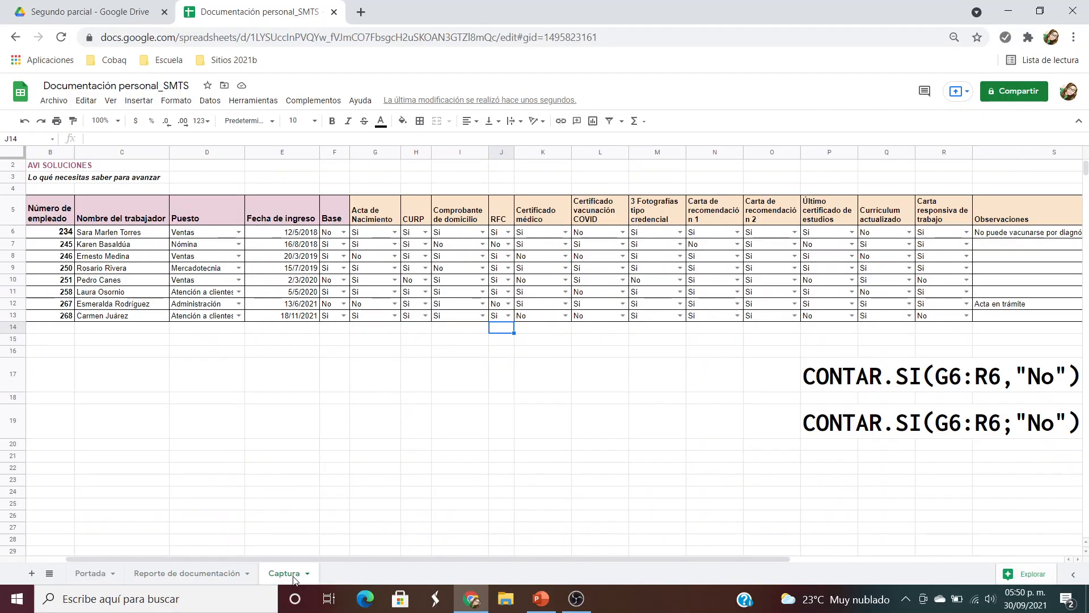
pyautogui.click(162, 576)
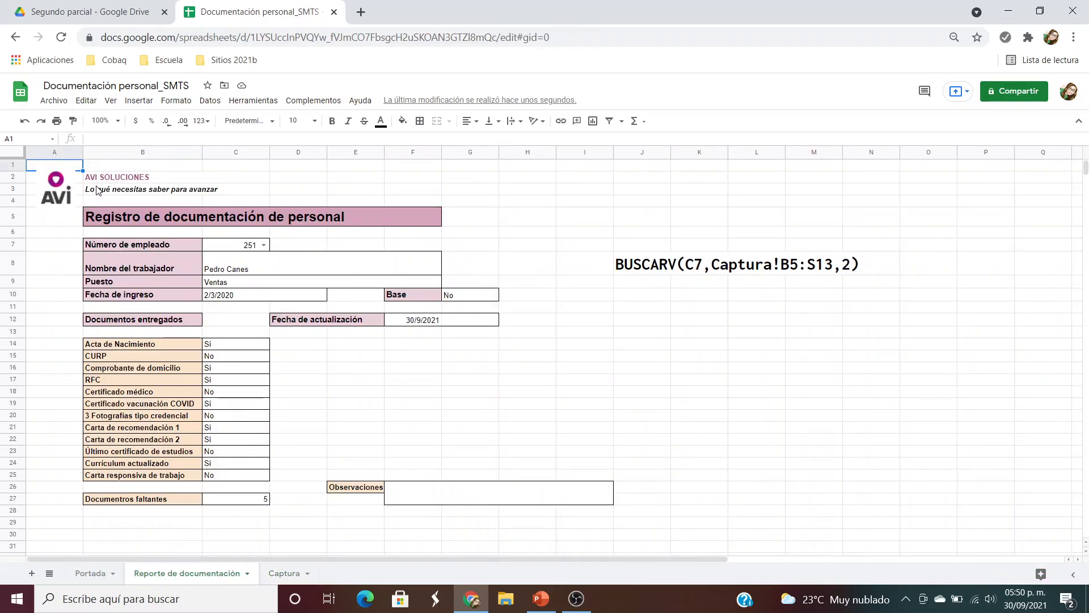
pyautogui.click(104, 177)
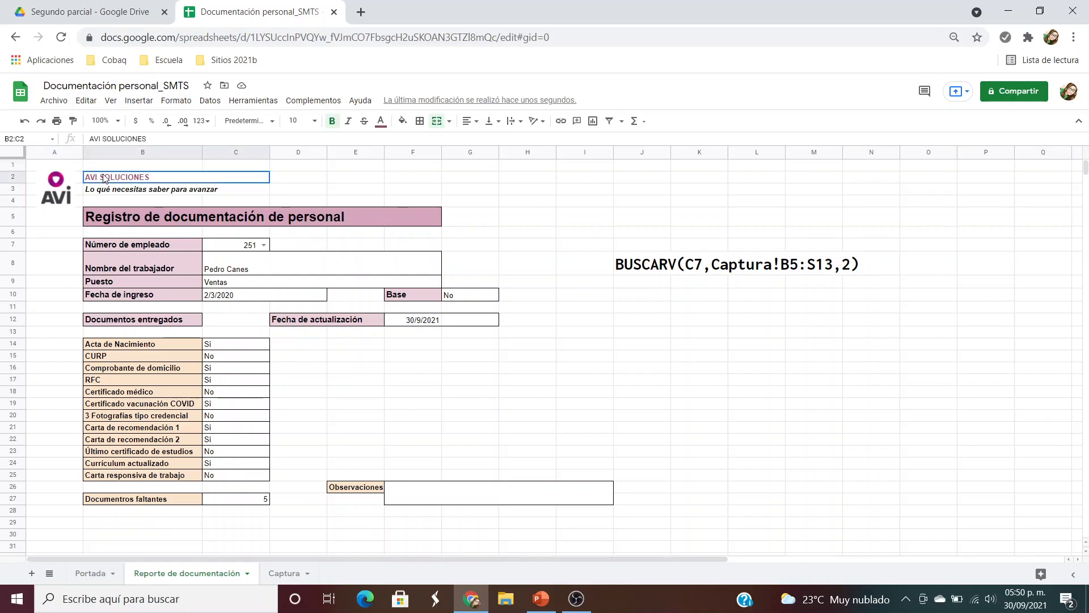
pyautogui.click(111, 191)
pyautogui.click(60, 195)
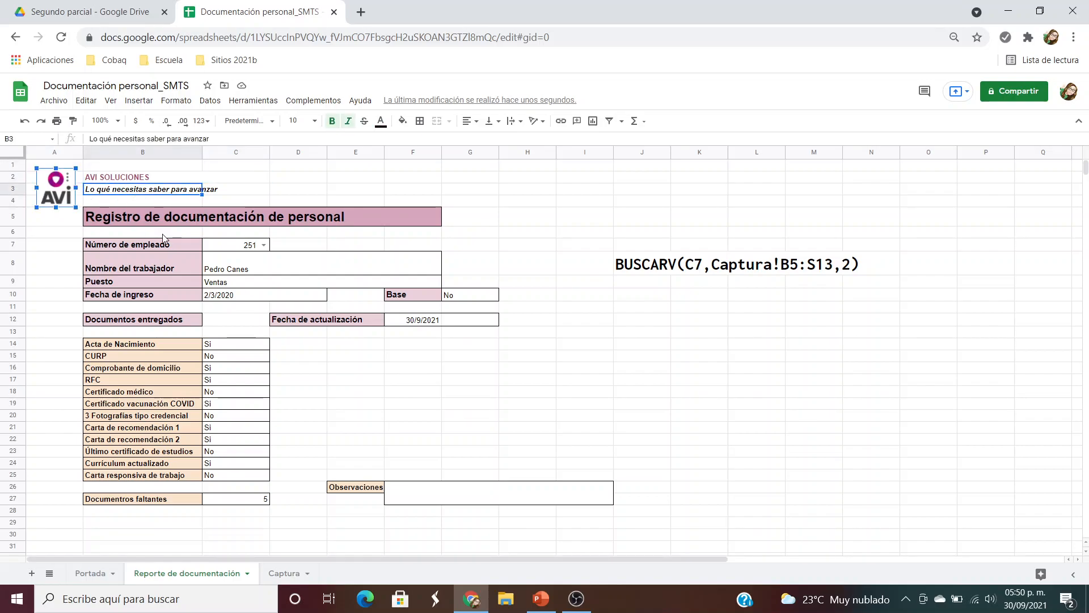
# Check the merged cells and font size of the Registro de documentación de personal title
pyautogui.click(123, 222)
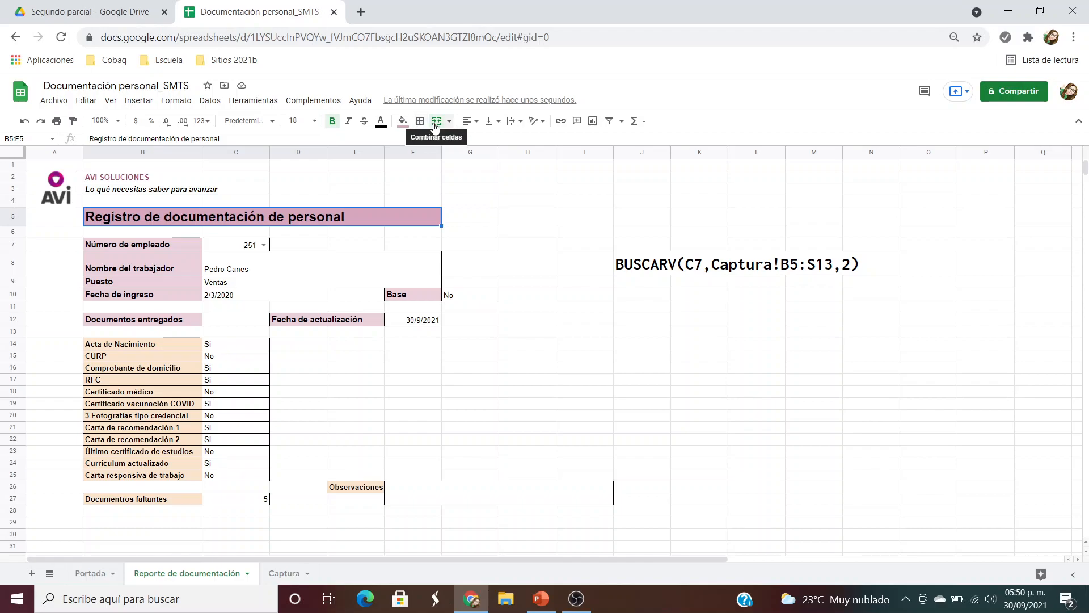
pyautogui.click(317, 126)
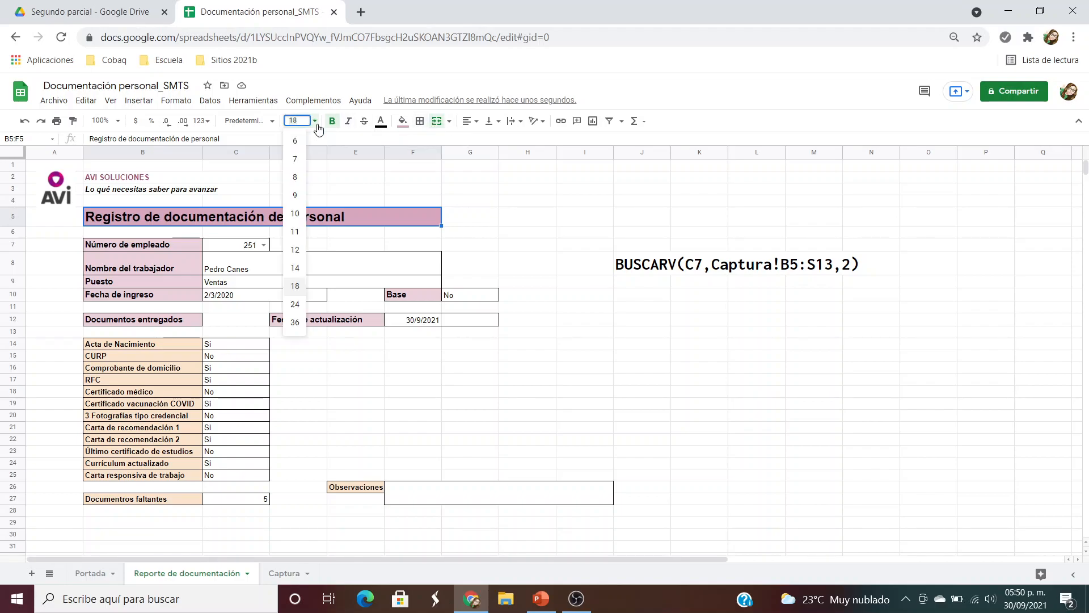
pyautogui.click(582, 221)
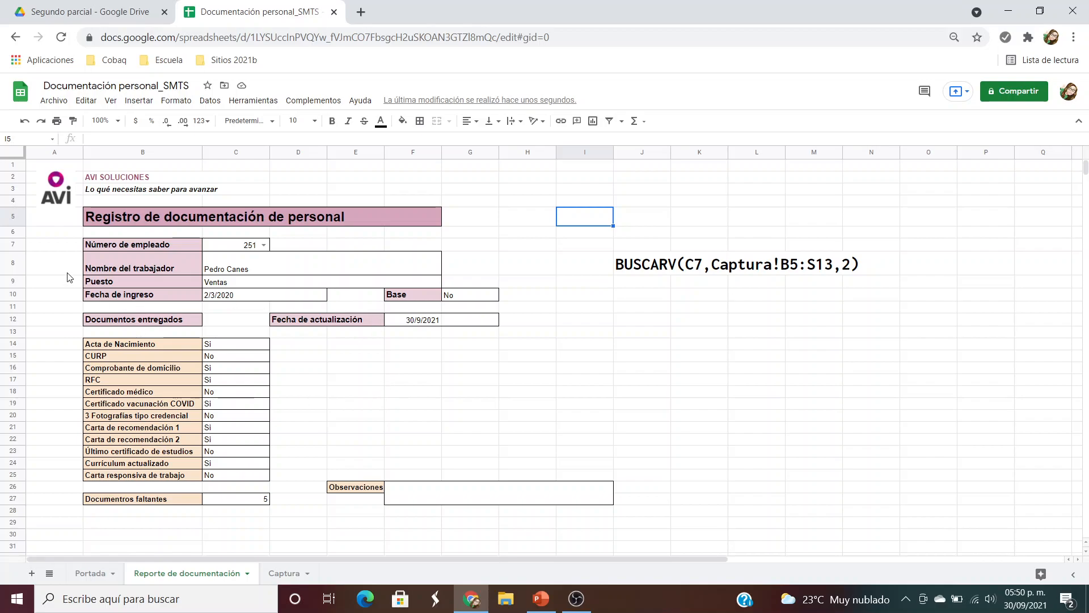
# Look over the report labels from Número de empleado down to Fecha de ingreso
pyautogui.click(146, 242)
pyautogui.click(154, 268)
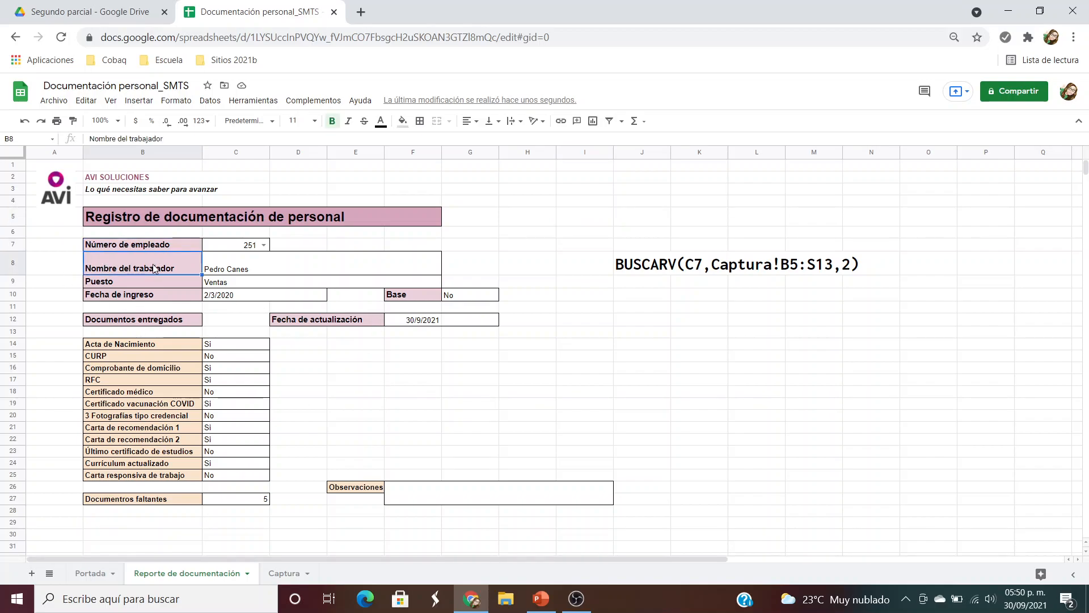
pyautogui.click(147, 281)
pyautogui.click(145, 294)
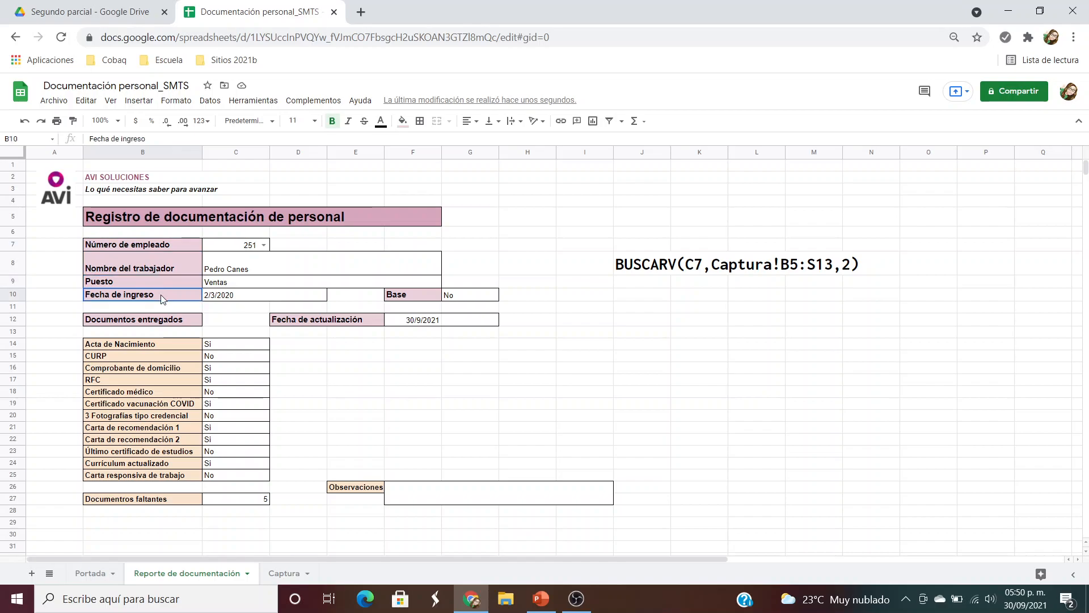
# Clear the Nombre del trabajador cell C8 and enter the formula =BUSCARV(C7,Captura!B5:S13,2)
pyautogui.click(245, 265)
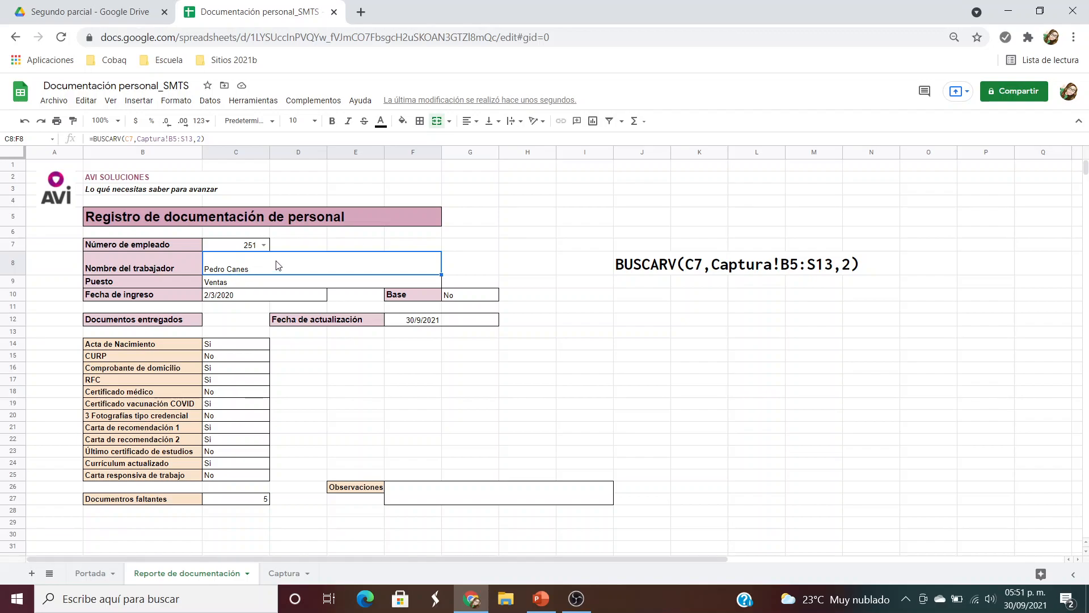
pyautogui.press('Delete')
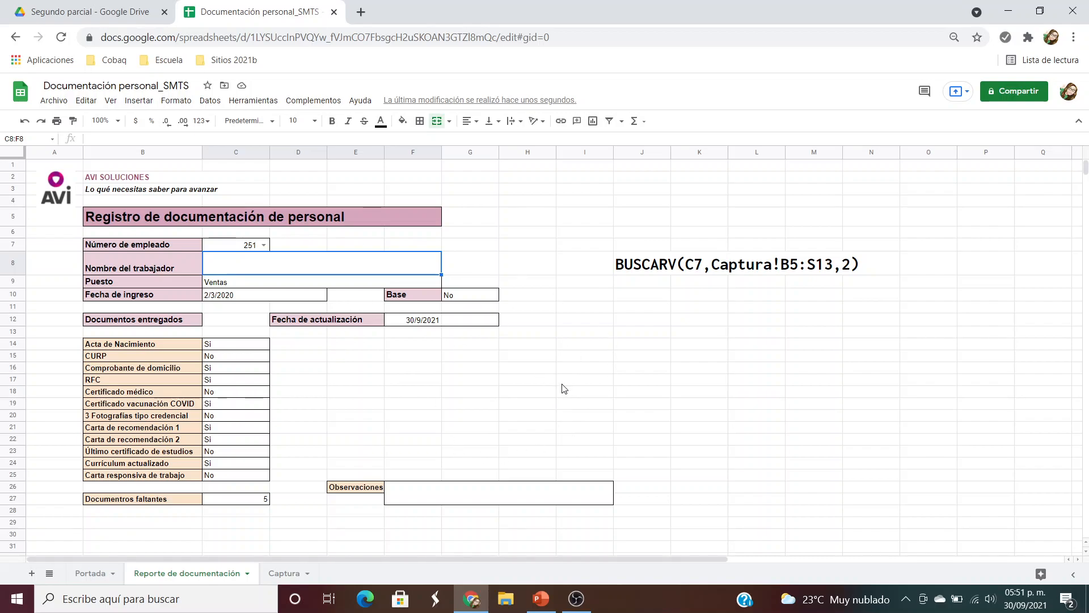
pyautogui.write('=BUSCARV(C7,Captura!B5:S13,2)')
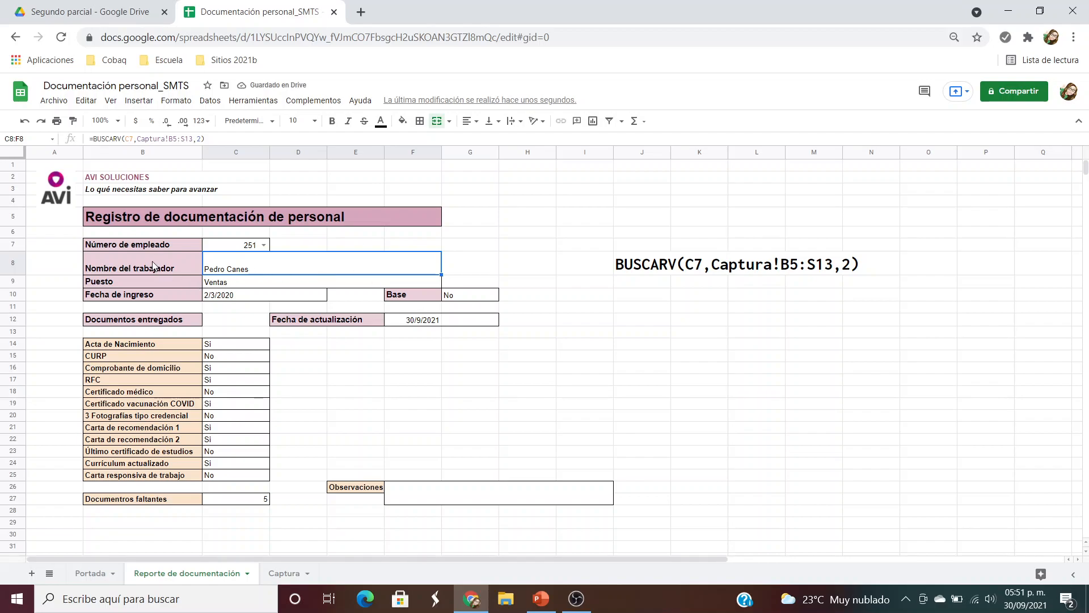
# Test the lookup by choosing the sixth, the fourth and finally the first listed employee number in C7
pyautogui.click(264, 245)
pyautogui.click(230, 338)
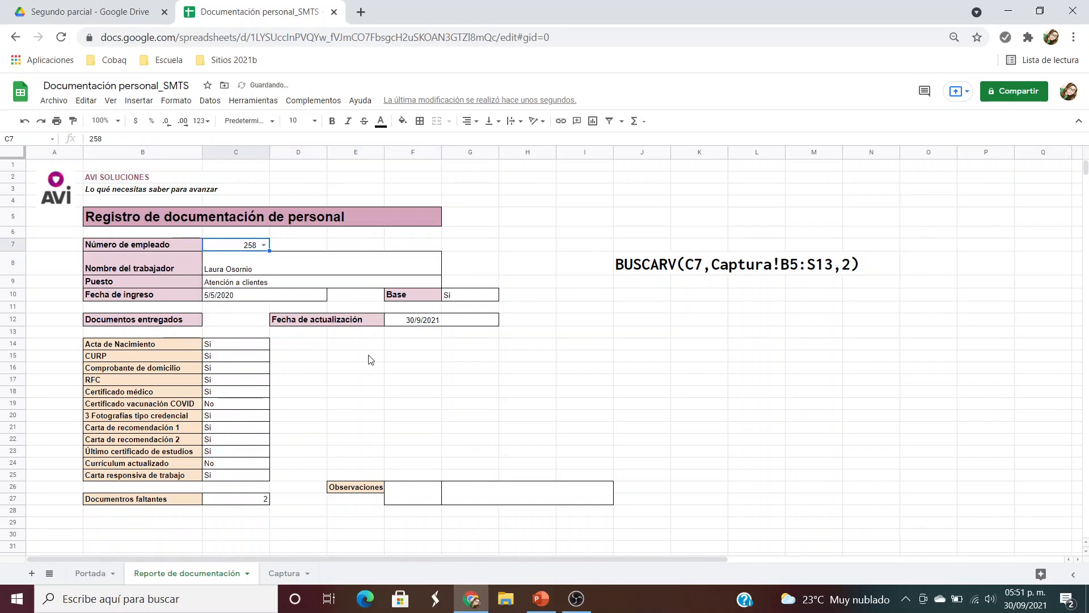
pyautogui.doubleClick(261, 245)
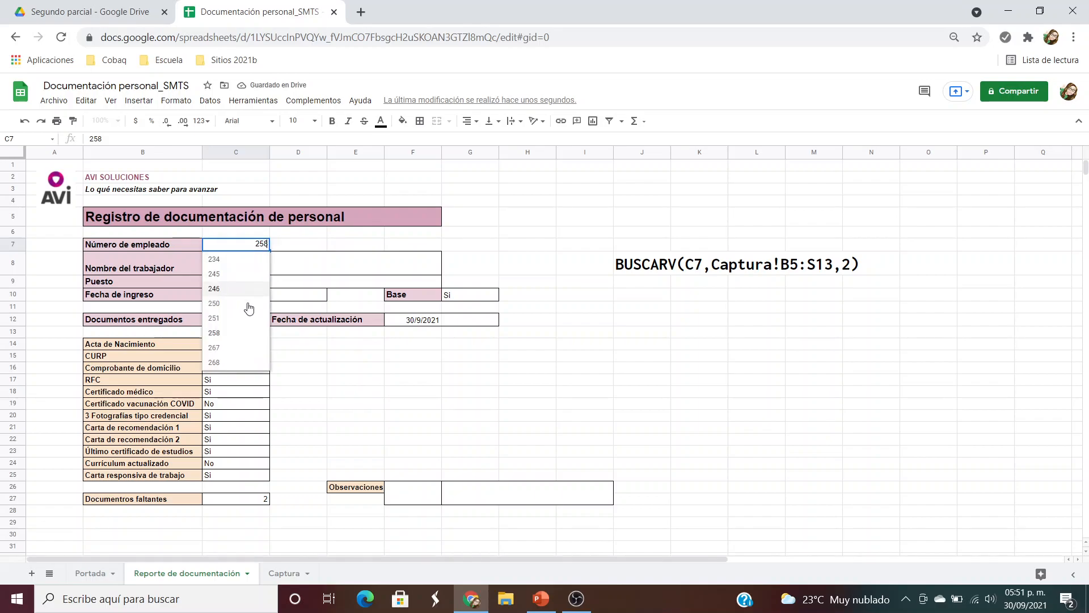
pyautogui.click(220, 303)
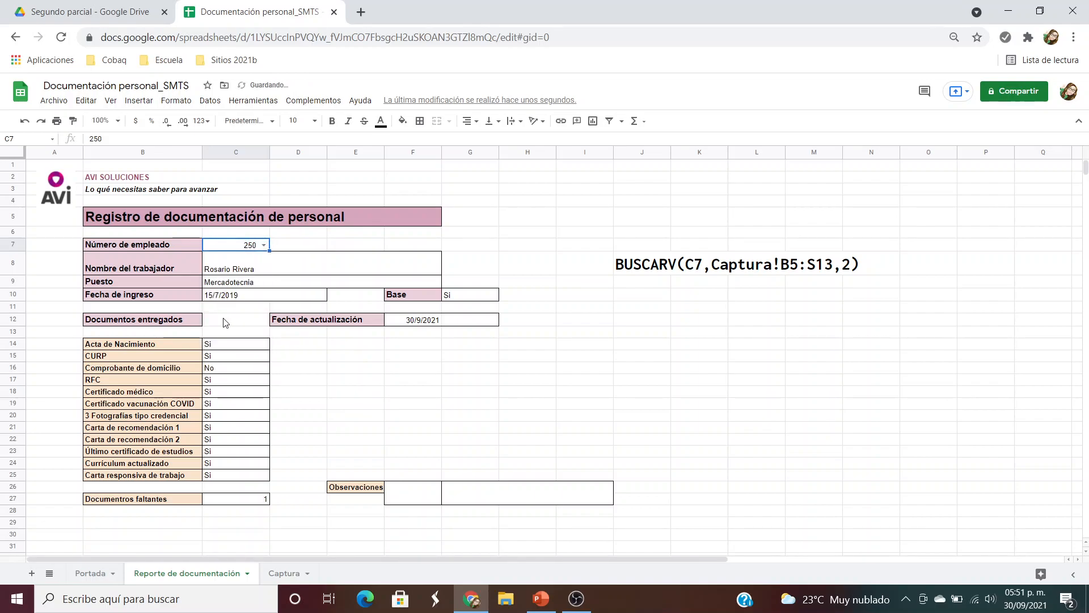
pyautogui.click(264, 245)
pyautogui.click(219, 262)
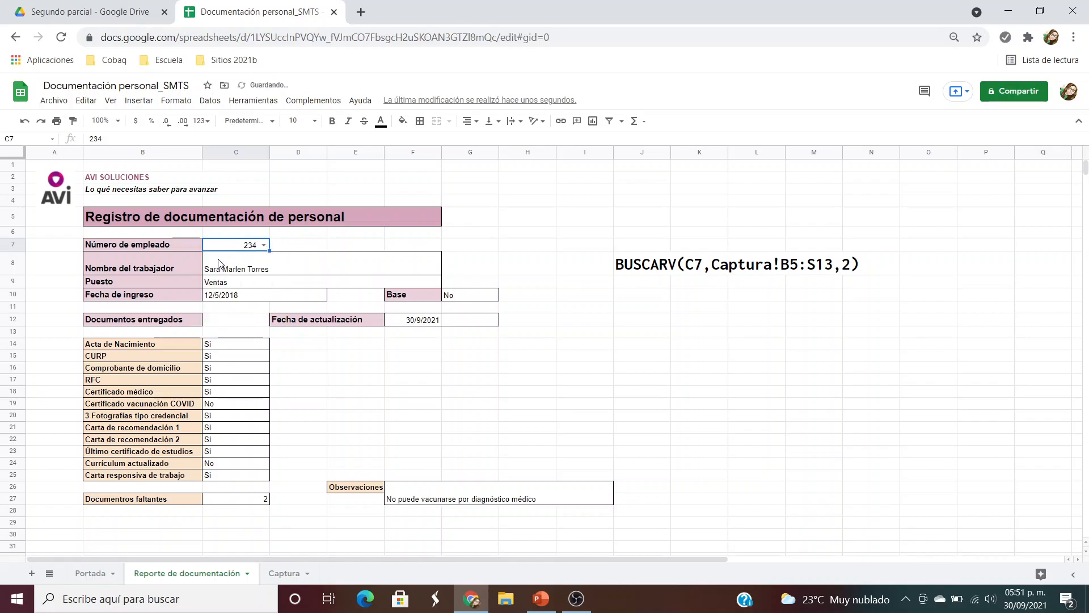
# Compare the employee number list in C7 with the Número de empleado column on the Captura sheet
pyautogui.click(284, 573)
pyautogui.click(188, 573)
pyautogui.click(264, 245)
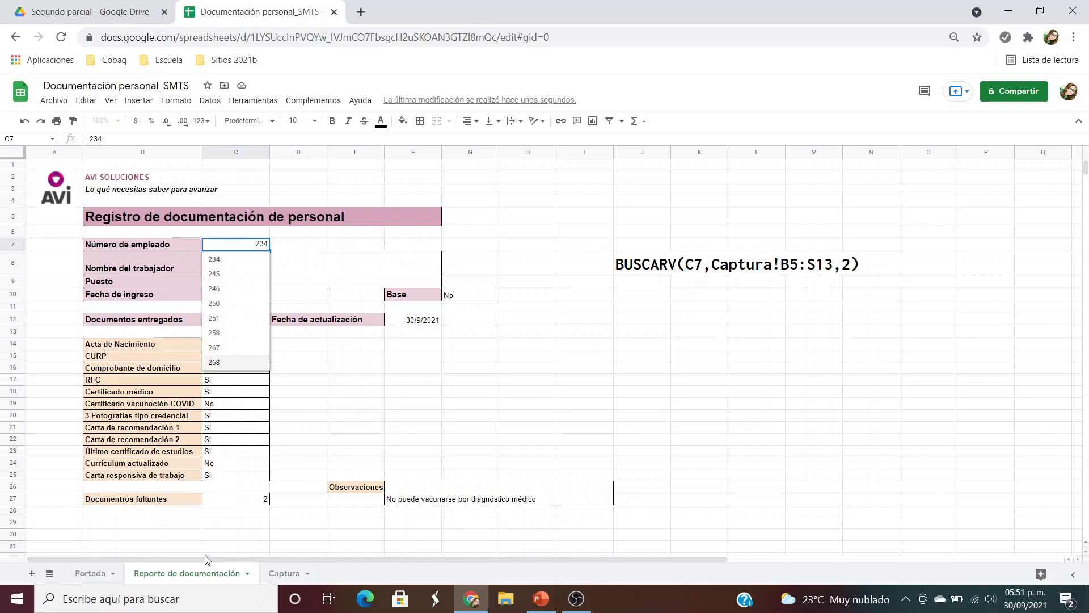
pyautogui.click(283, 572)
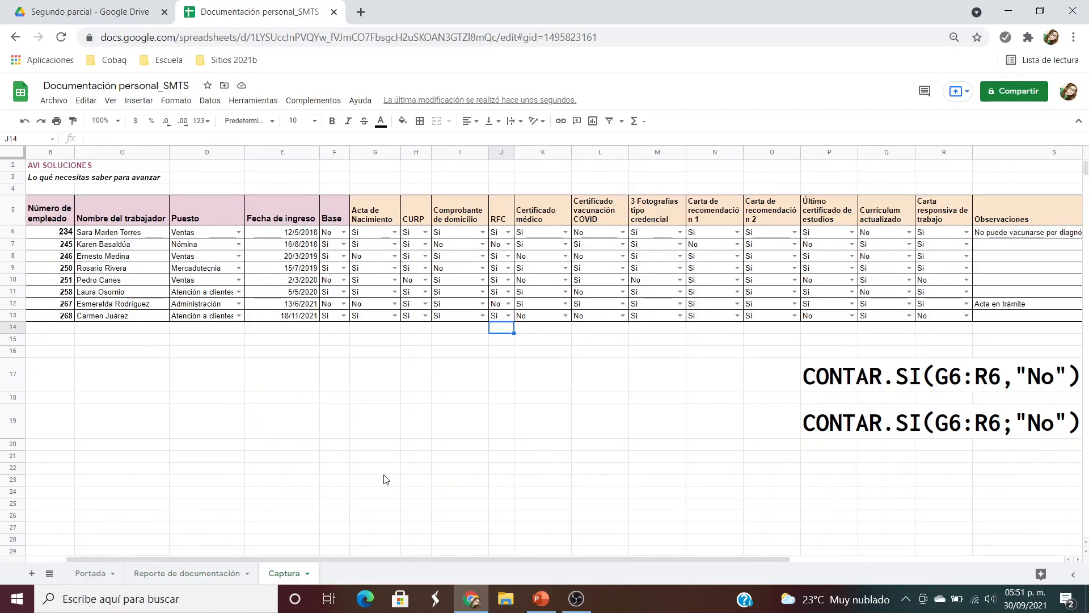
pyautogui.moveTo(598, 559); pyautogui.dragTo(430, 559)
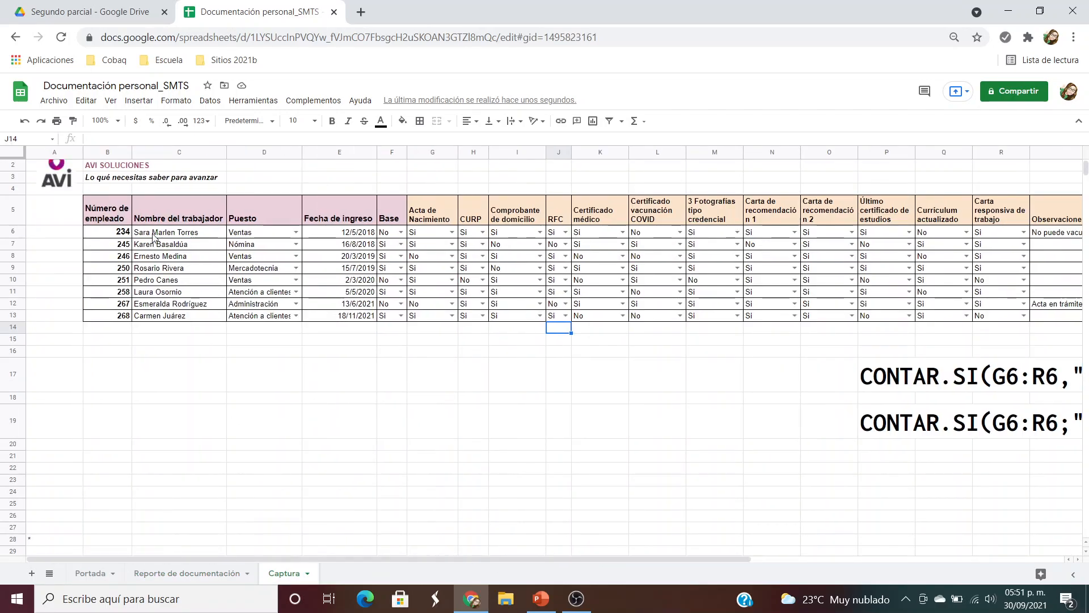
pyautogui.click(192, 574)
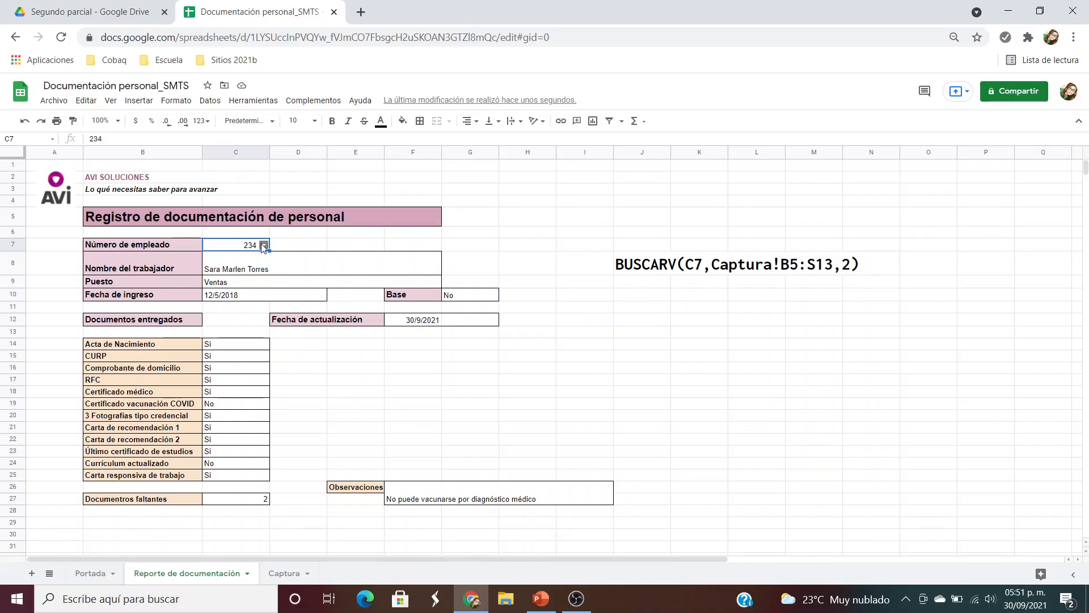
# Add data validation to D7 on the report sheet as a drop-down list from the range Captura!B6:B13
pyautogui.click(295, 248)
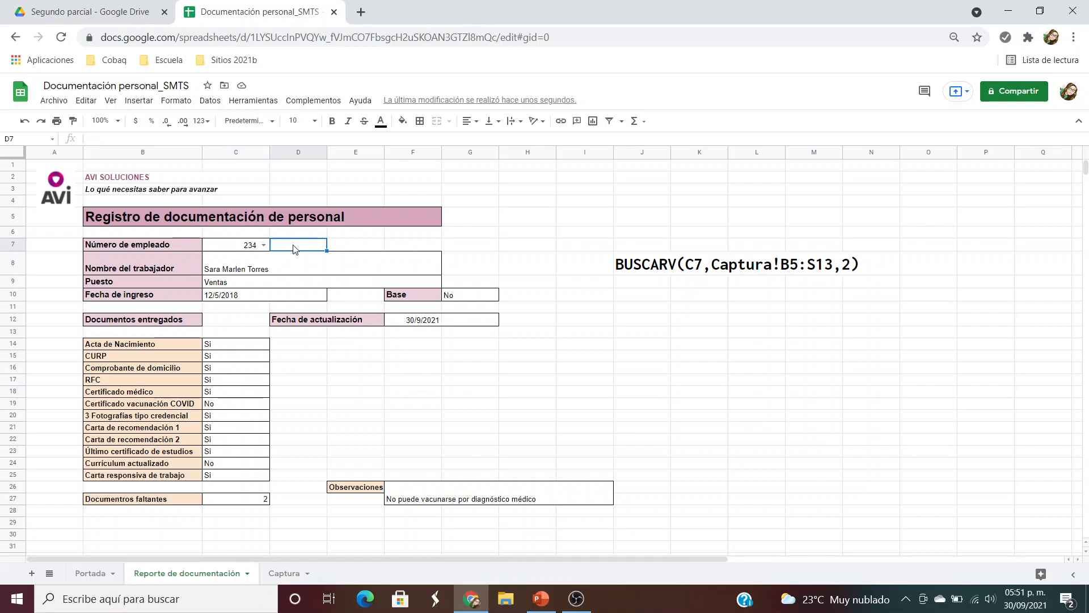
pyautogui.click(210, 100)
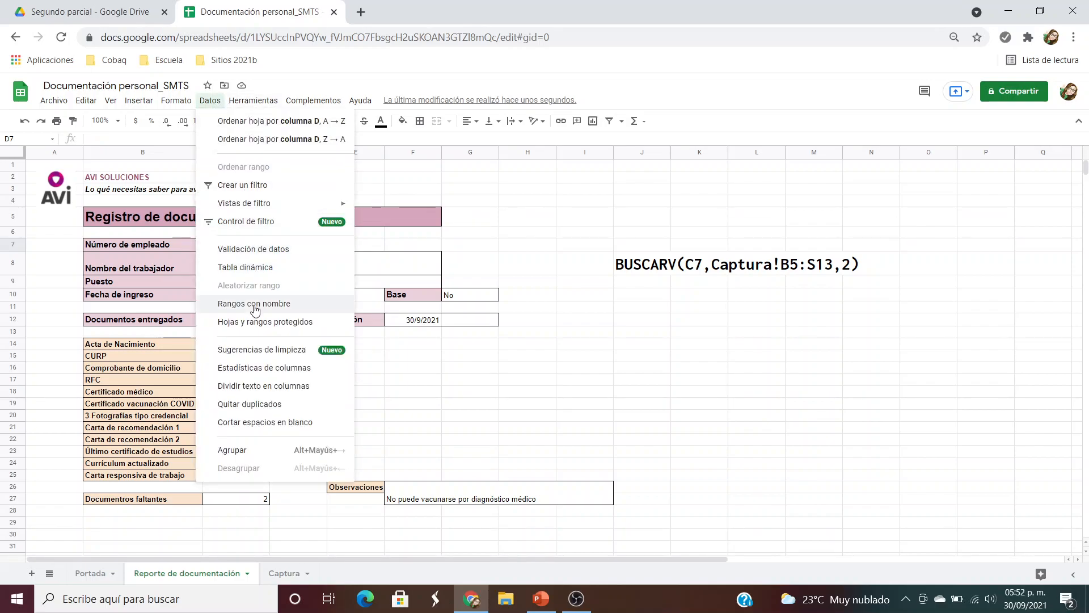
pyautogui.click(254, 249)
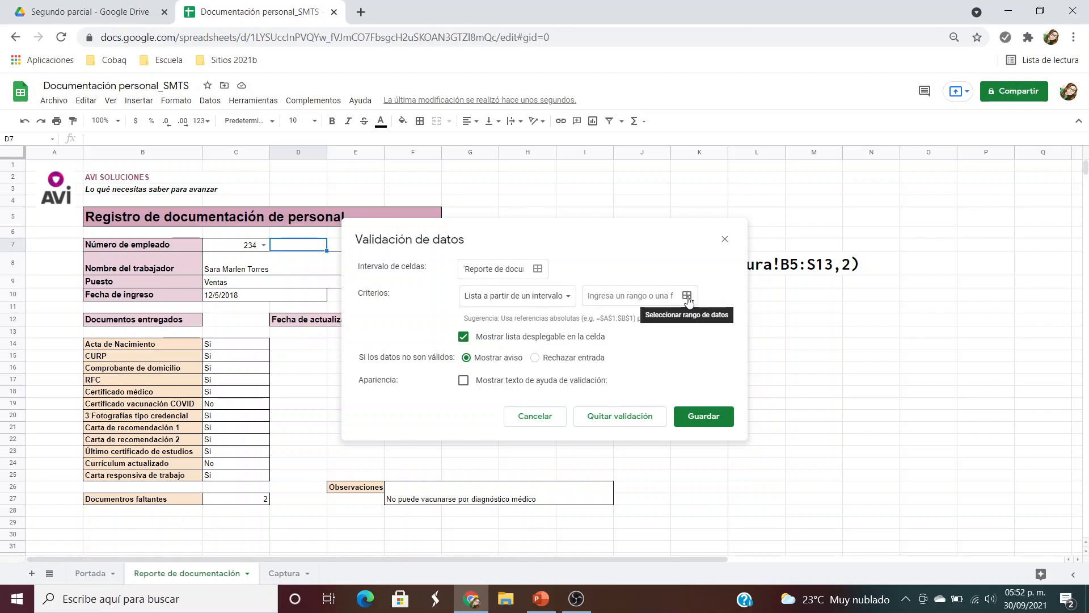
pyautogui.click(686, 297)
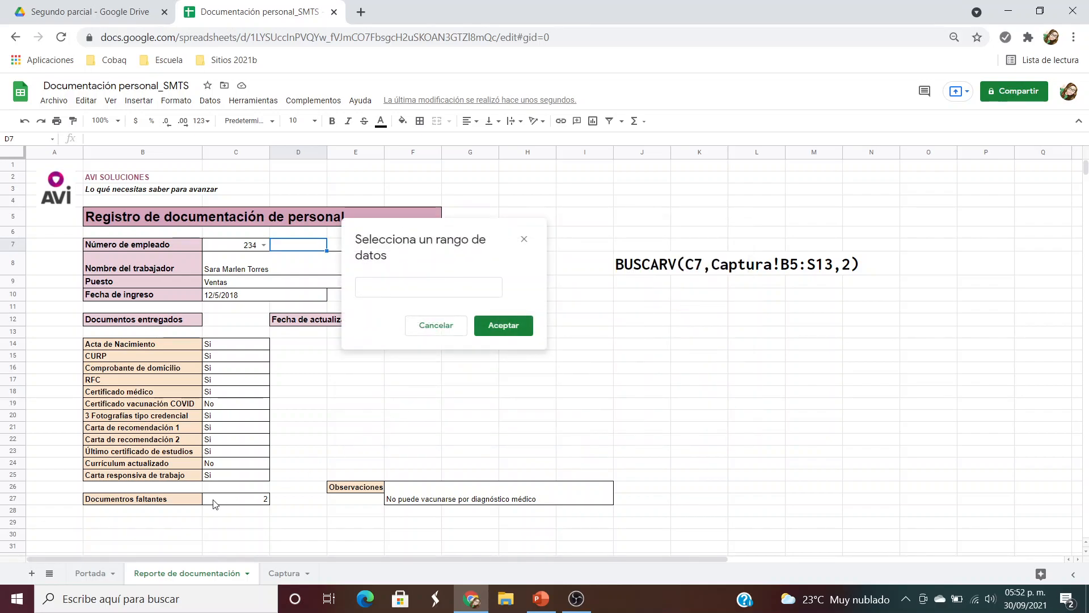
pyautogui.click(287, 573)
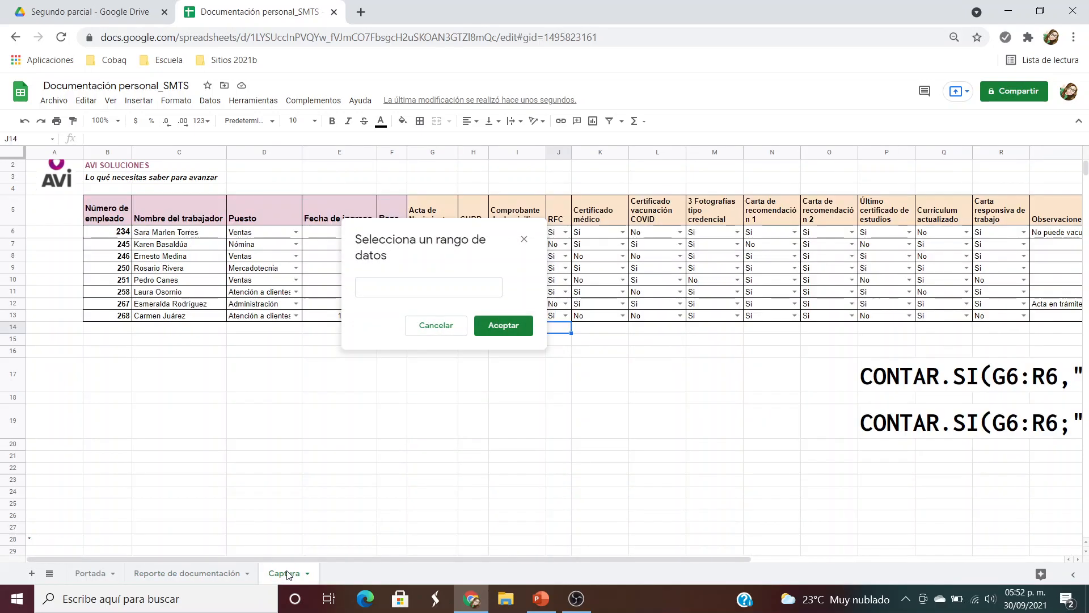
pyautogui.moveTo(122, 232); pyautogui.dragTo(123, 315)
pyautogui.click(499, 327)
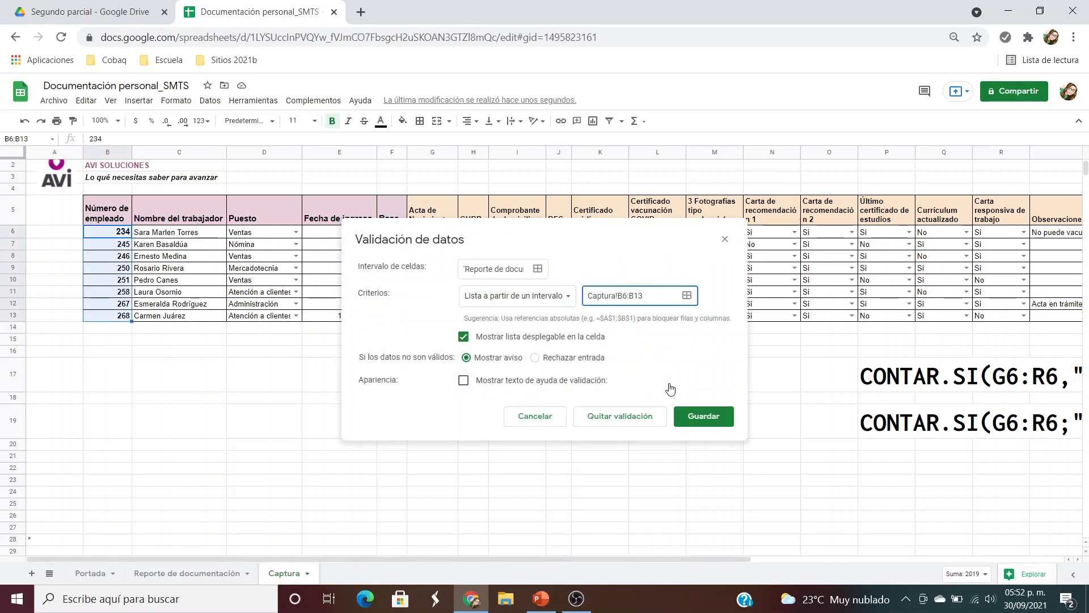
pyautogui.click(701, 417)
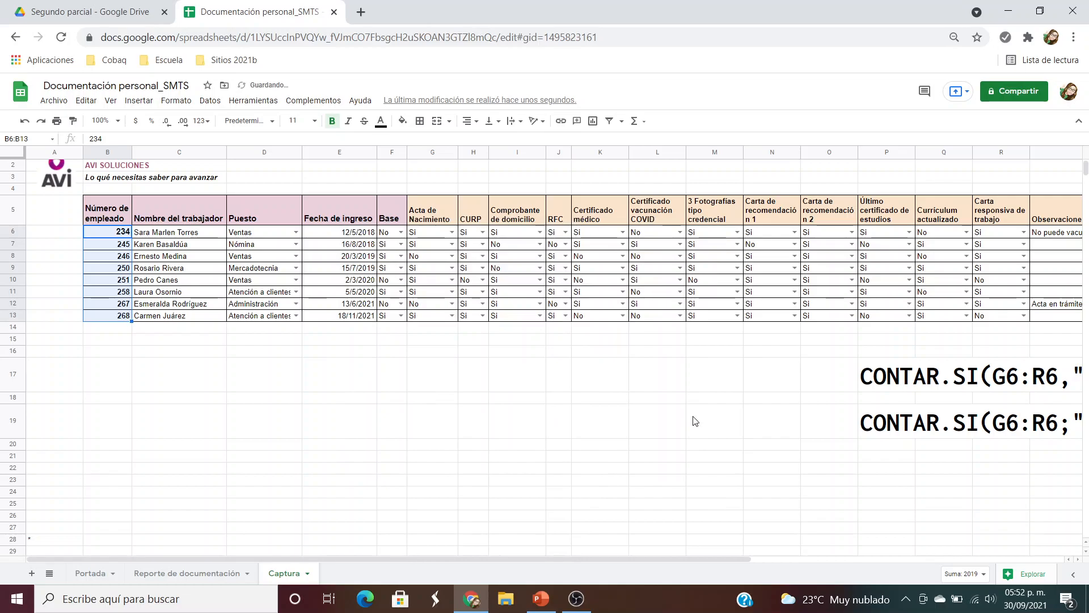
# Try the D7 drop-down on the Reporte de documentación sheet by choosing the seventh listed employee number
pyautogui.click(189, 574)
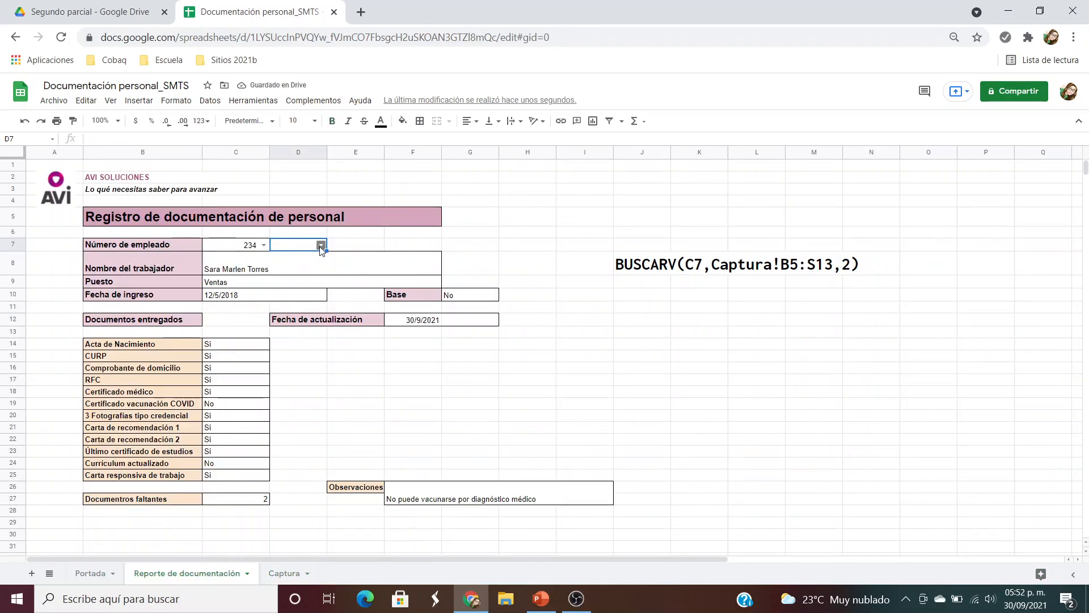
pyautogui.click(321, 245)
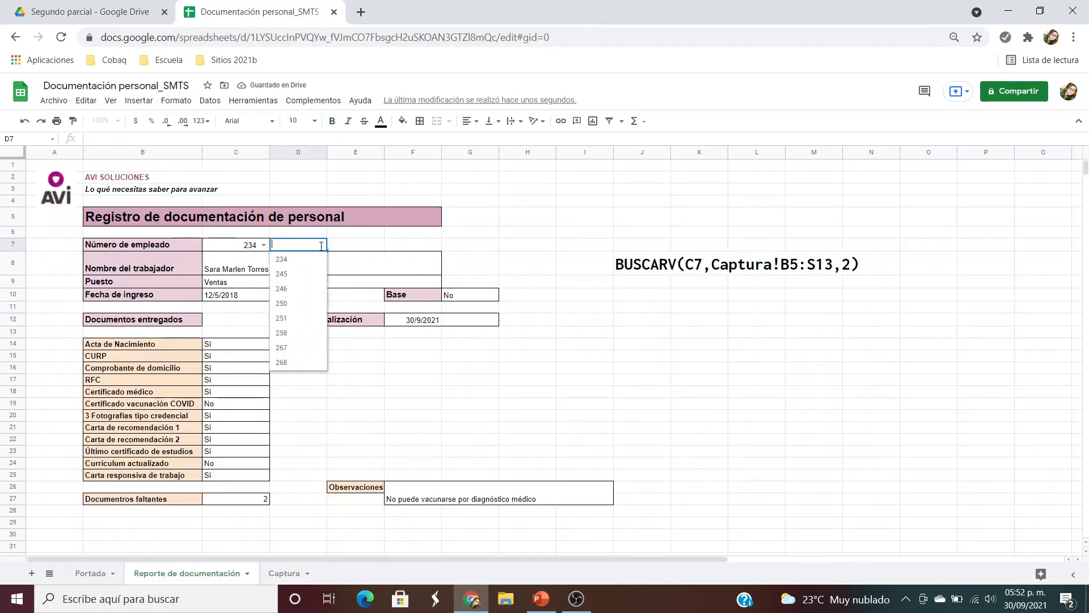
pyautogui.click(284, 349)
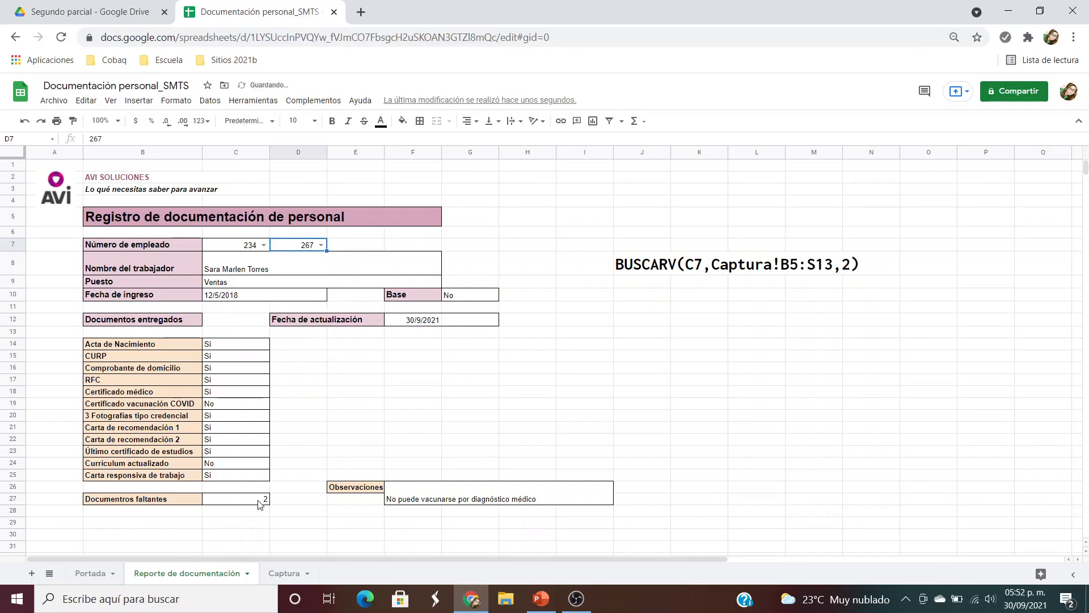
# Review the source numbers on the Captura sheet, and undo the employee number choice in D7 of the report
pyautogui.click(286, 573)
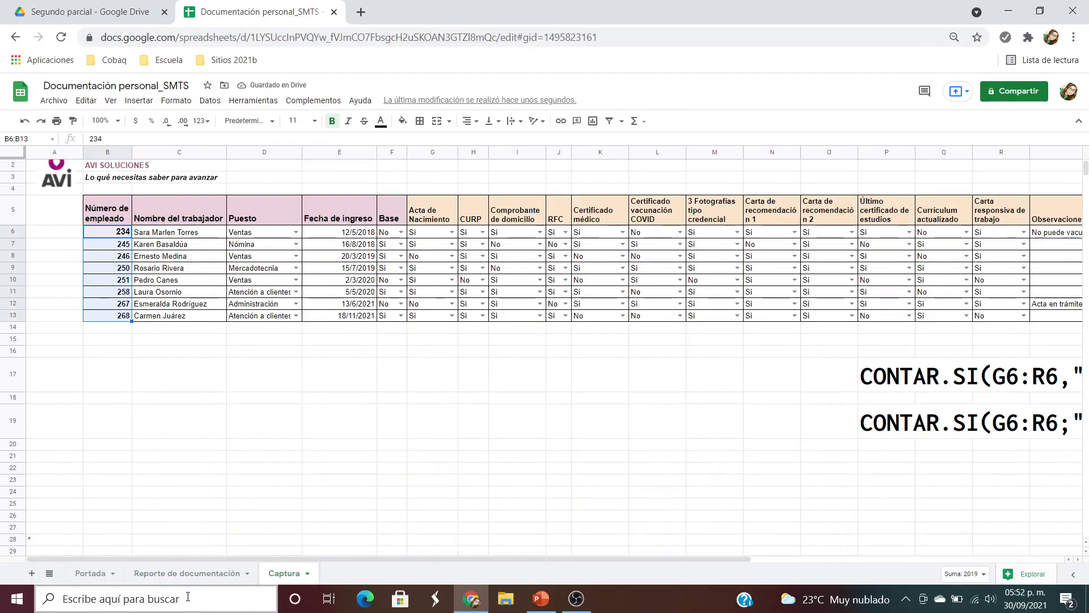
pyautogui.click(194, 574)
pyautogui.click(226, 248)
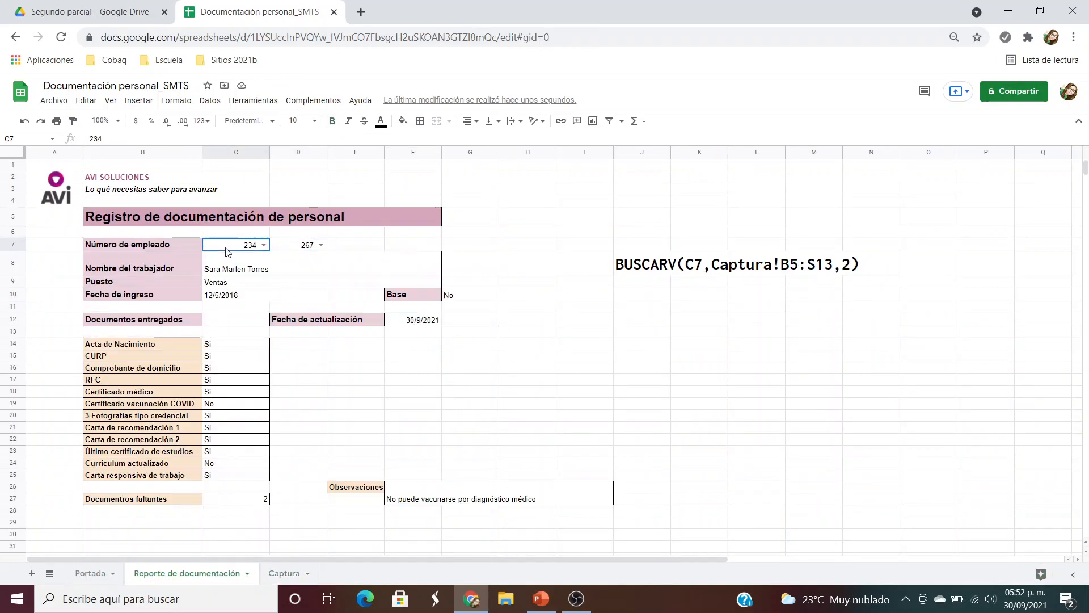
pyautogui.click(525, 245)
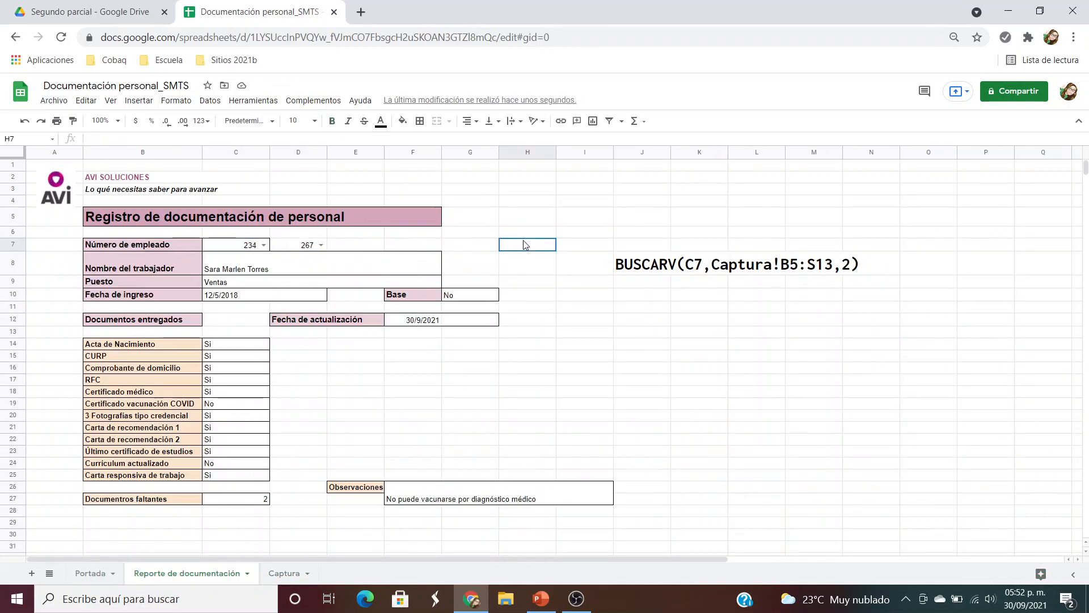
pyautogui.hotkey('ctrl', 'z')
pyautogui.hotkey('ctrl', 'z')
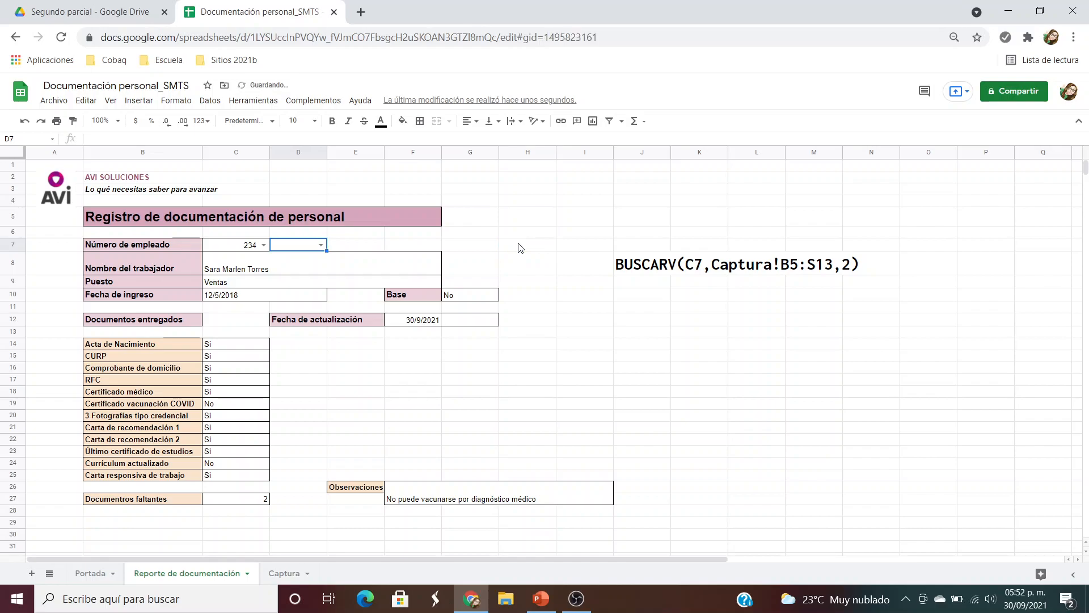
# Choose the third listed employee number in C7 of the Reporte de documentación sheet and check the returned data against the Captura sheet
pyautogui.click(174, 575)
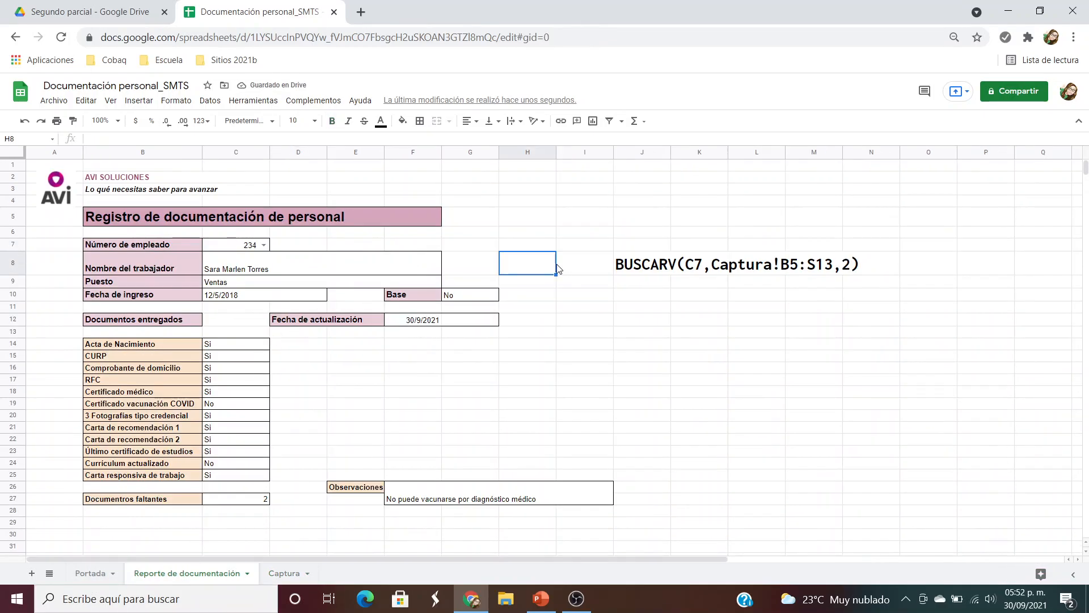
pyautogui.click(263, 267)
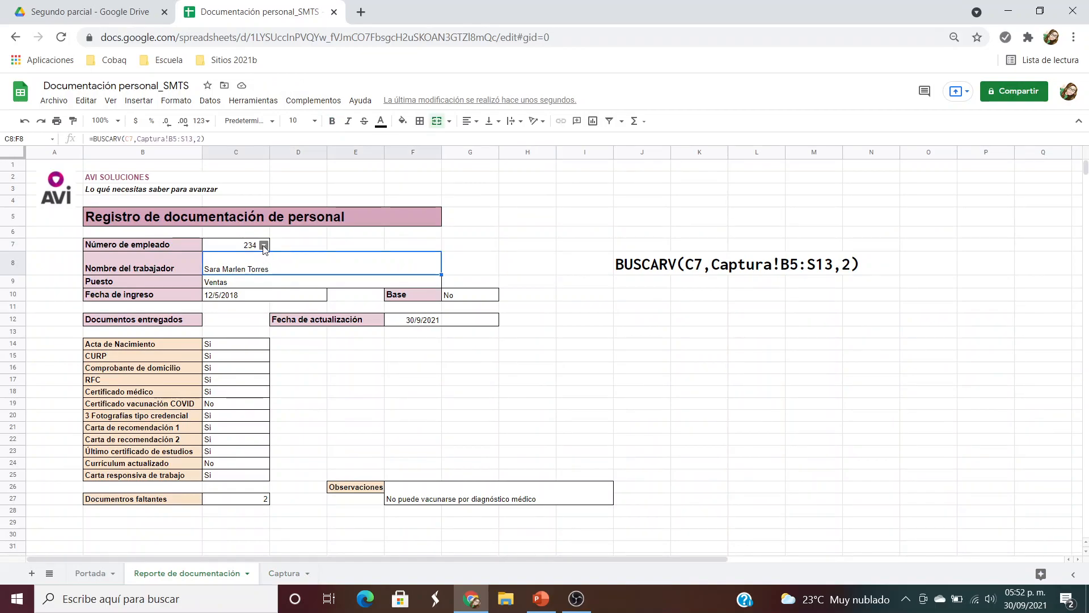
pyautogui.click(264, 246)
pyautogui.click(227, 292)
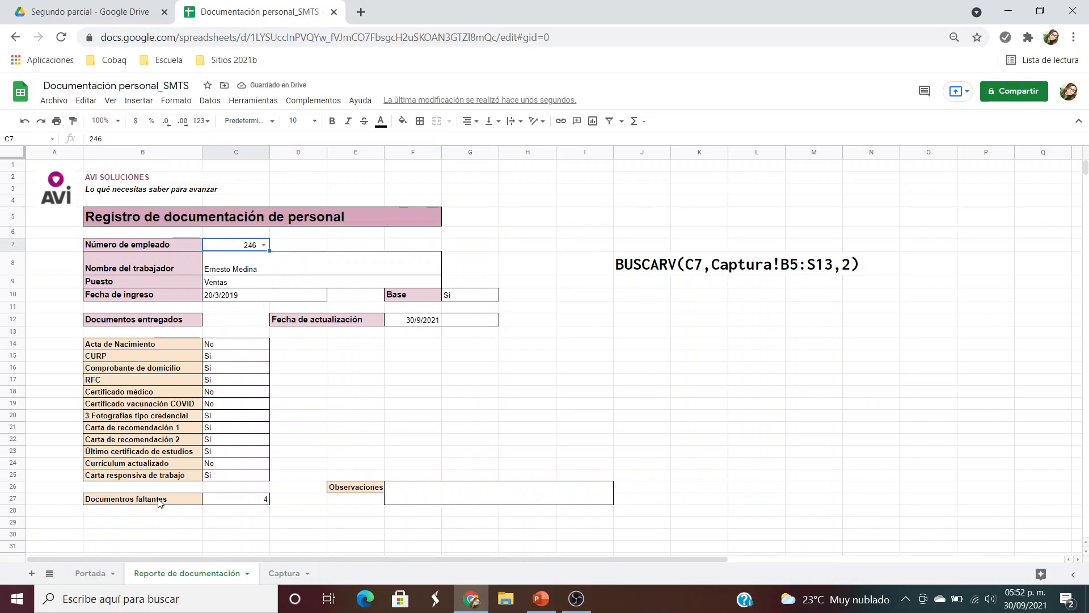
pyautogui.click(286, 575)
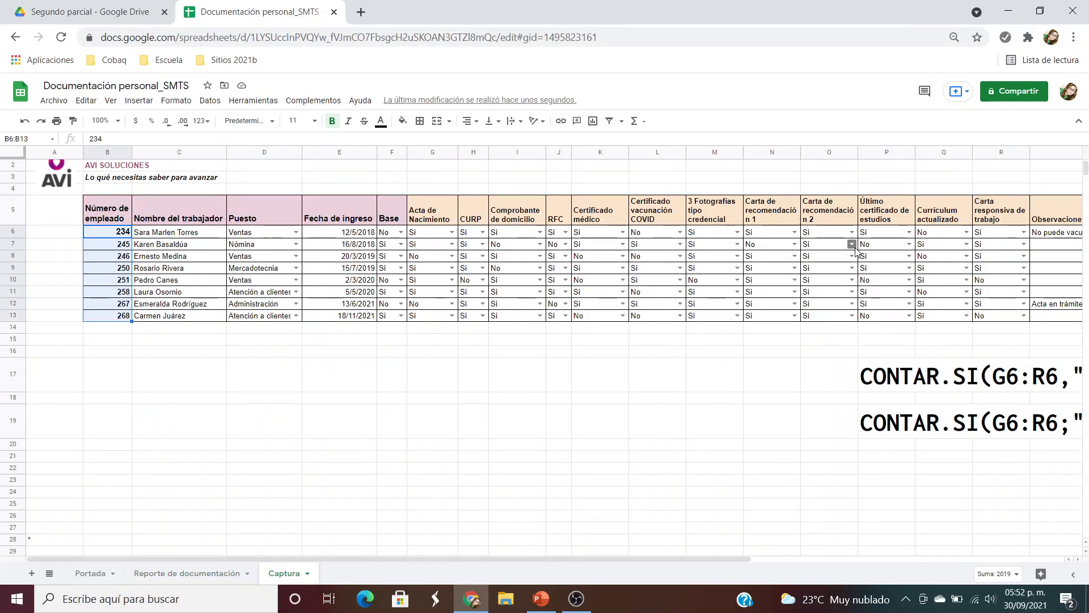
# Replace the Fecha de actualización value in F12 of the report sheet with the date function =HOY()
pyautogui.click(158, 574)
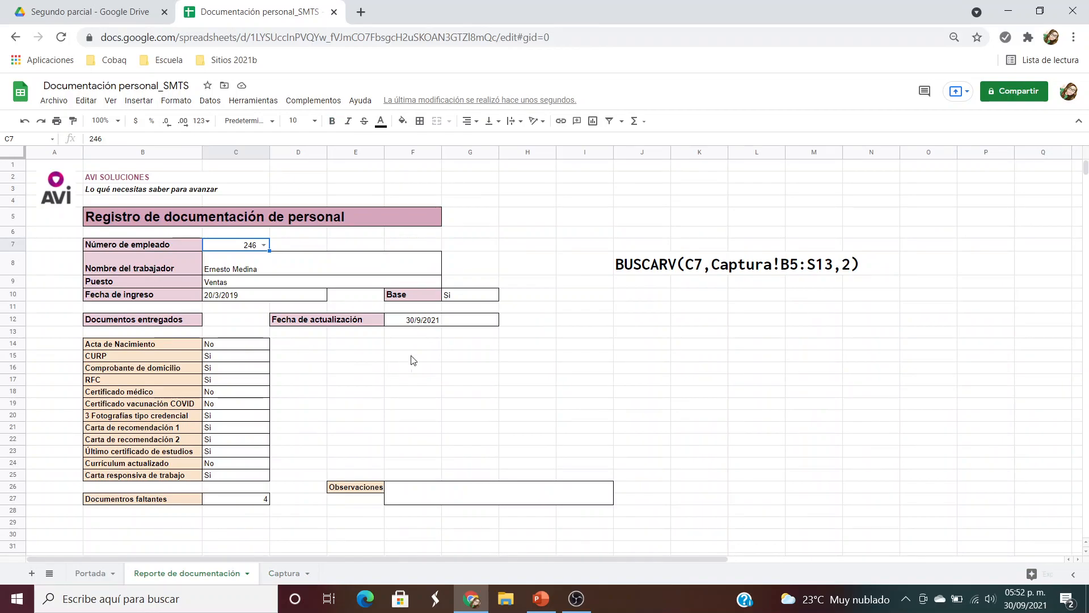
pyautogui.click(437, 323)
pyautogui.press('Delete')
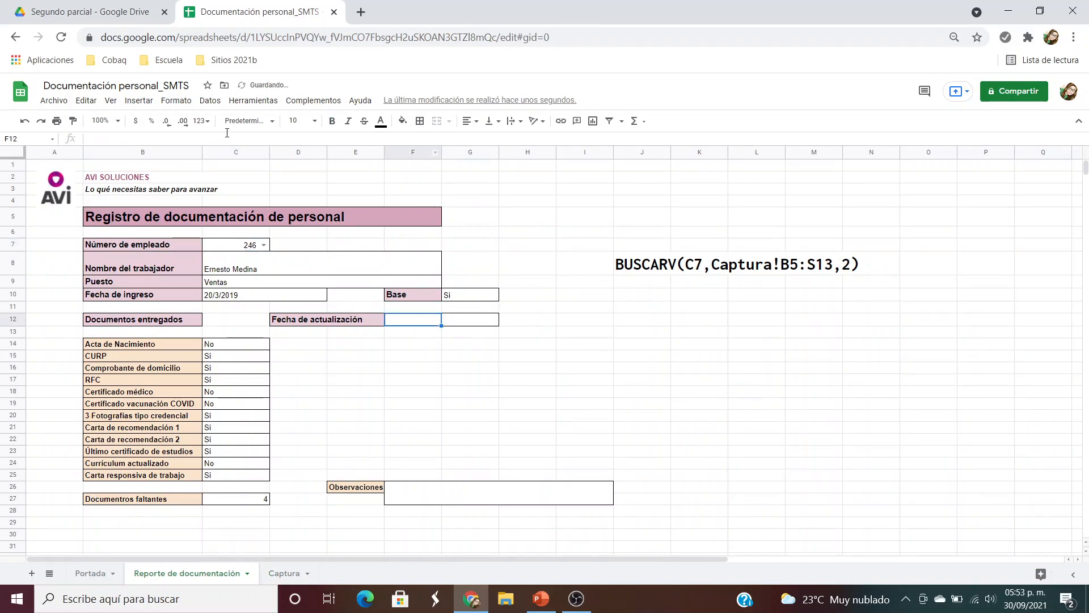
pyautogui.click(139, 100)
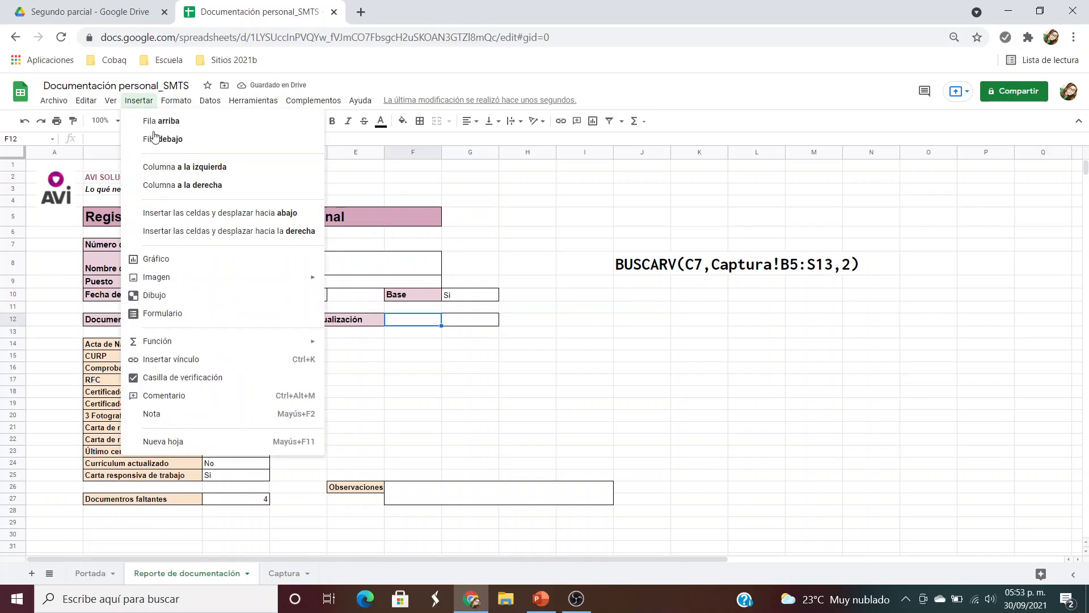
pyautogui.moveTo(178, 345)
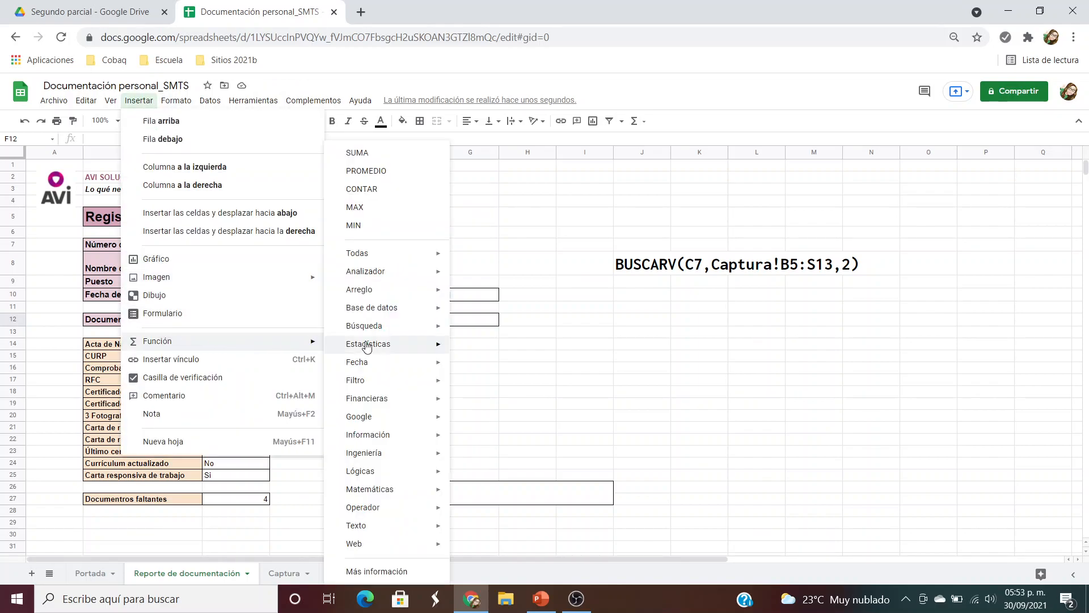
pyautogui.moveTo(438, 363)
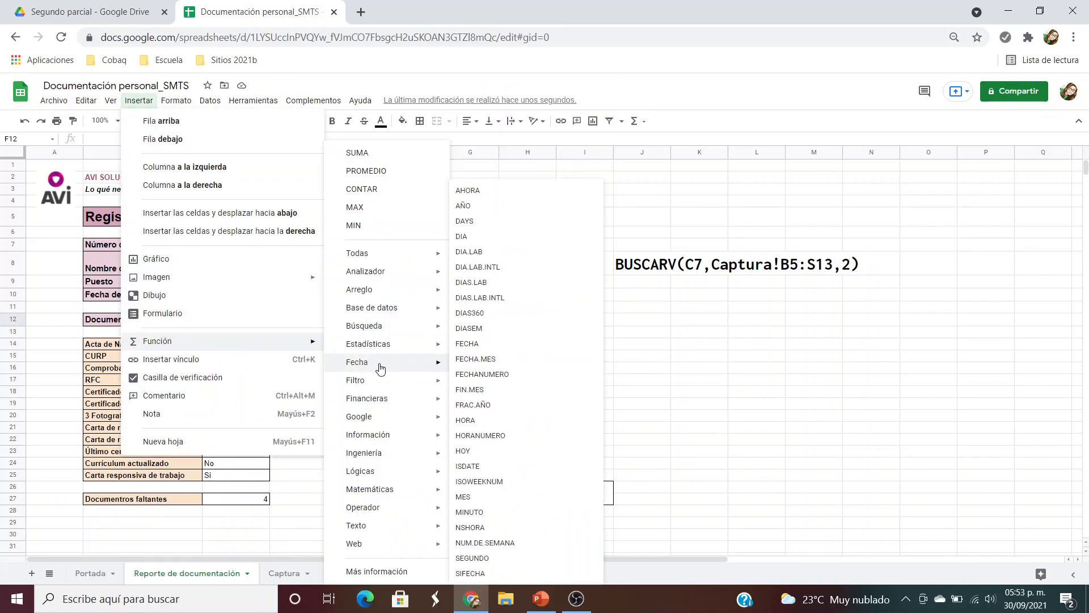
pyautogui.click(477, 452)
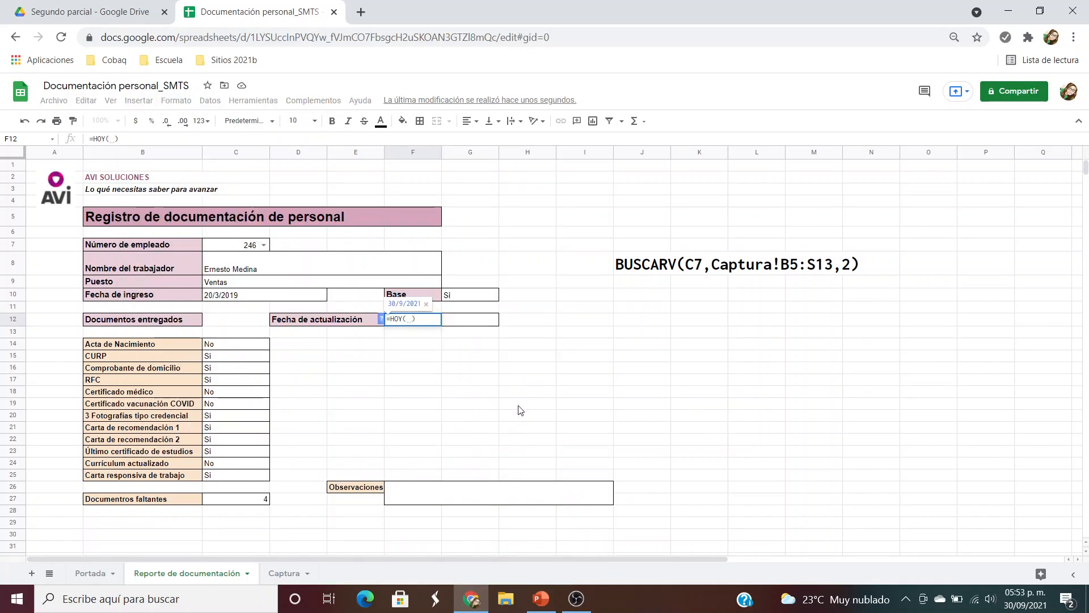
pyautogui.press('Return')
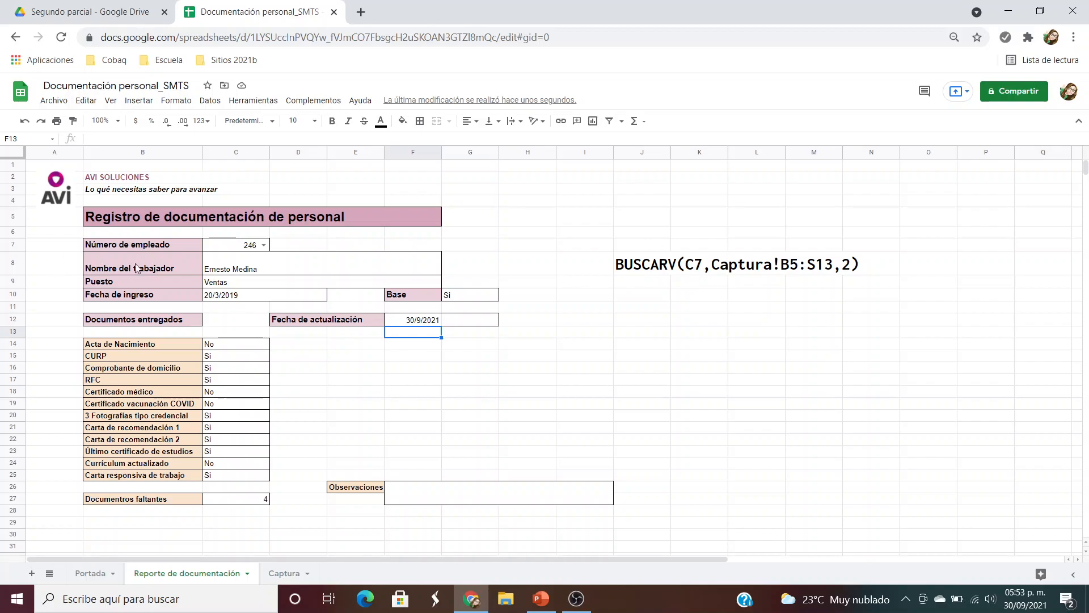
# Review the search key cell C7 and highlight the lookup data range B6:T13 on the Captura sheet
pyautogui.click(225, 248)
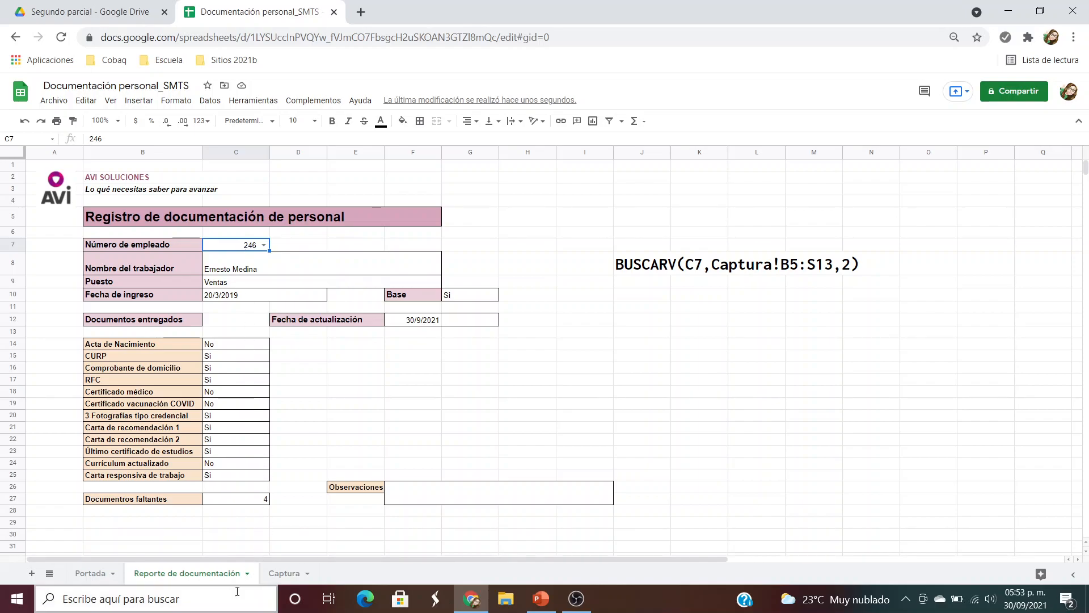
pyautogui.click(288, 574)
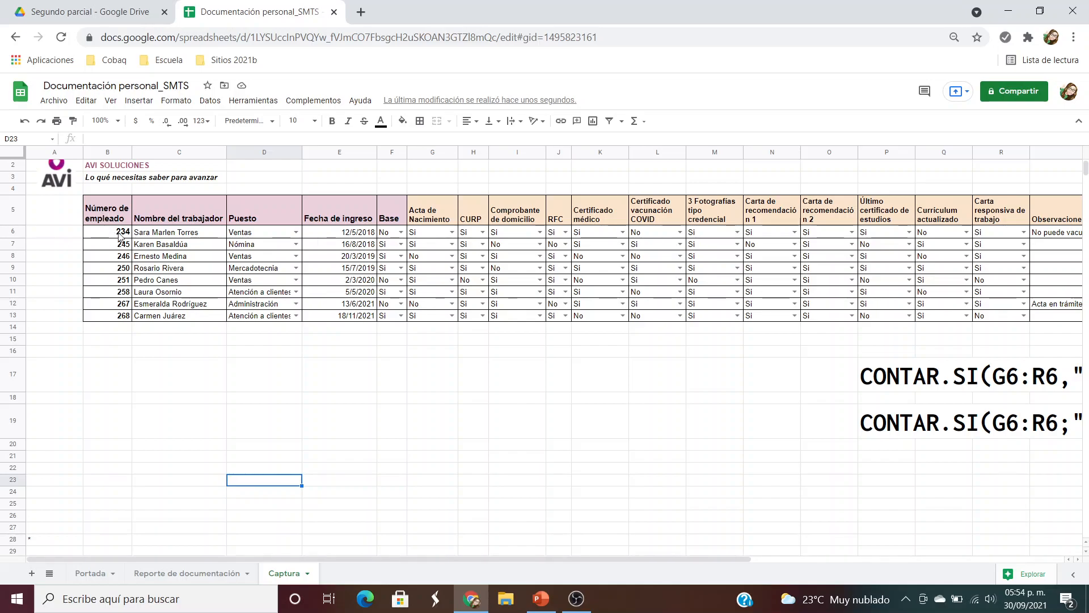
pyautogui.moveTo(97, 234); pyautogui.dragTo(884, 320)
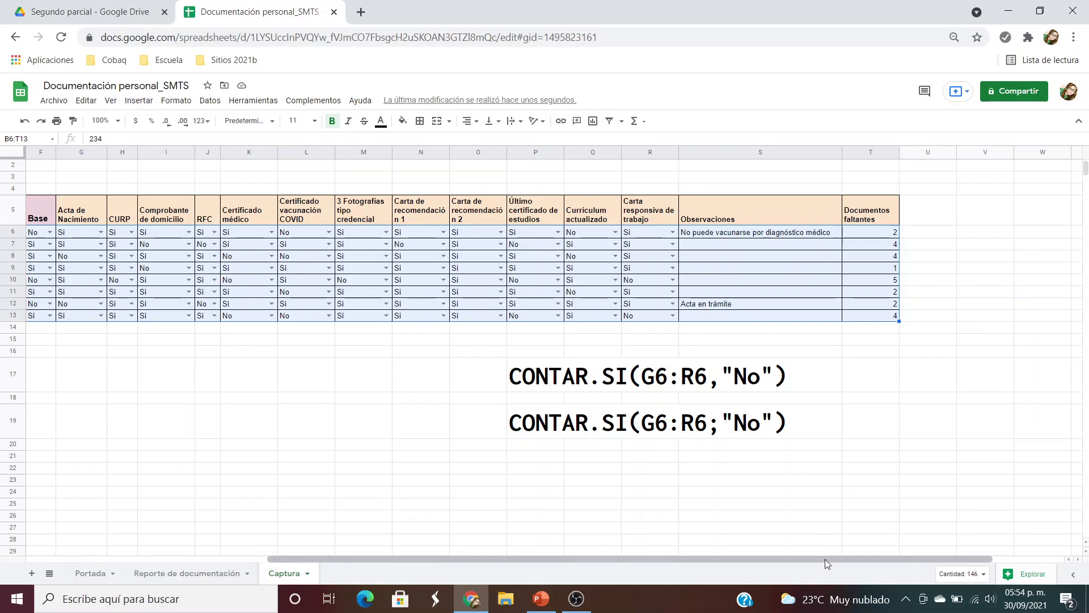
pyautogui.moveTo(825, 560); pyautogui.dragTo(597, 567)
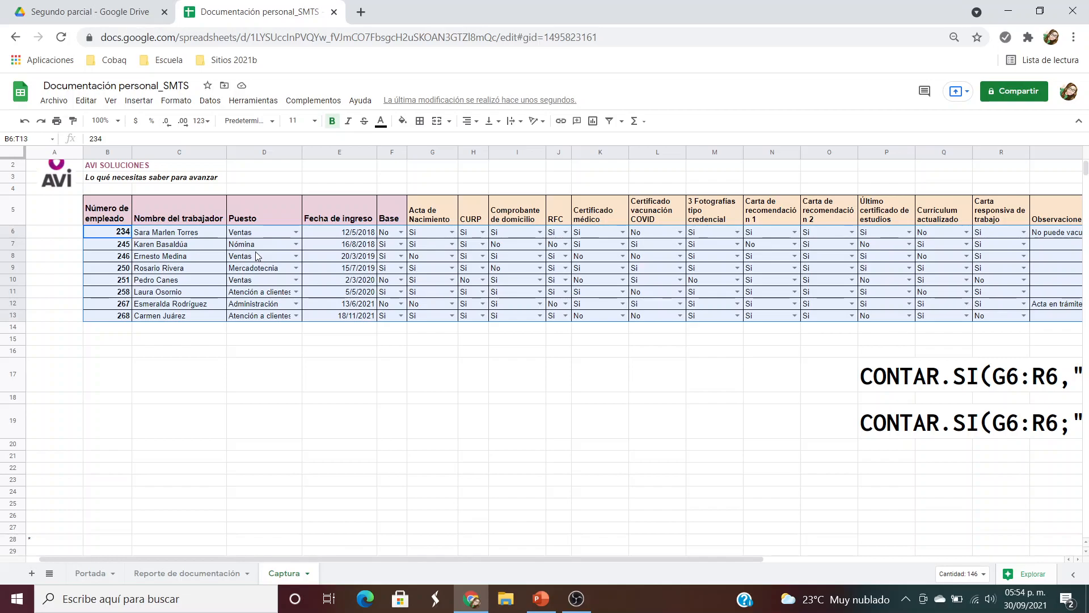
# Go through the Captura column headers from Número de empleado to Certificado vacunación COVID to examine their order
pyautogui.click(110, 218)
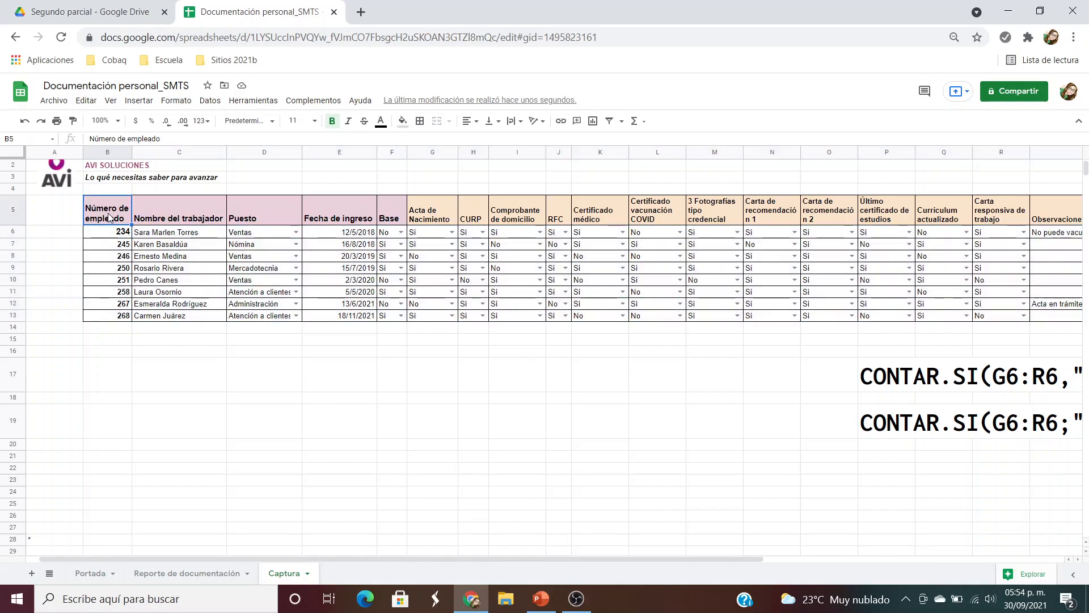
pyautogui.click(258, 218)
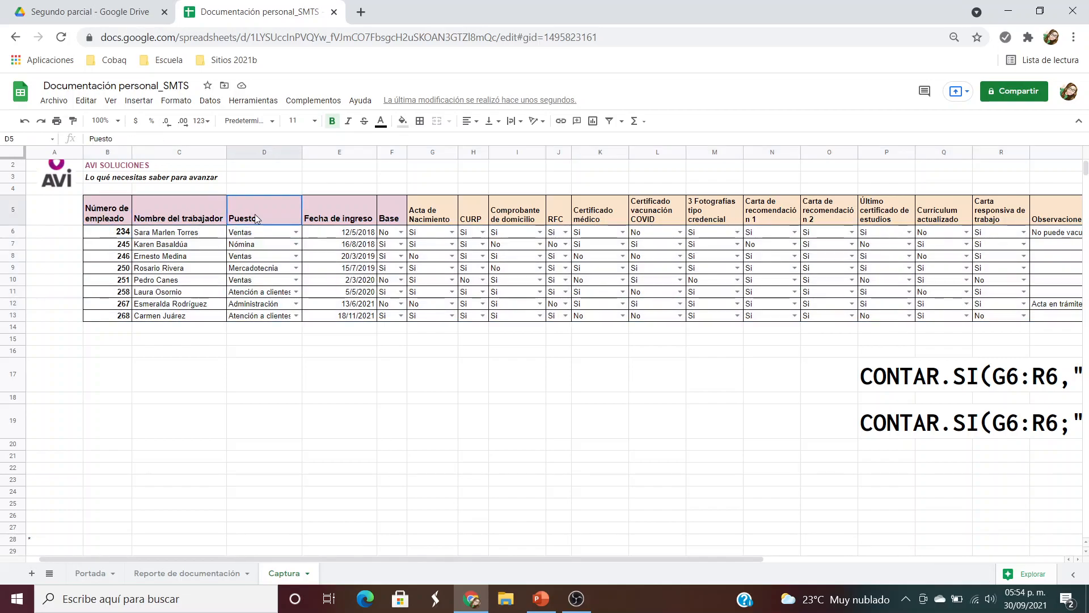
pyautogui.click(348, 216)
pyautogui.click(397, 218)
pyautogui.click(431, 218)
pyautogui.click(517, 218)
pyautogui.click(636, 211)
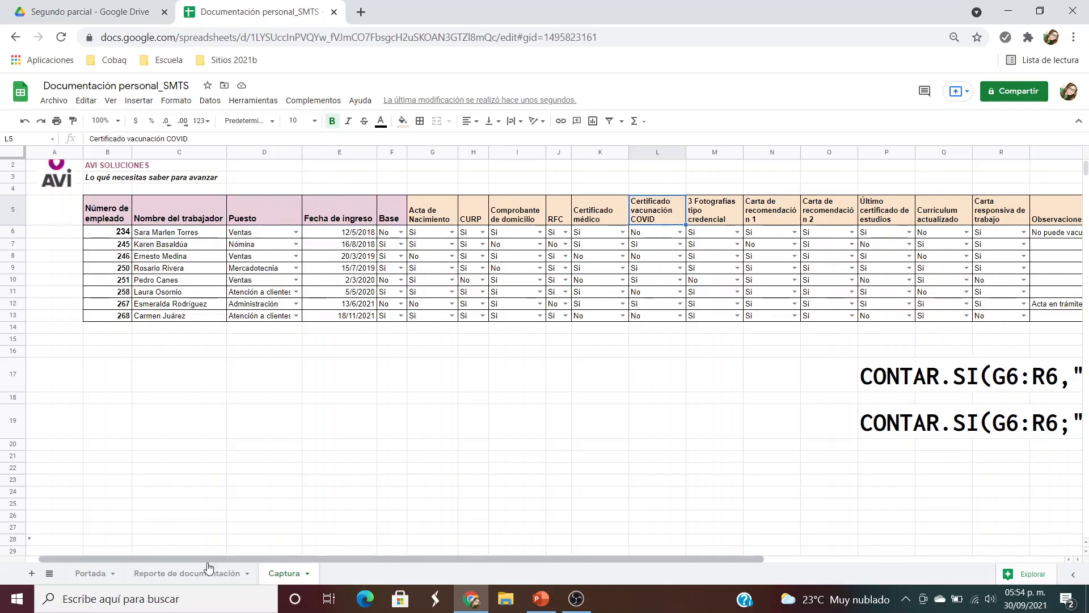
# Clear the Nombre del trabajador cell C8 on the report sheet and begin a BUSCARV formula with C7 as the search key
pyautogui.click(169, 574)
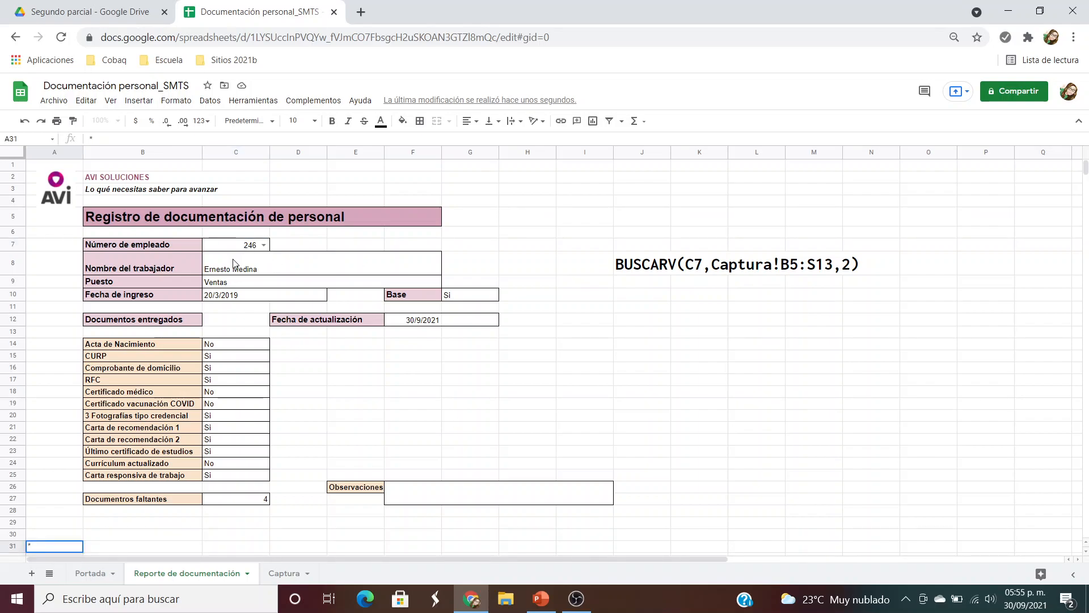
pyautogui.click(237, 273)
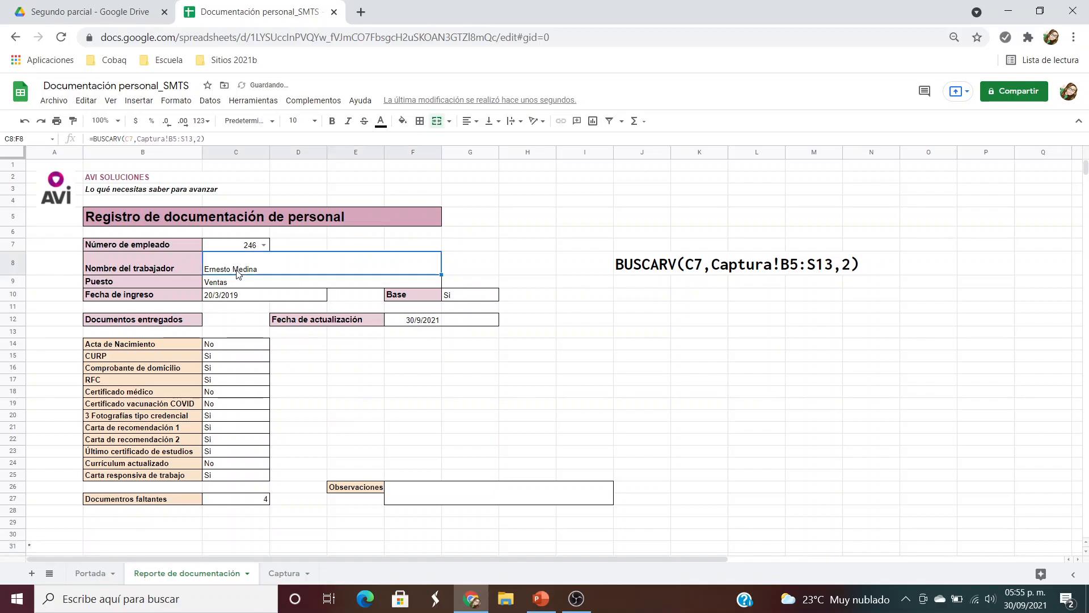
pyautogui.press('Delete')
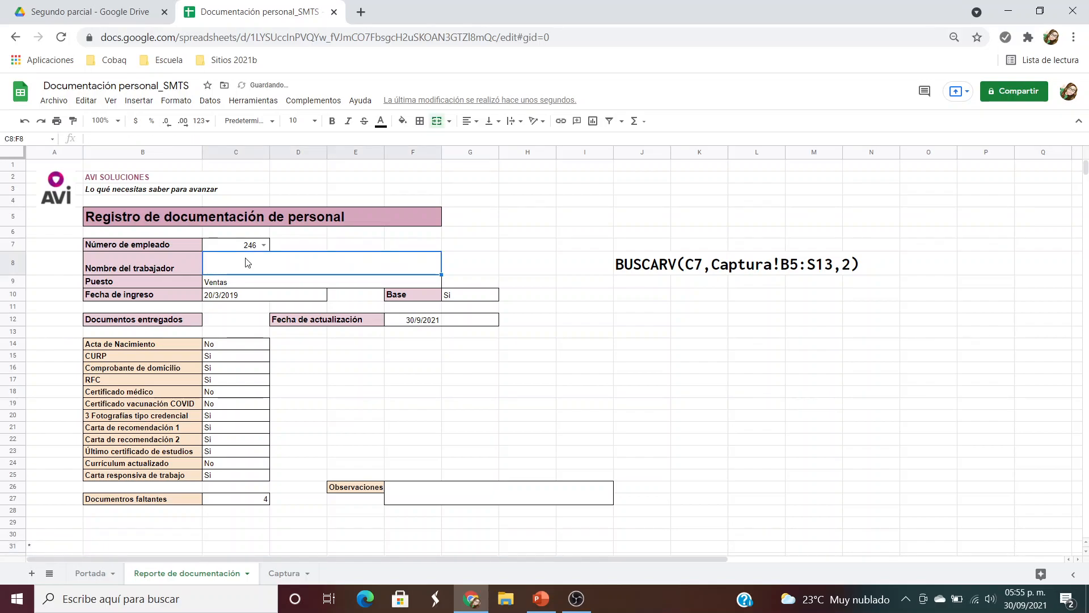
pyautogui.write('=')
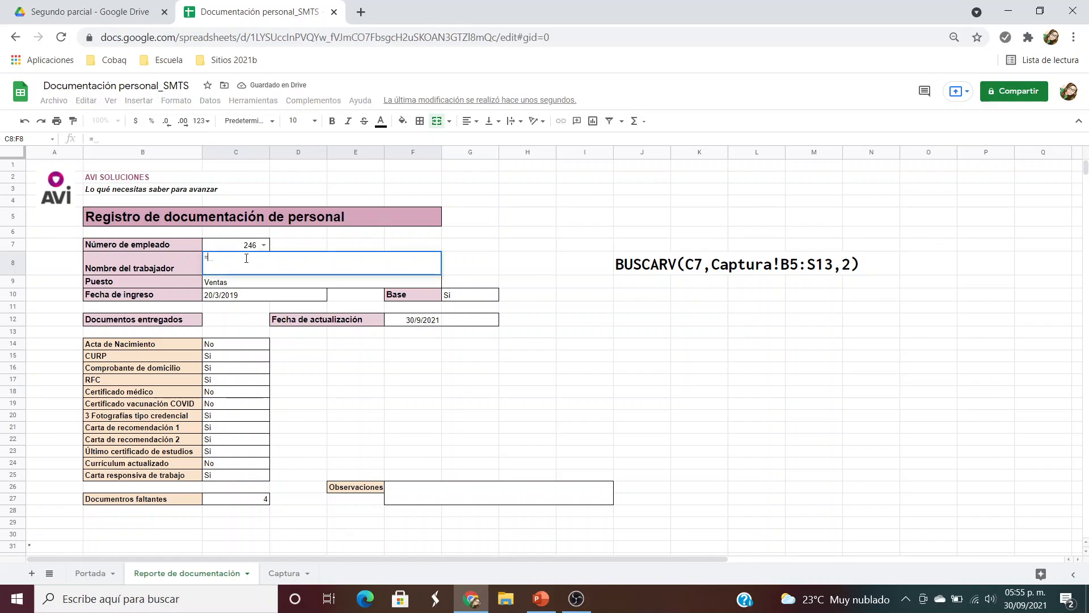
pyautogui.write('BUSCARV')
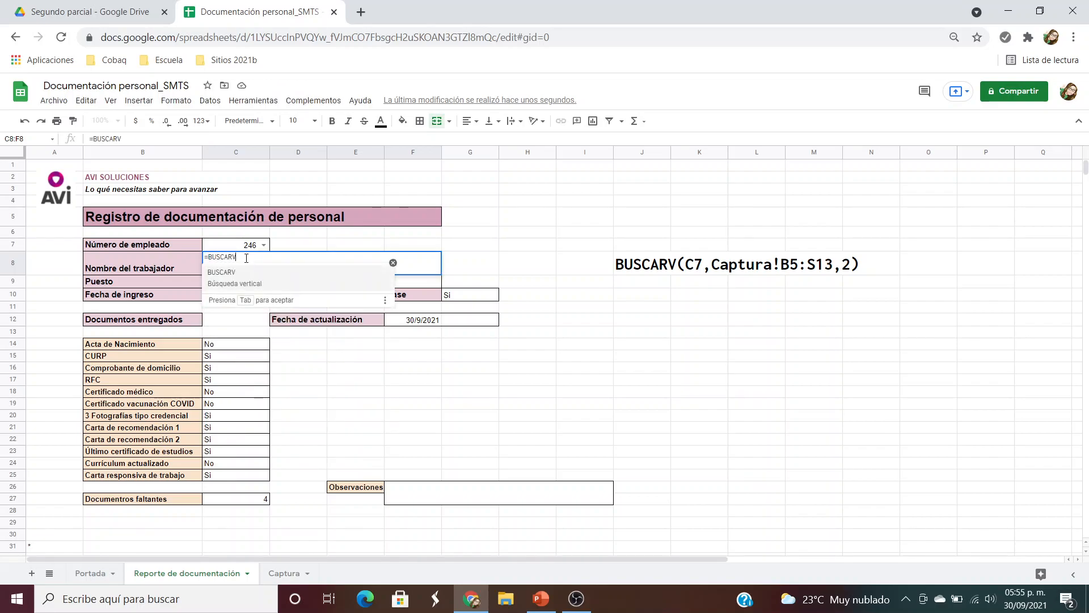
pyautogui.write('(')
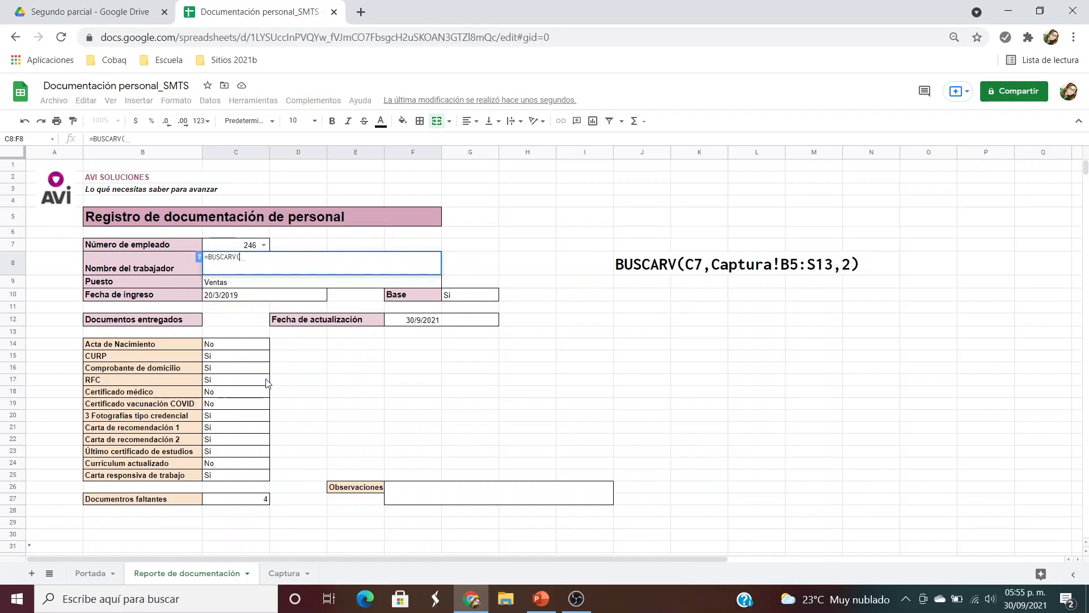
pyautogui.click(247, 247)
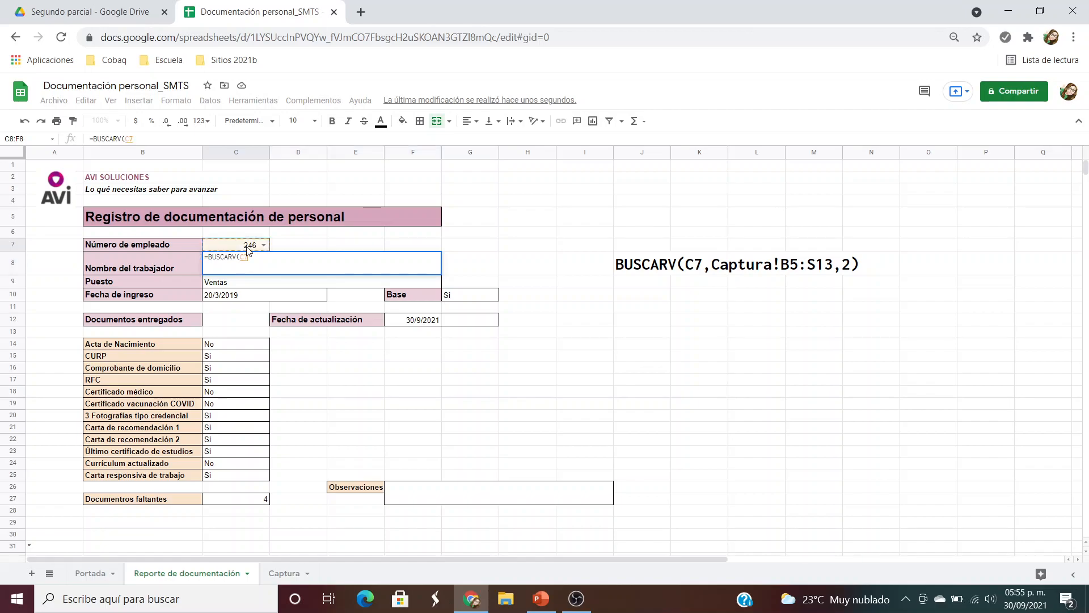
pyautogui.write(',')
# Complete the C8 formula as =BUSCARV(C7,Captura!B6:T13,2), taking the range from the Captura sheet
pyautogui.click(289, 578)
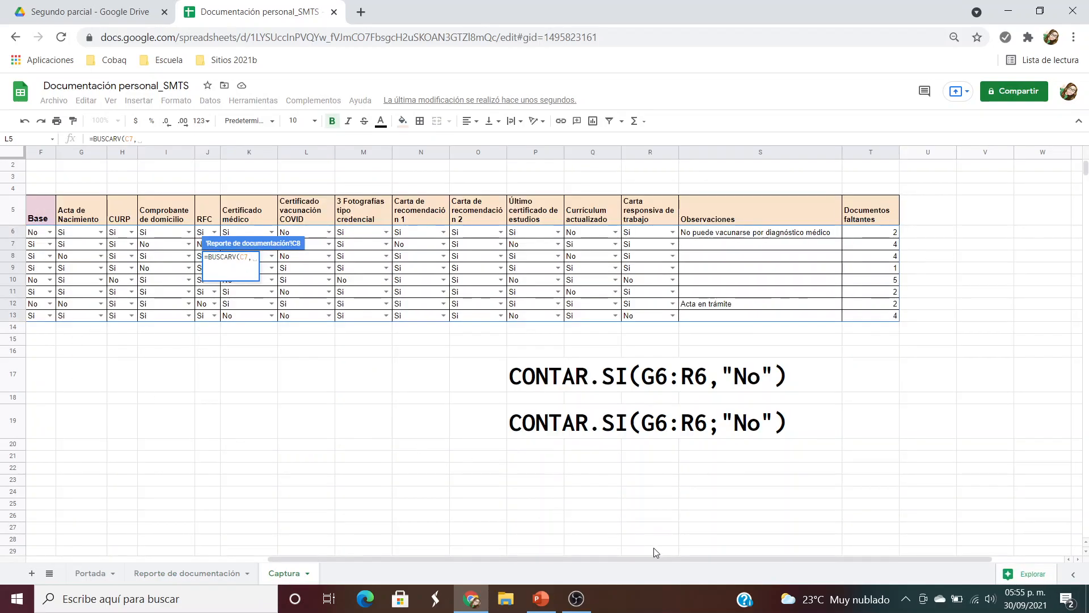
pyautogui.moveTo(668, 559); pyautogui.dragTo(437, 559)
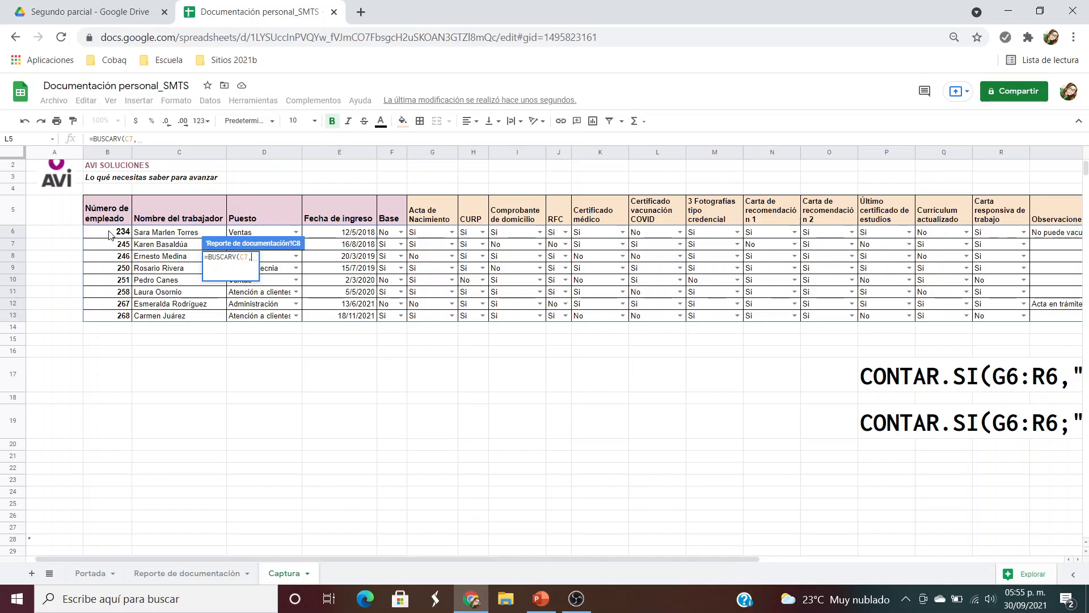
pyautogui.moveTo(110, 235); pyautogui.dragTo(856, 318)
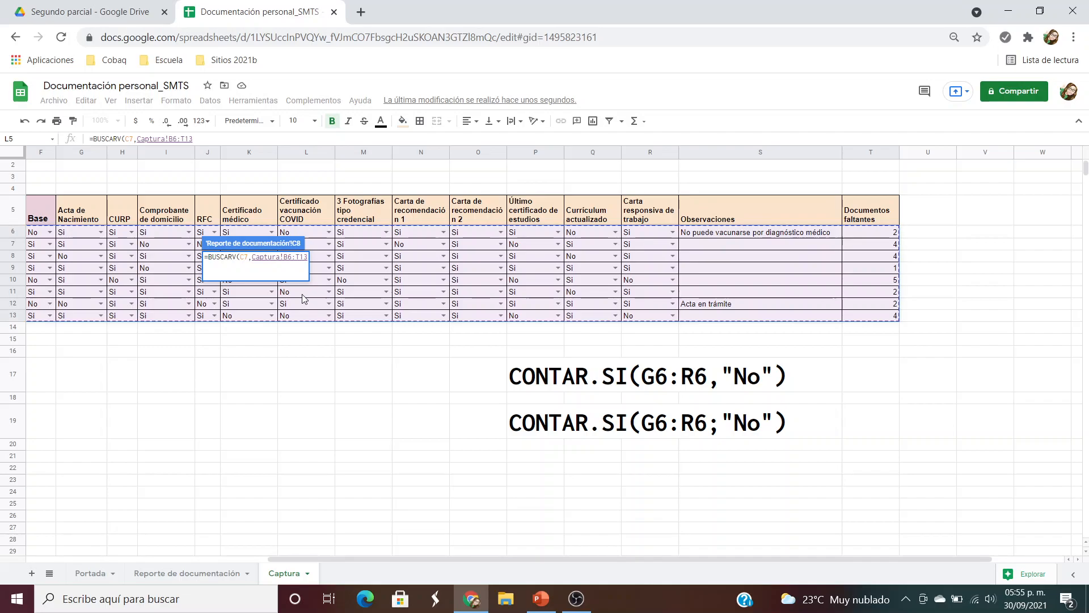
pyautogui.write(',')
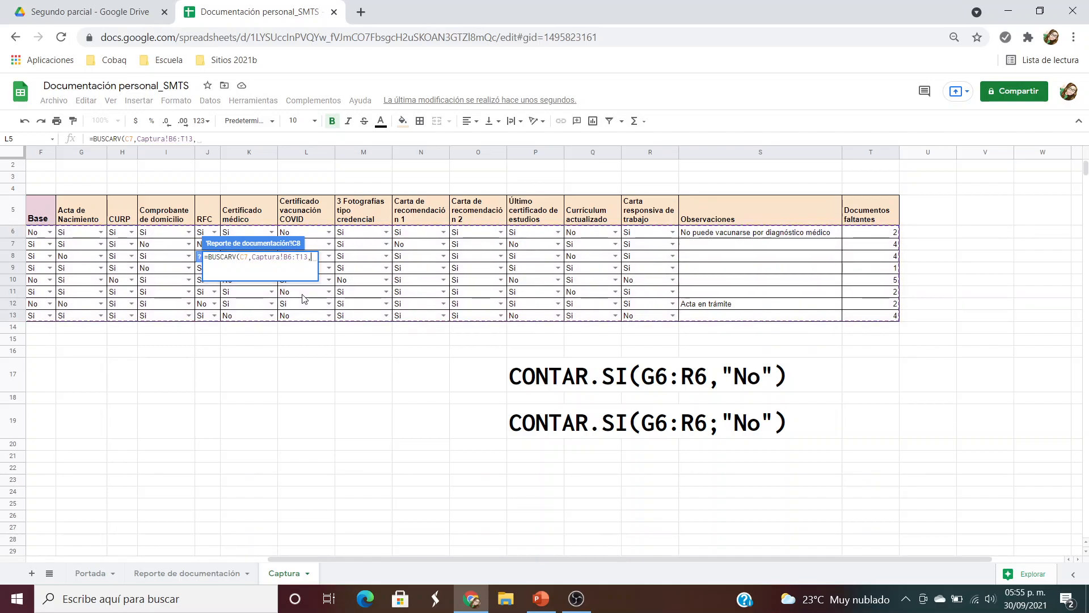
pyautogui.write('2)')
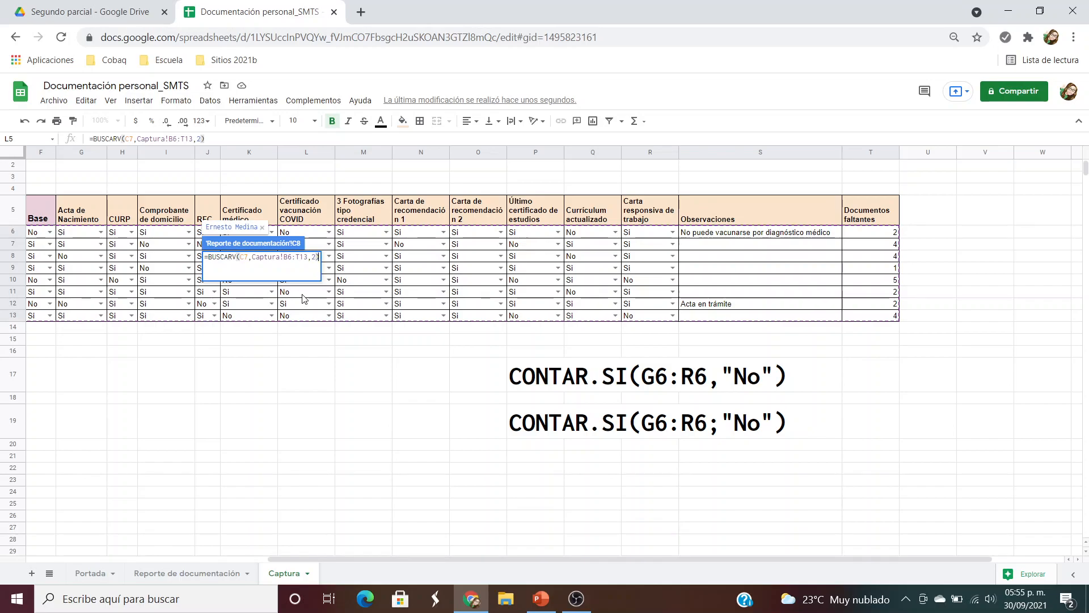
pyautogui.press('Return')
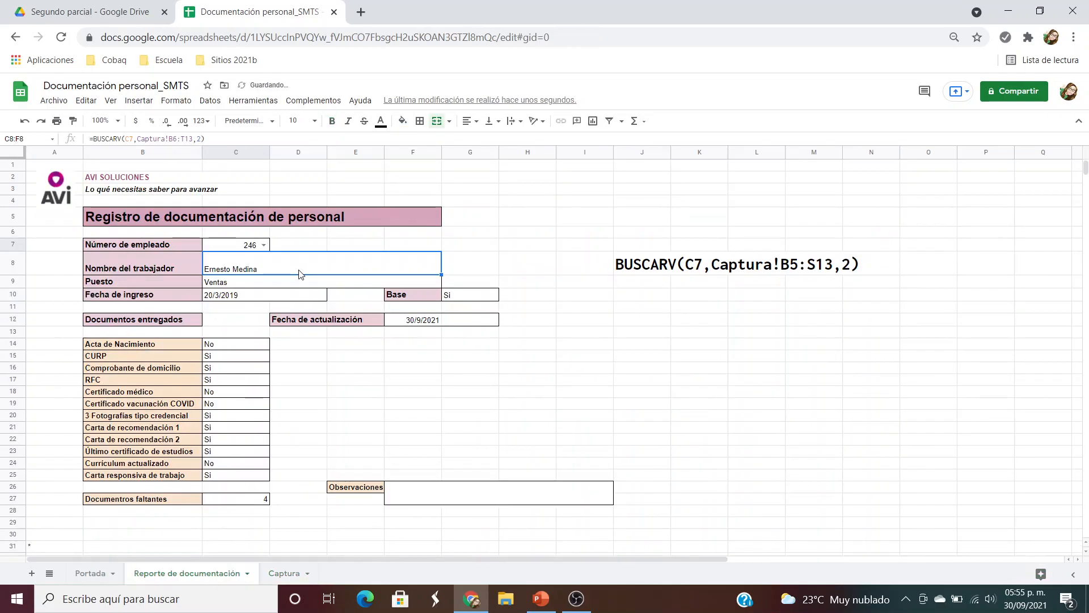
# Check the positions of the Número de empleado and Nombre del trabajador columns on Captura against the BUSCARV column index
pyautogui.click(282, 573)
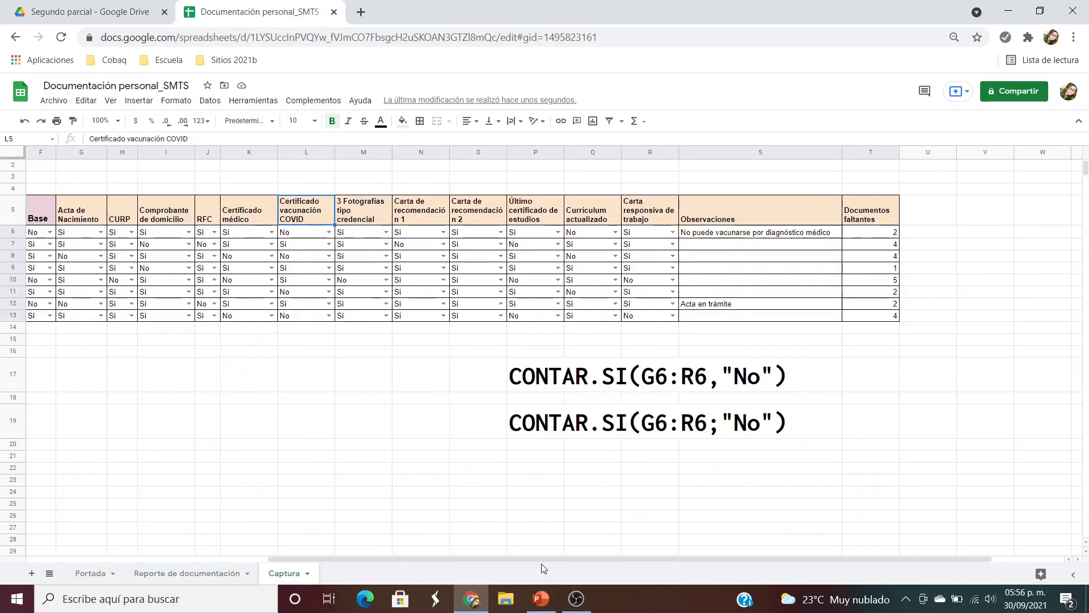
pyautogui.hscroll(-3, 542, 566)
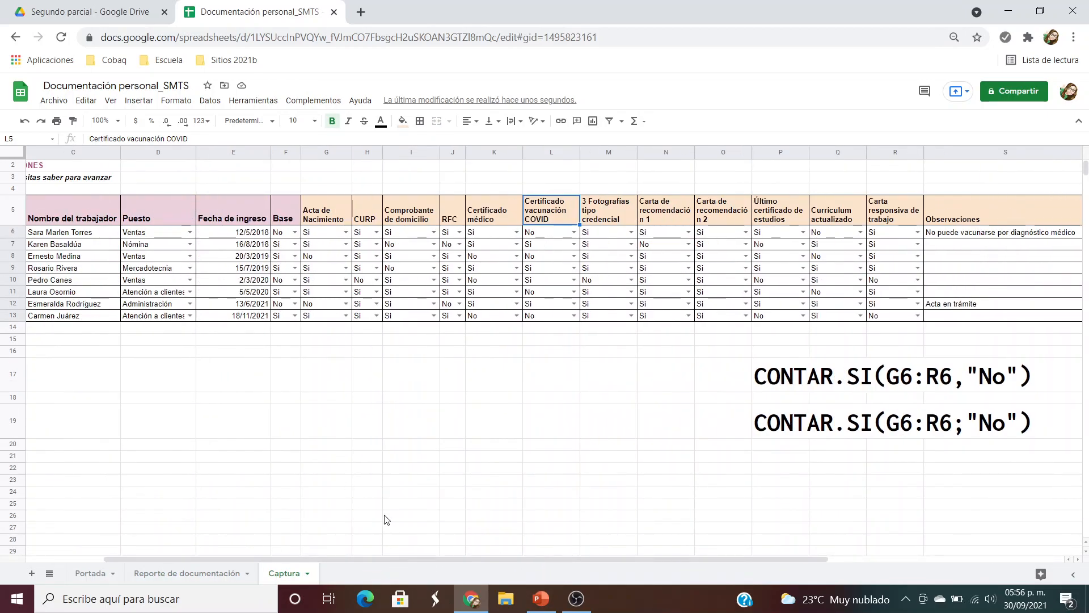
pyautogui.moveTo(470, 560); pyautogui.dragTo(331, 558)
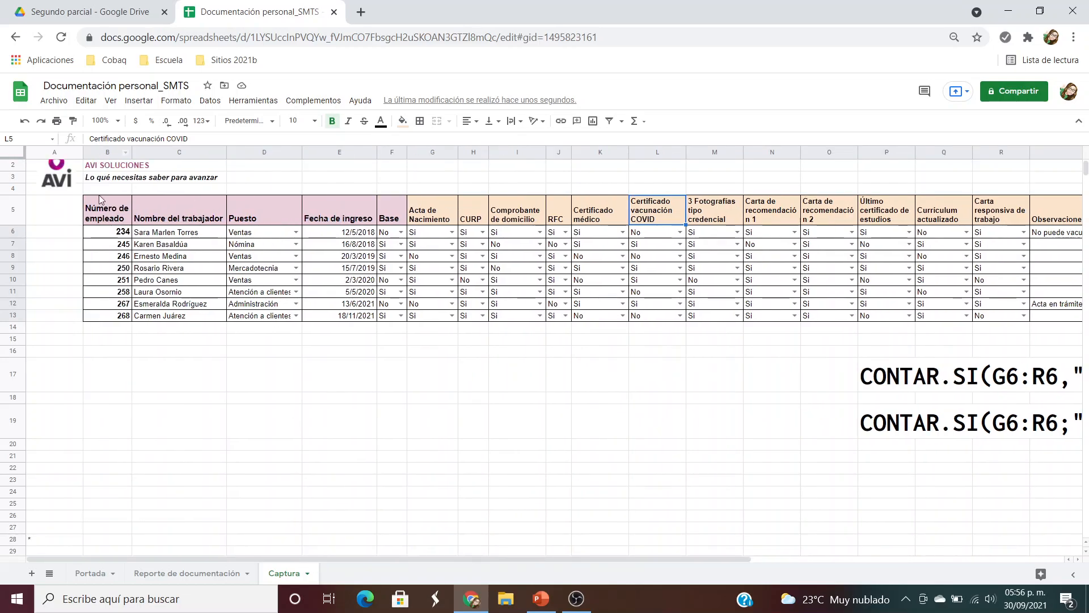
pyautogui.click(104, 215)
pyautogui.click(190, 221)
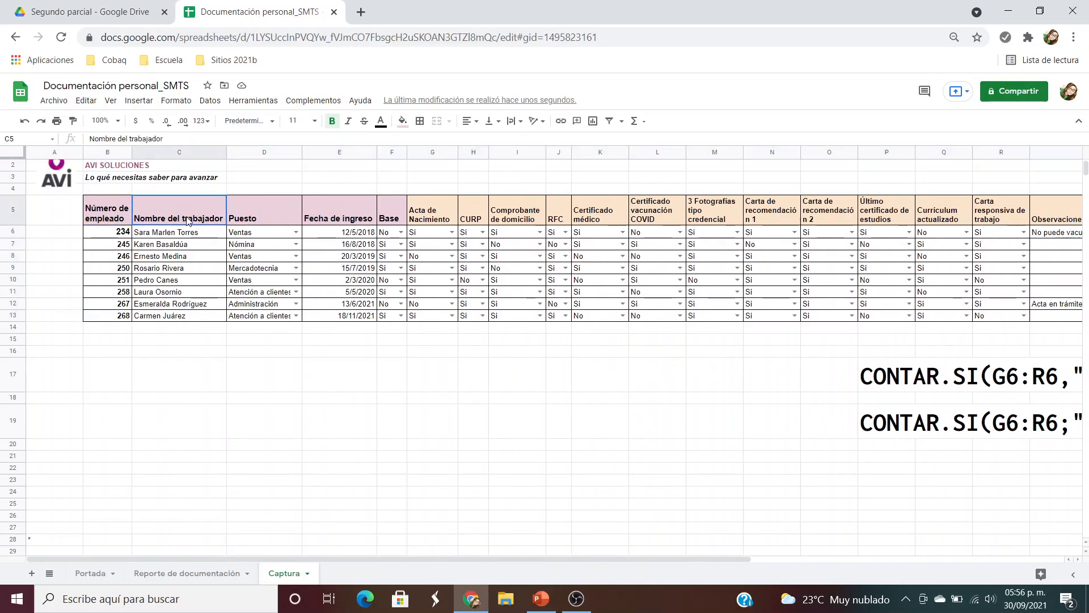
# Check the positions of the Puesto, Fecha de ingreso and Base columns on Captura for the BUSCARV column indexes
pyautogui.click(248, 220)
pyautogui.click(352, 218)
pyautogui.click(387, 217)
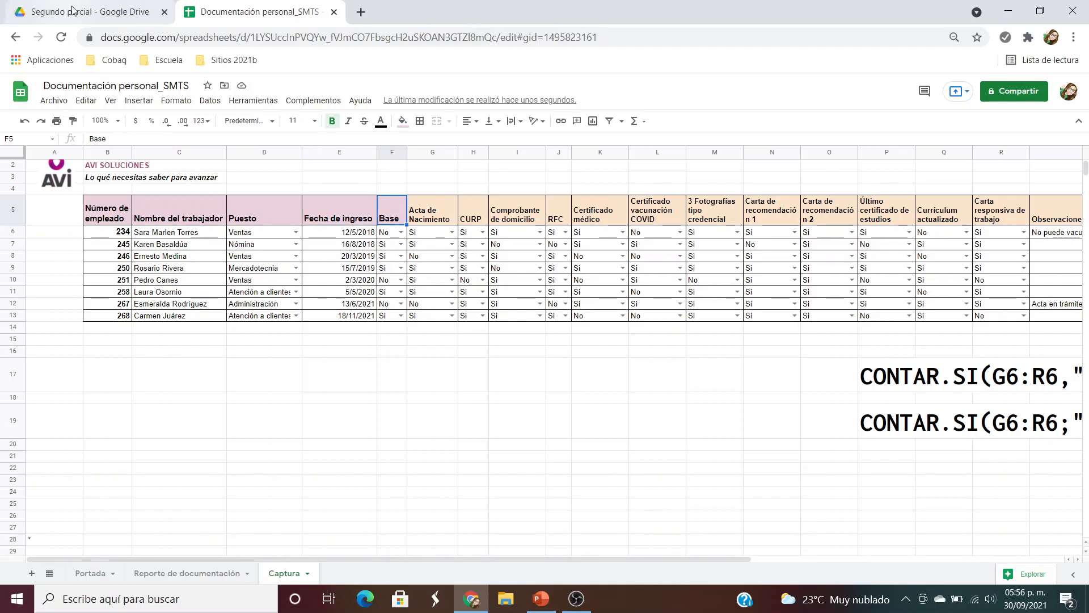
# Clear the Puesto cell C9 on the Reporte de documentación sheet and begin a BUSCARV formula with C7 as the search key
pyautogui.click(187, 572)
pyautogui.click(240, 285)
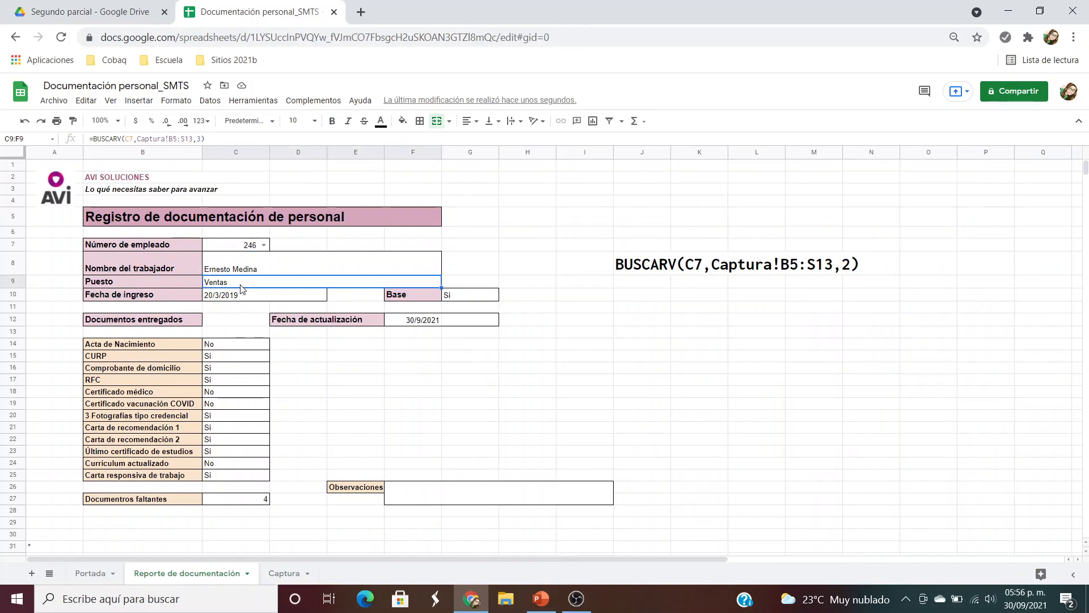
pyautogui.press('Delete')
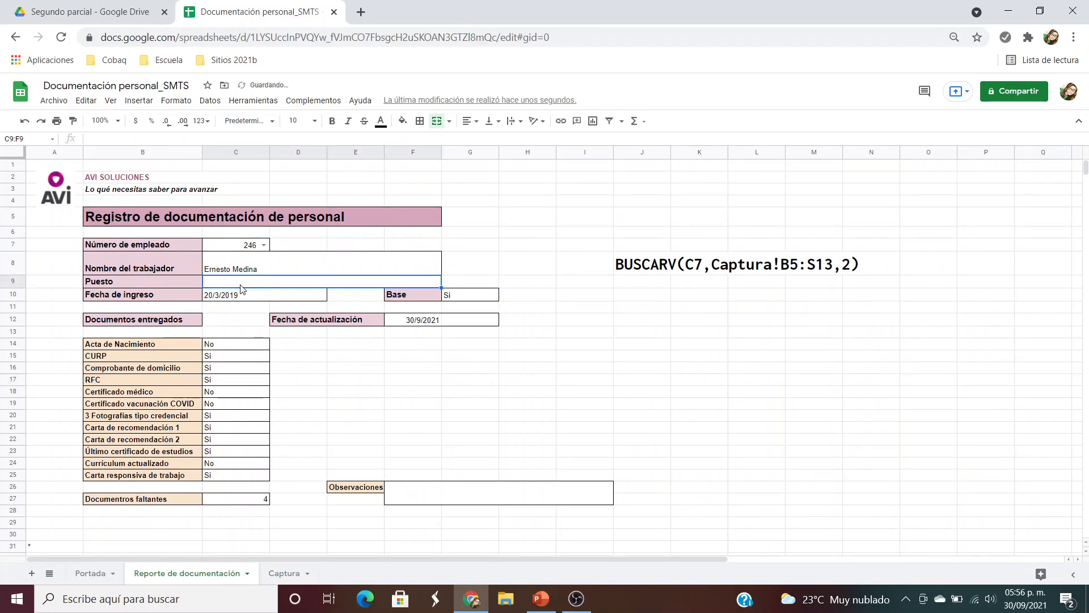
pyautogui.write('=')
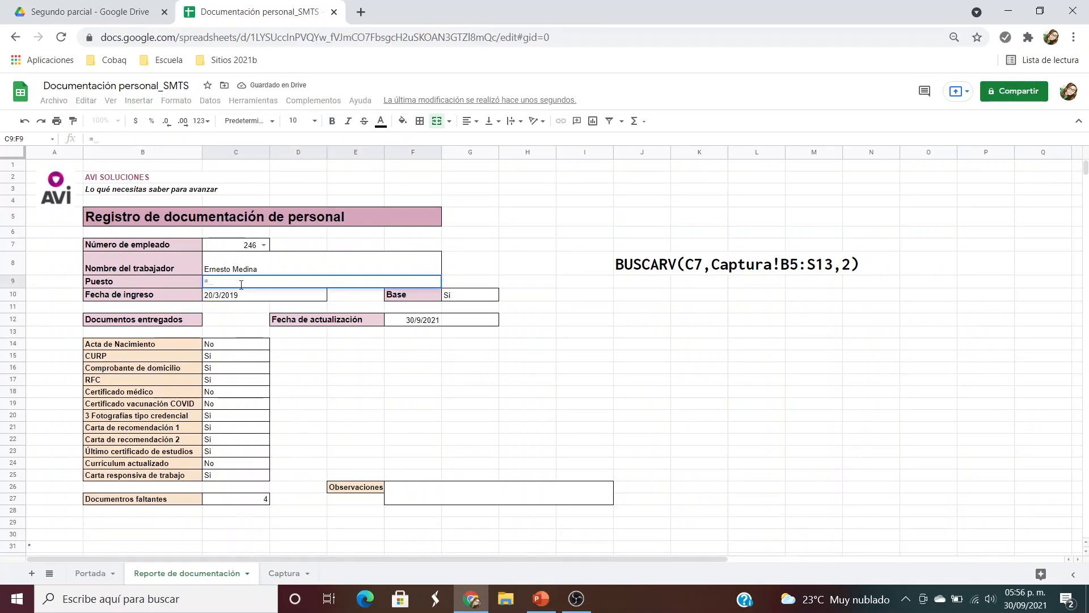
pyautogui.write('BUSCARV')
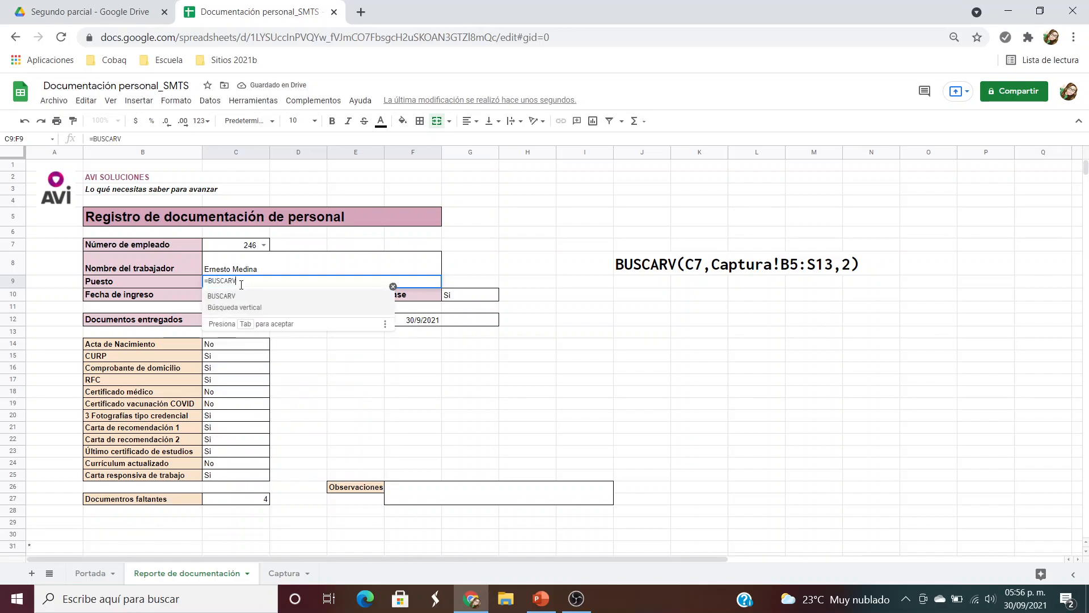
pyautogui.write('(')
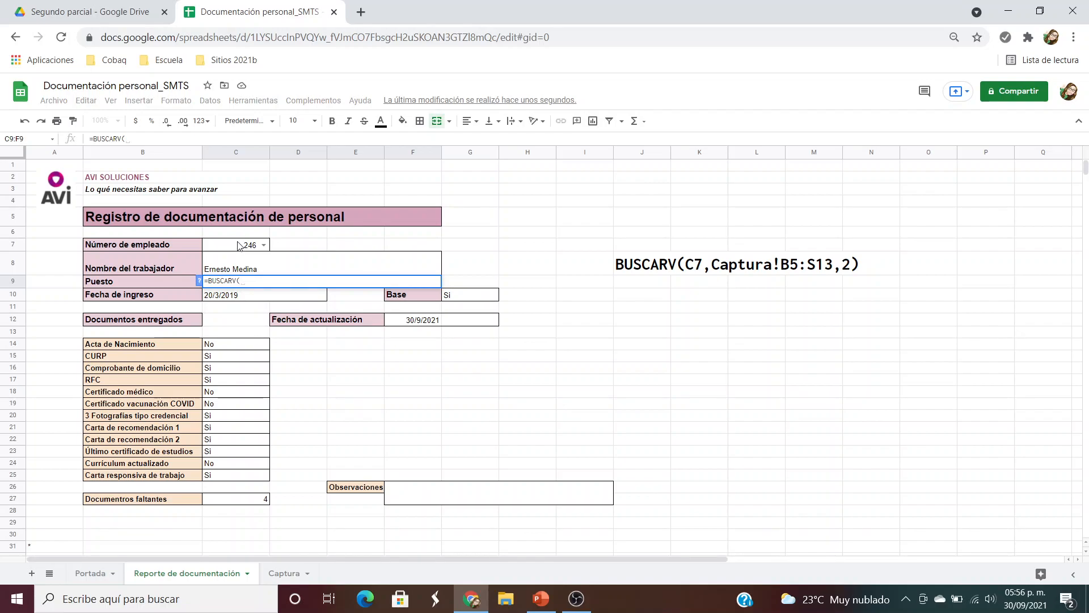
pyautogui.click(236, 246)
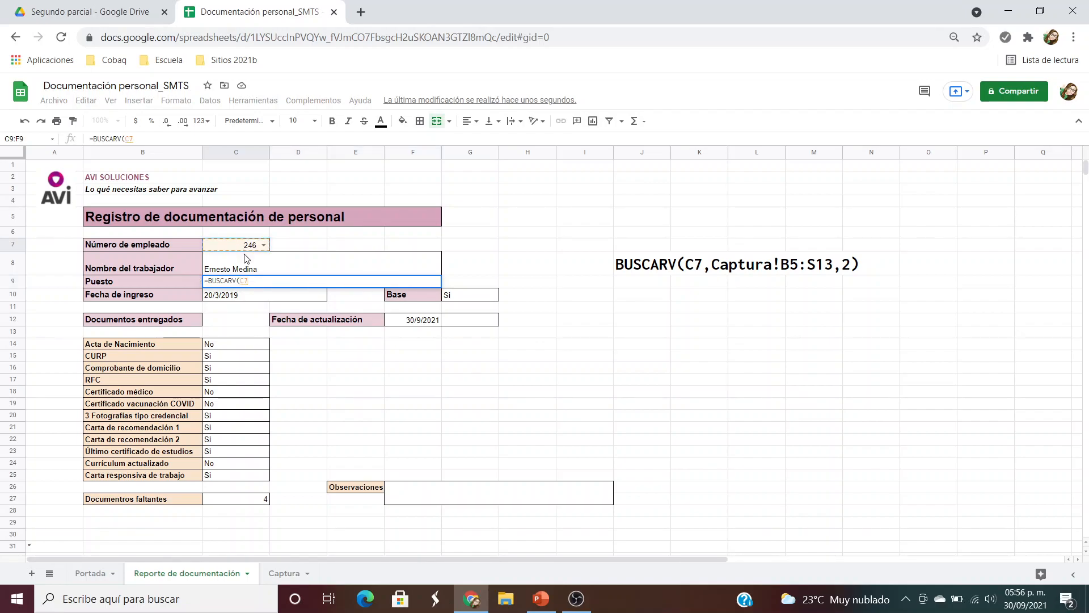
pyautogui.write(',')
# Complete the Puesto formula in C9 as =BUSCARV(C7,Captura!B6:T13,3), taking the range from the Captura sheet
pyautogui.click(283, 574)
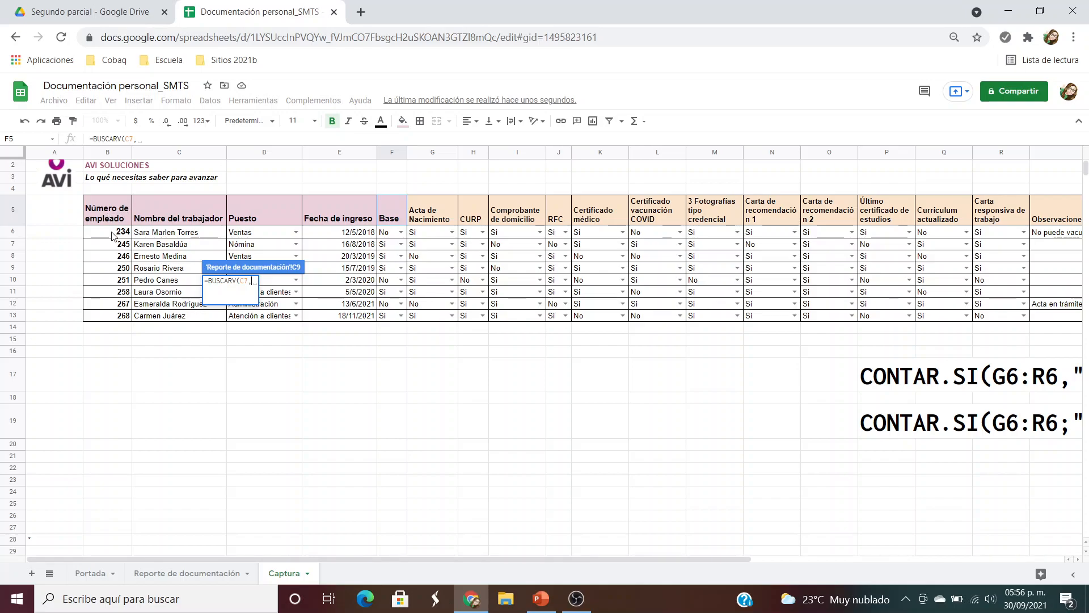
pyautogui.moveTo(113, 232); pyautogui.dragTo(918, 319)
pyautogui.moveTo(1062, 315); pyautogui.dragTo(953, 316)
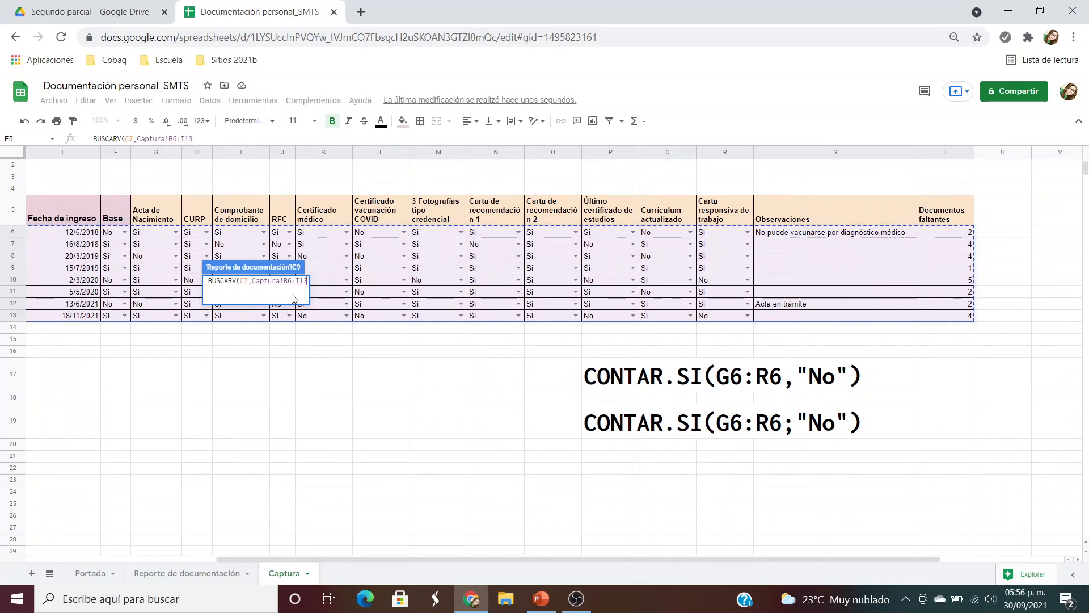
pyautogui.write(',3')
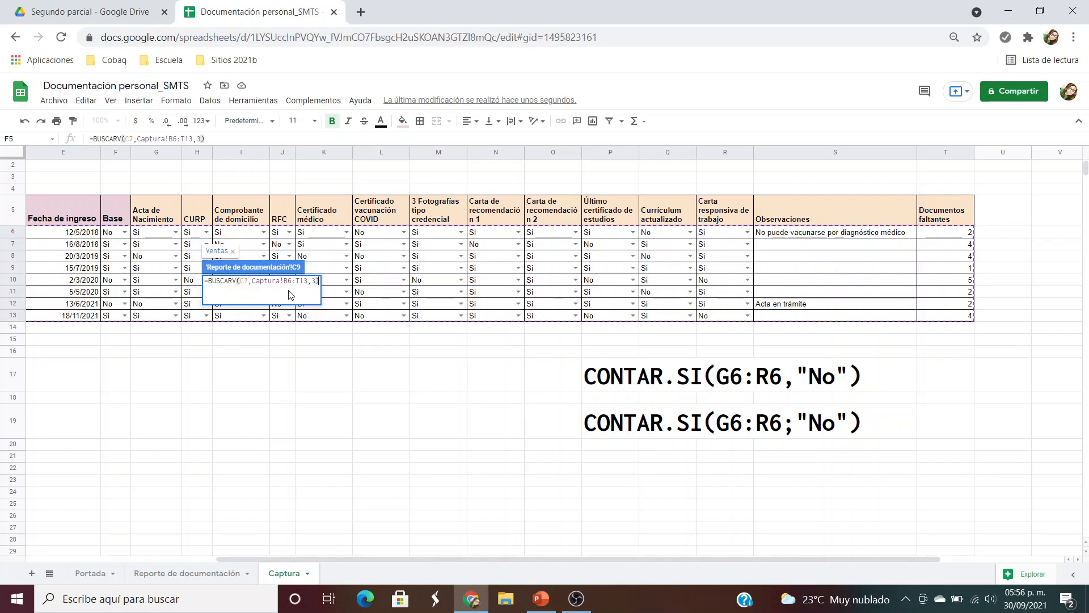
pyautogui.press('Return')
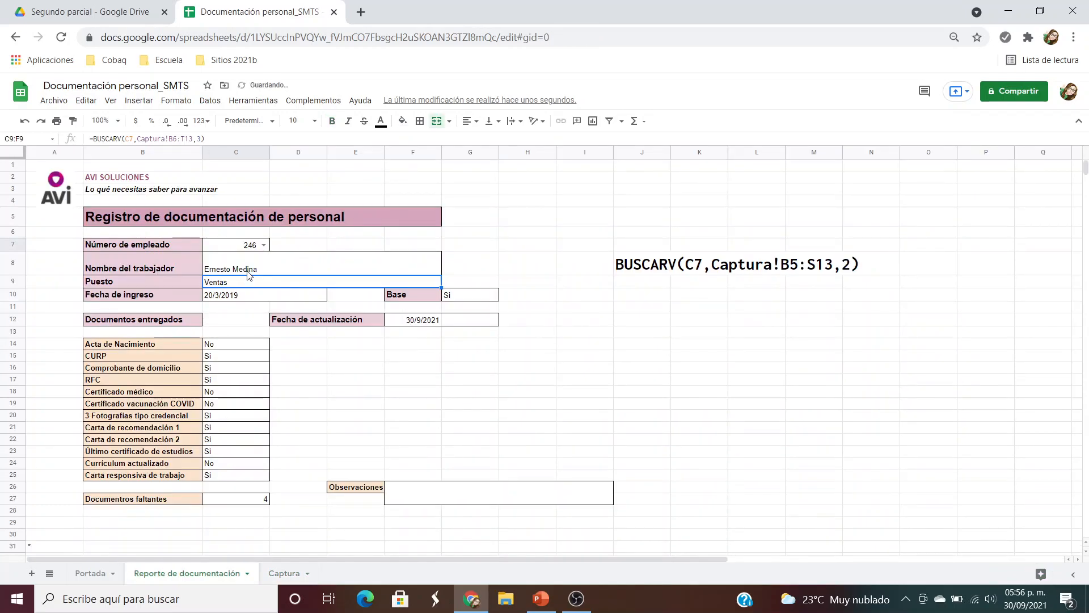
# Clear the Fecha de ingreso cell C10 and begin a BUSCARV formula with C7 as the search key
pyautogui.click(245, 295)
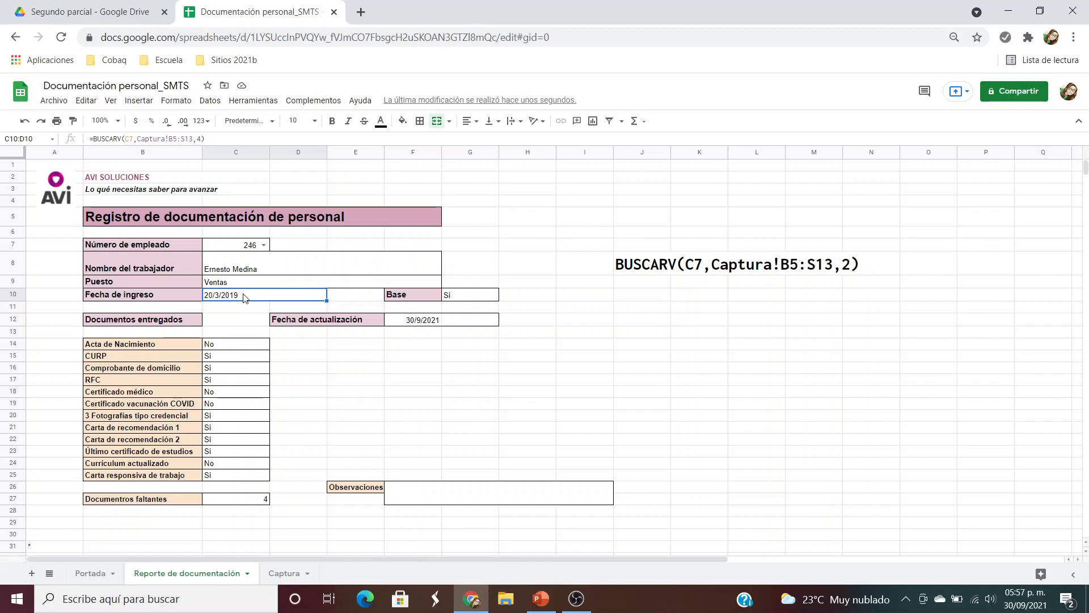
pyautogui.press('Delete')
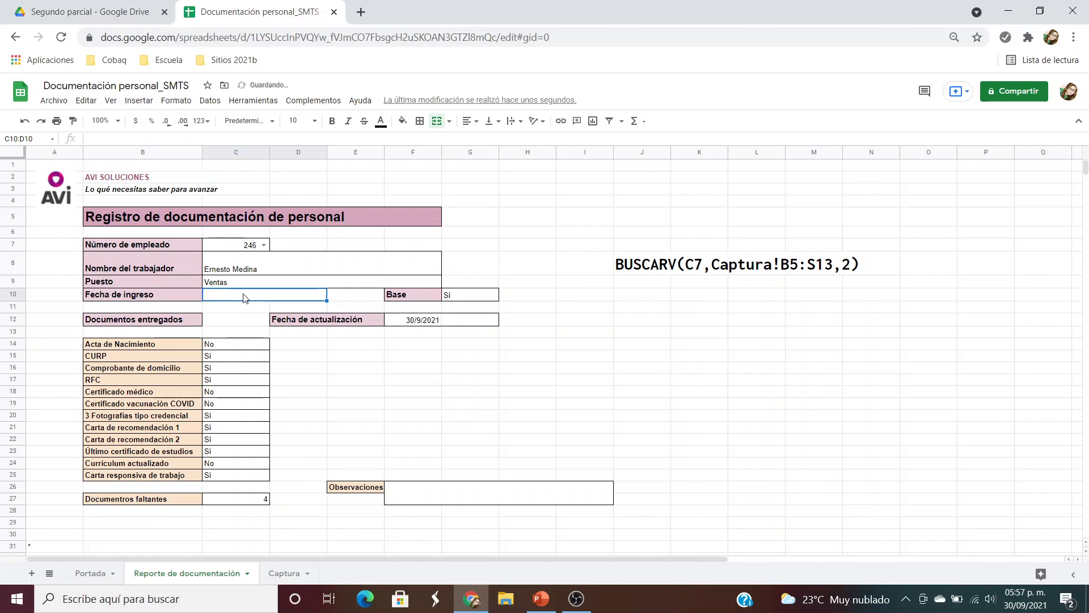
pyautogui.write('=')
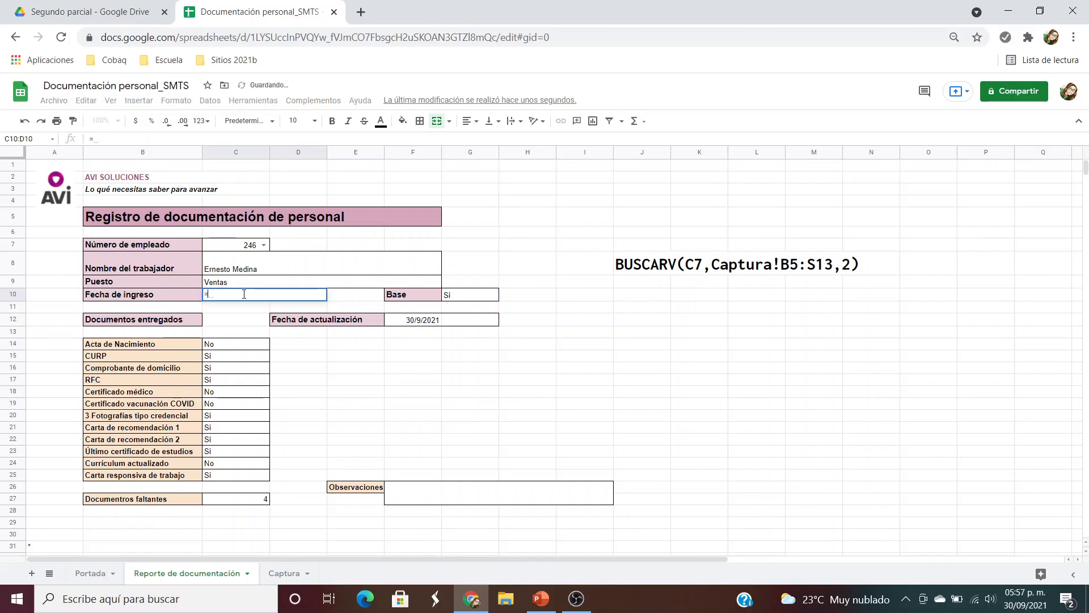
pyautogui.write('BUSCAV')
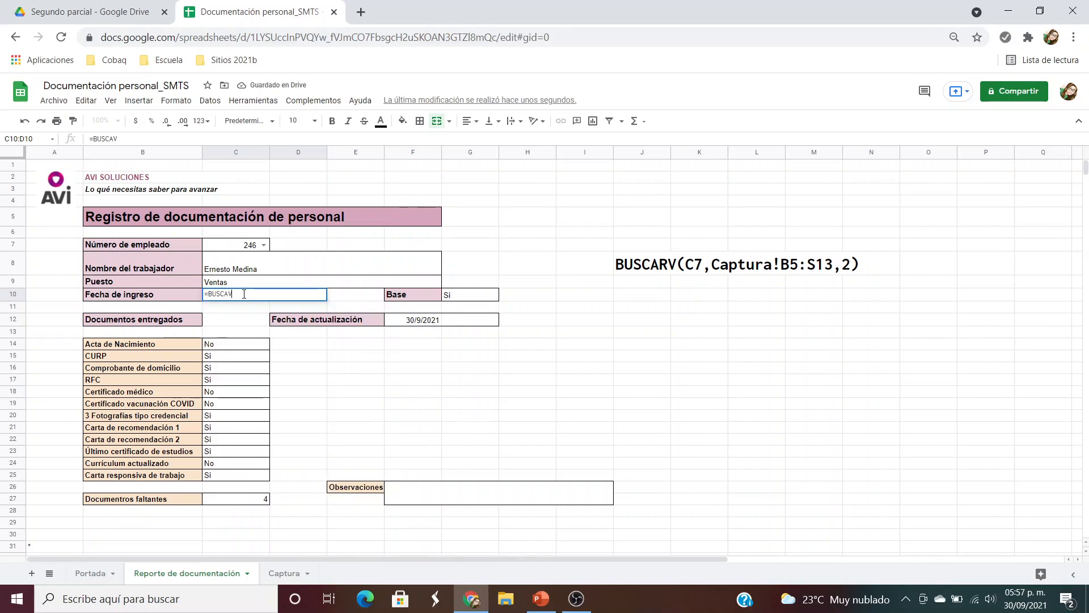
pyautogui.write('(')
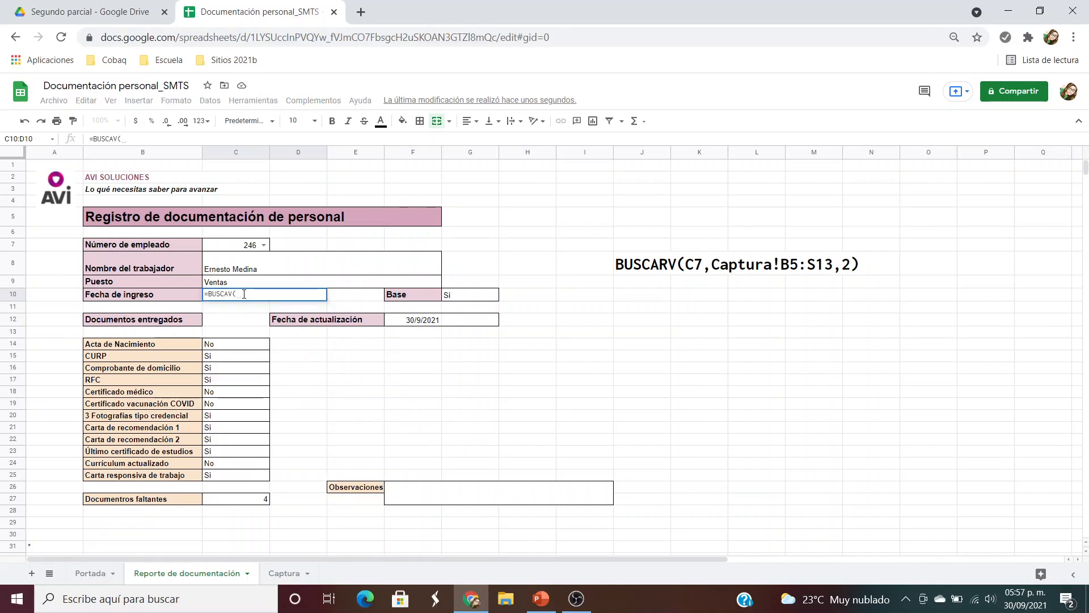
pyautogui.click(227, 295)
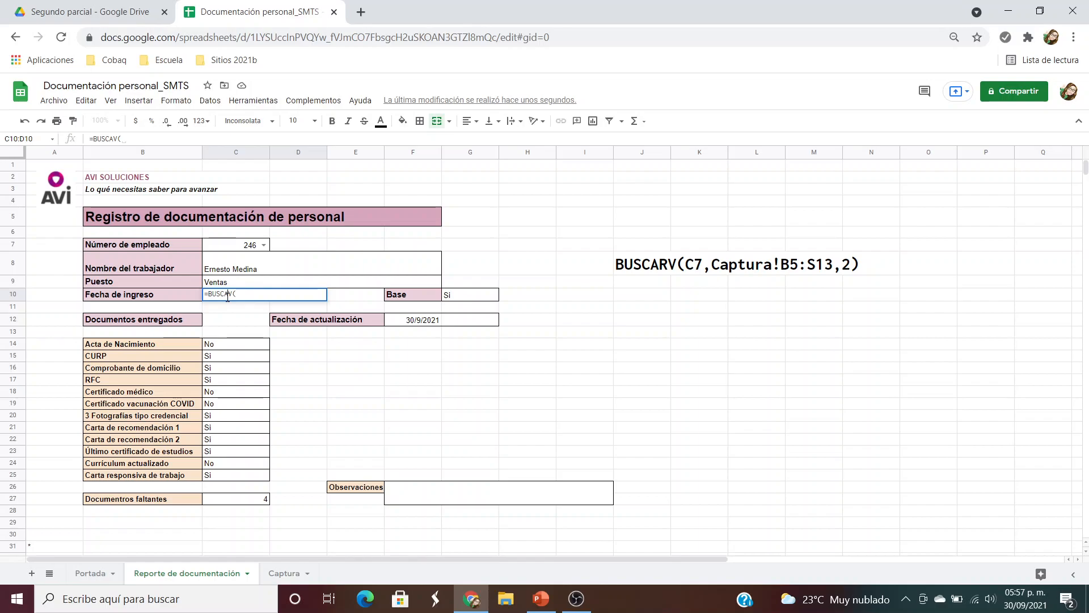
pyautogui.write('R')
pyautogui.click(259, 295)
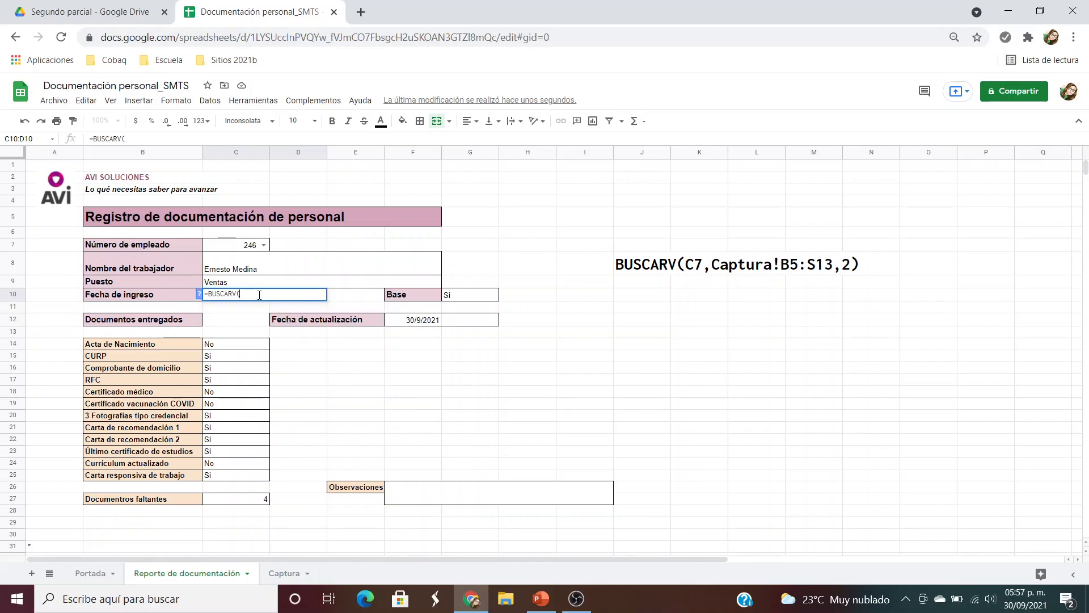
pyautogui.click(248, 247)
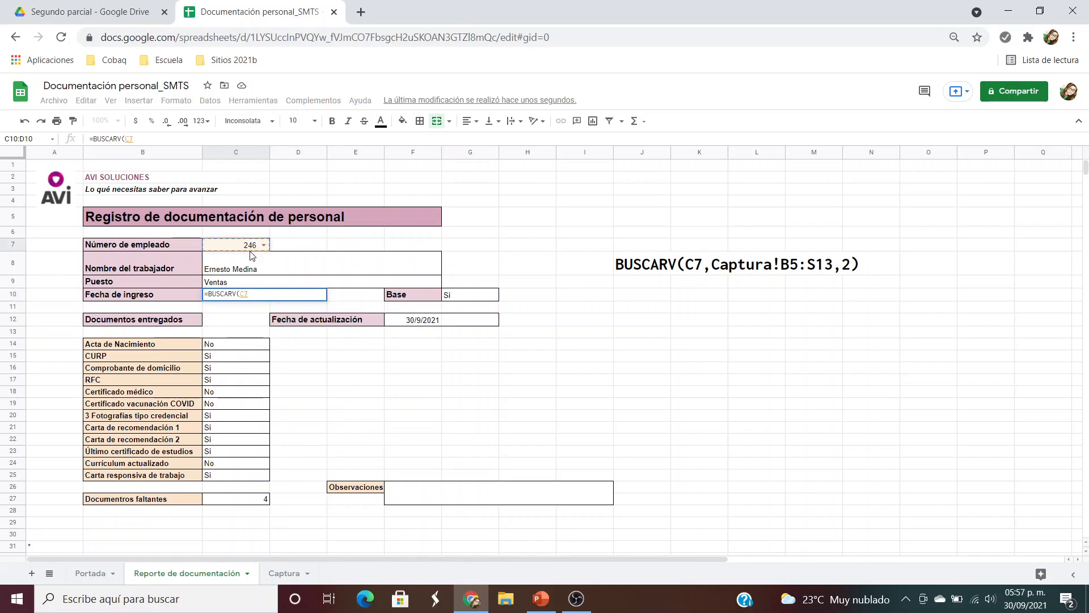
pyautogui.write(',')
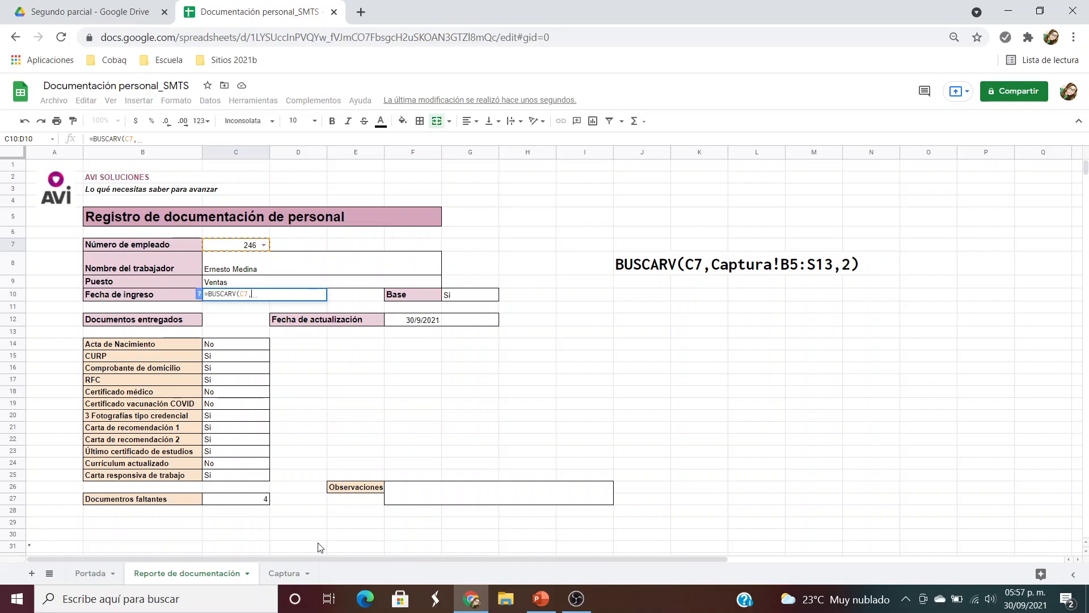
# Complete the Fecha de ingreso formula in C10 as =BUSCARV(C7,Captura!B6:T13,4), taking the range from the Captura sheet
pyautogui.click(282, 573)
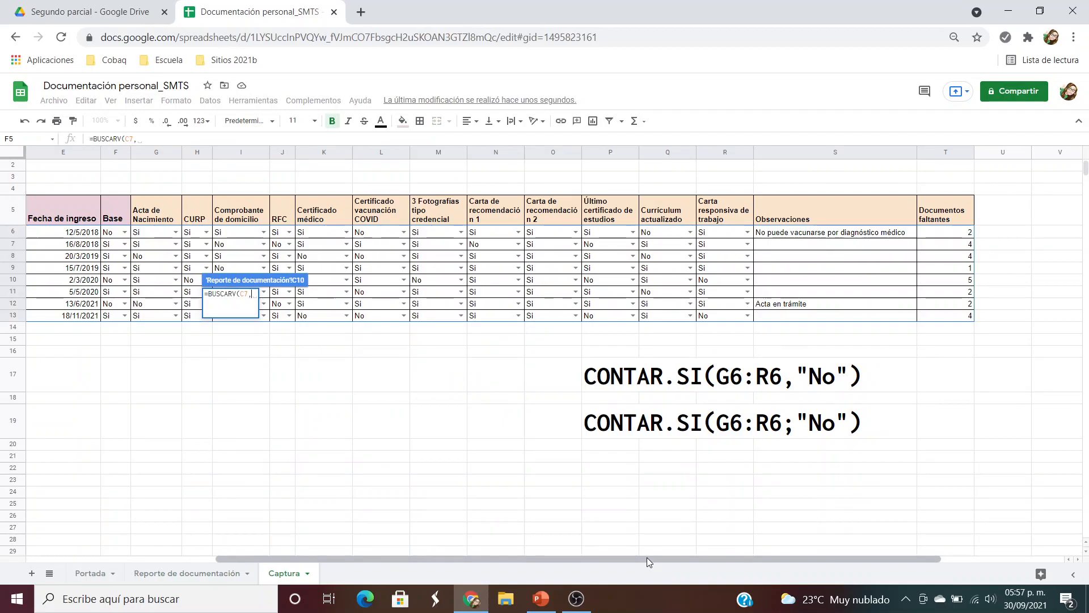
pyautogui.moveTo(647, 557); pyautogui.dragTo(456, 558)
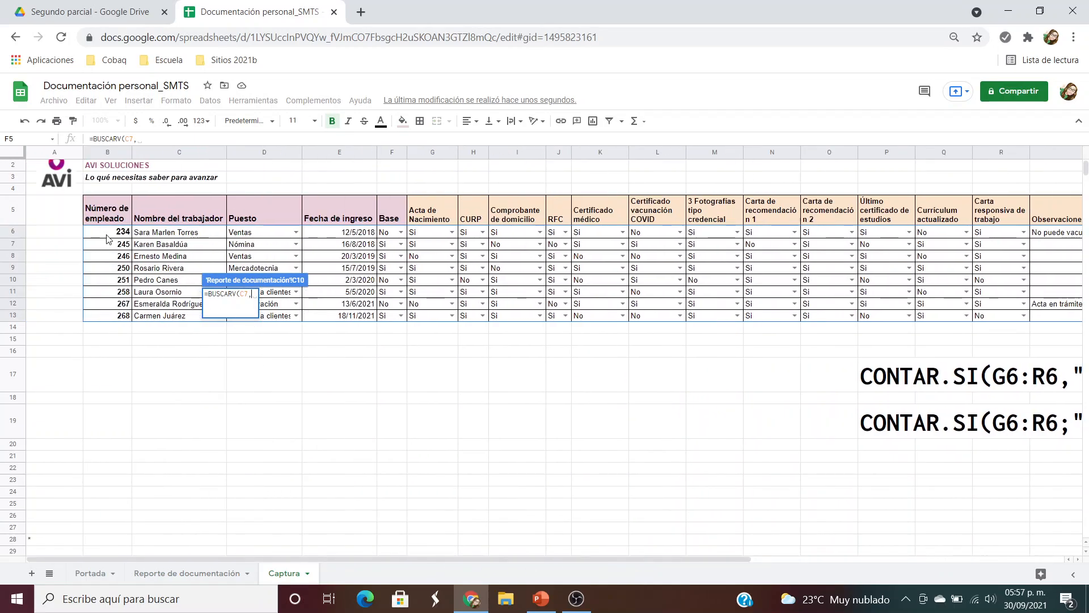
pyautogui.moveTo(108, 234); pyautogui.dragTo(1013, 319)
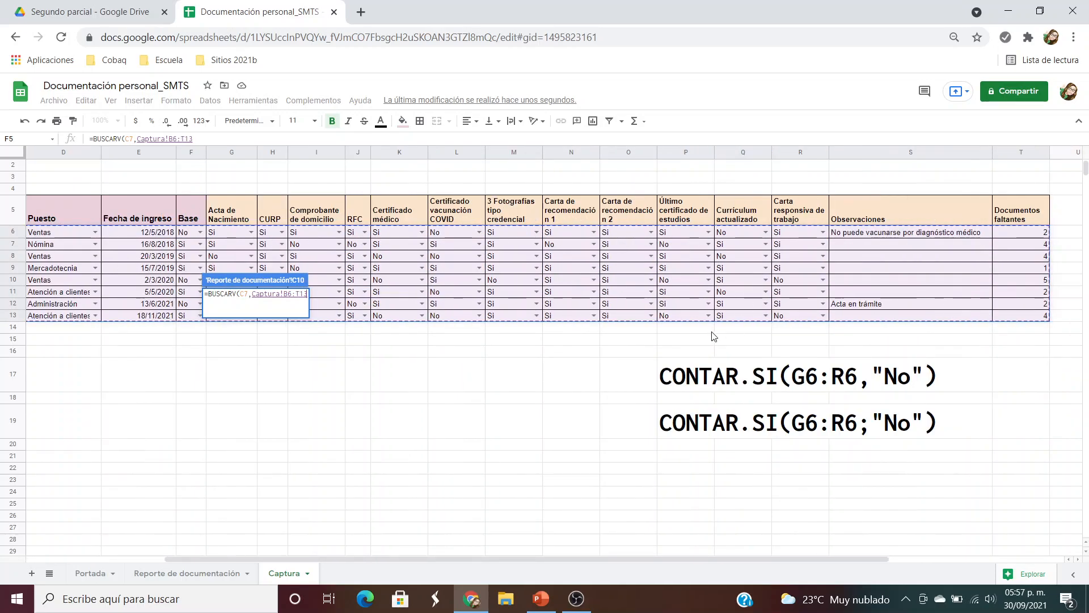
pyautogui.write(',4)')
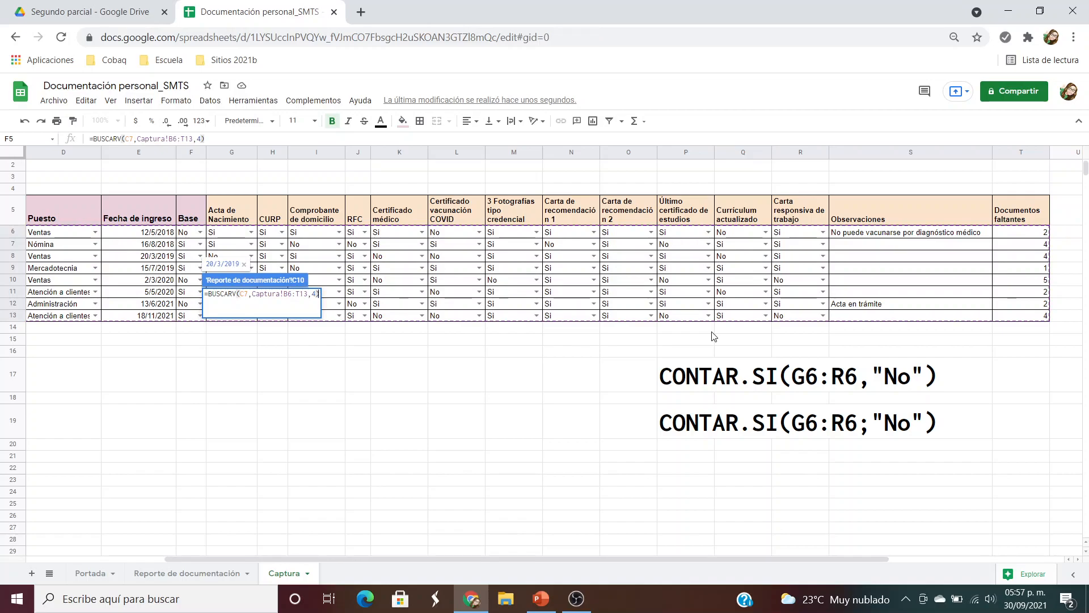
pyautogui.press('Return')
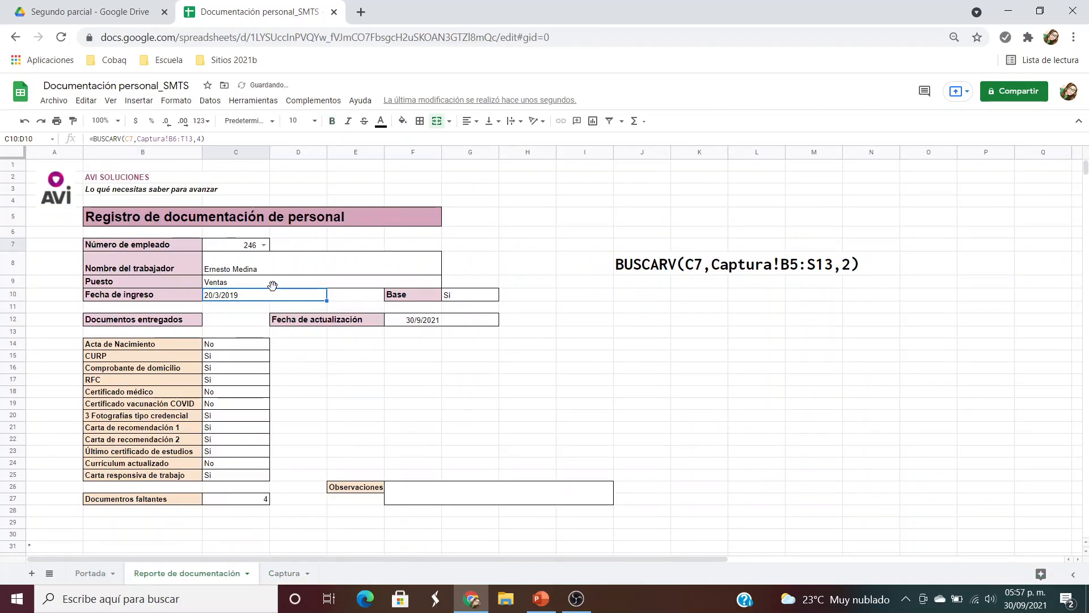
# Check the Base formula in G10 and delete the sample BUSCARV text from cell J8
pyautogui.click(480, 299)
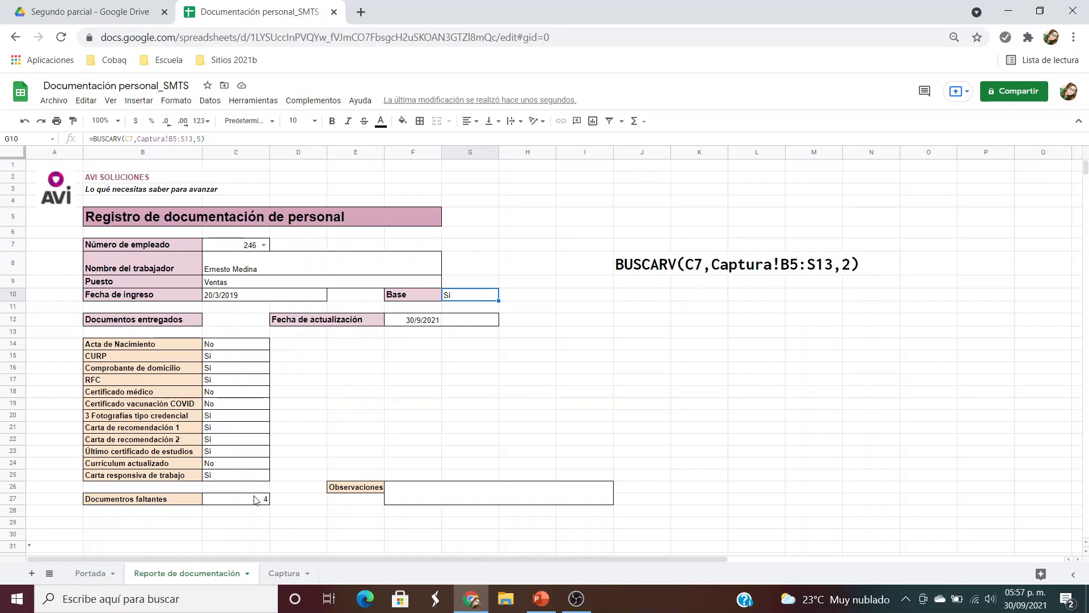
pyautogui.click(631, 272)
pyautogui.press('Delete')
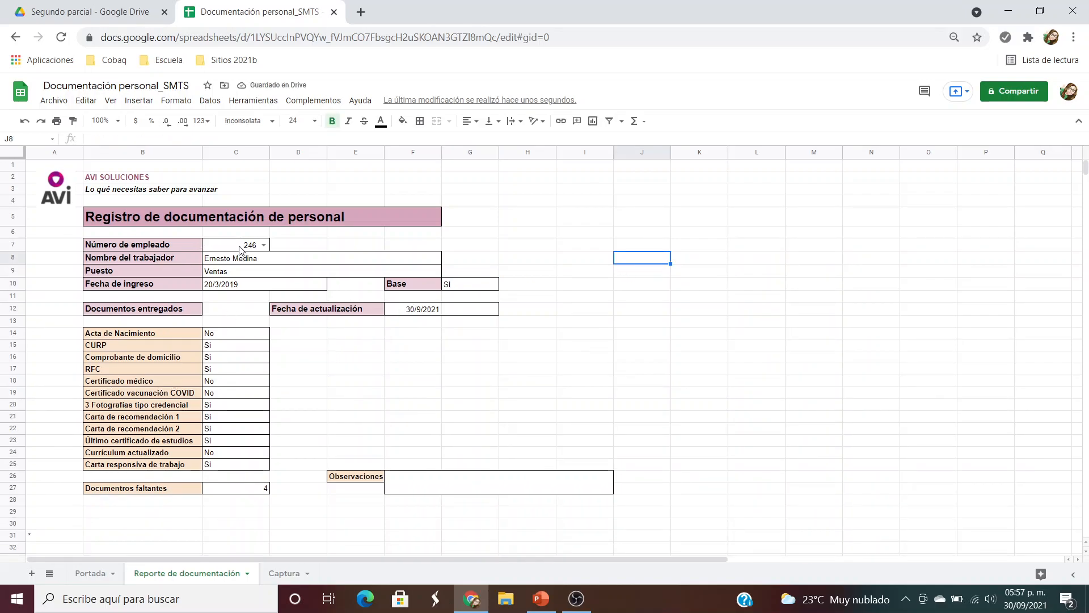
# Test the report lookups by choosing the sixth and then the fifth listed employee number in cell C7
pyautogui.click(264, 245)
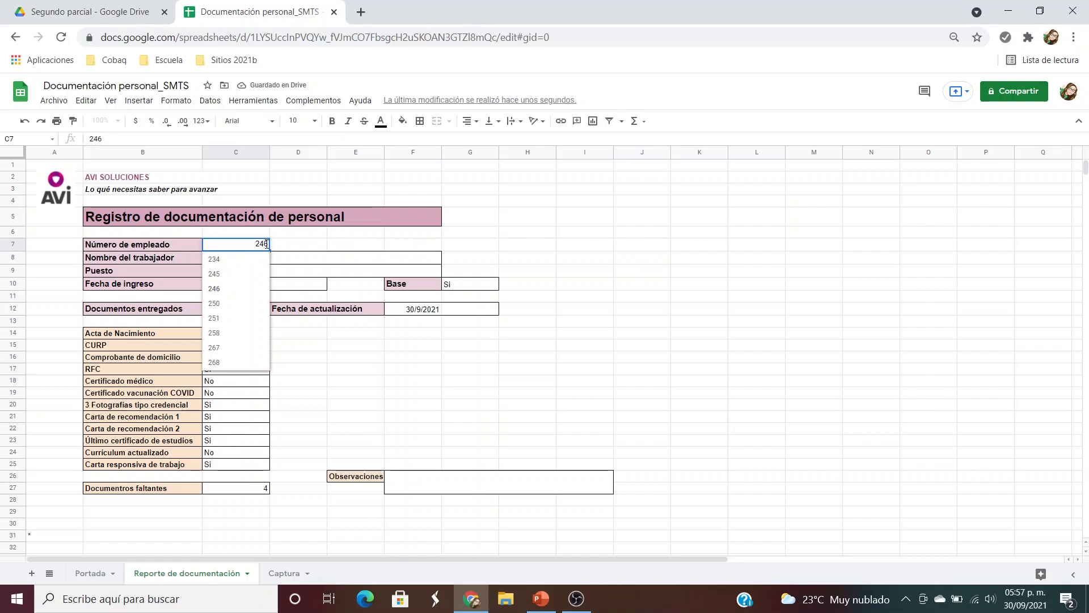
pyautogui.click(239, 338)
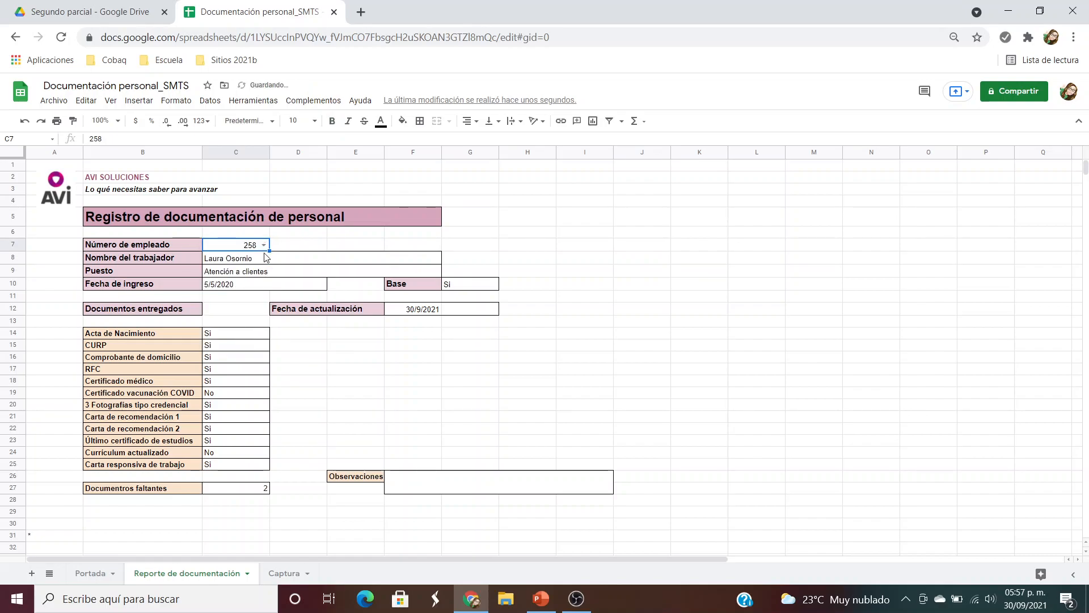
pyautogui.click(263, 244)
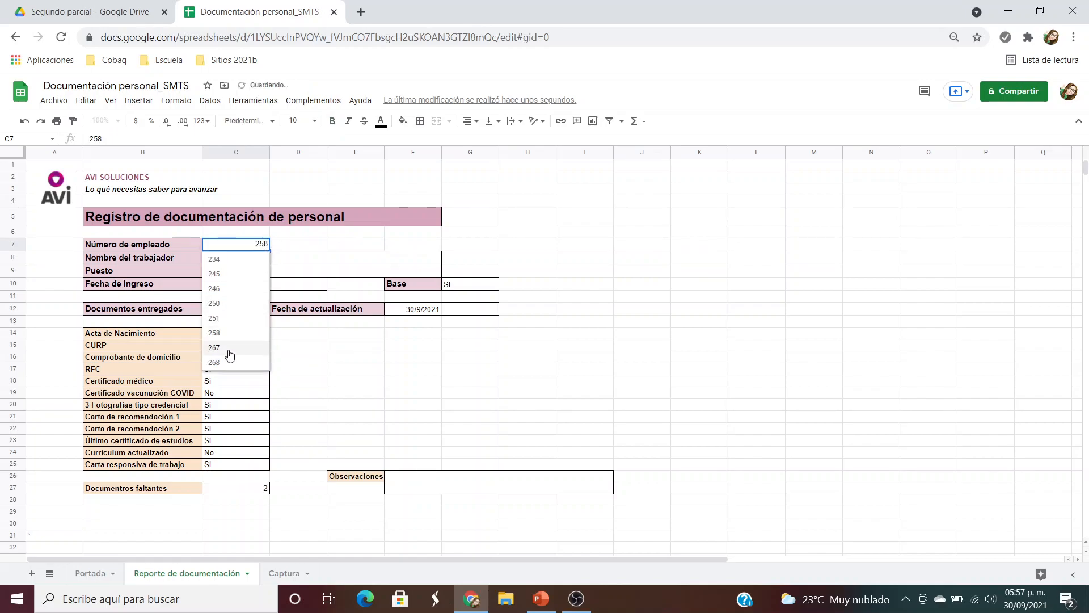
pyautogui.click(225, 318)
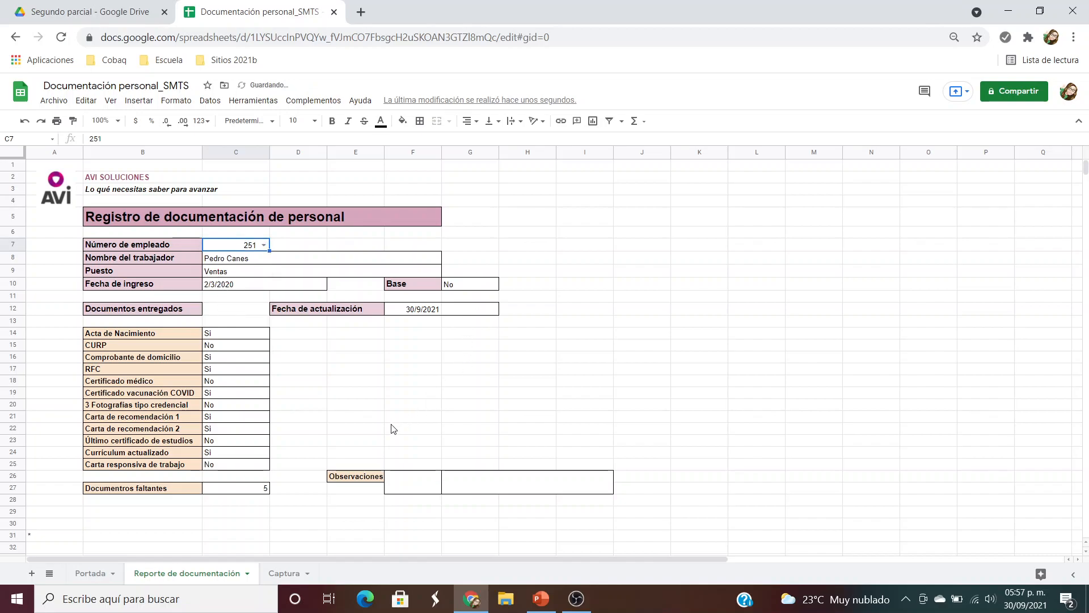